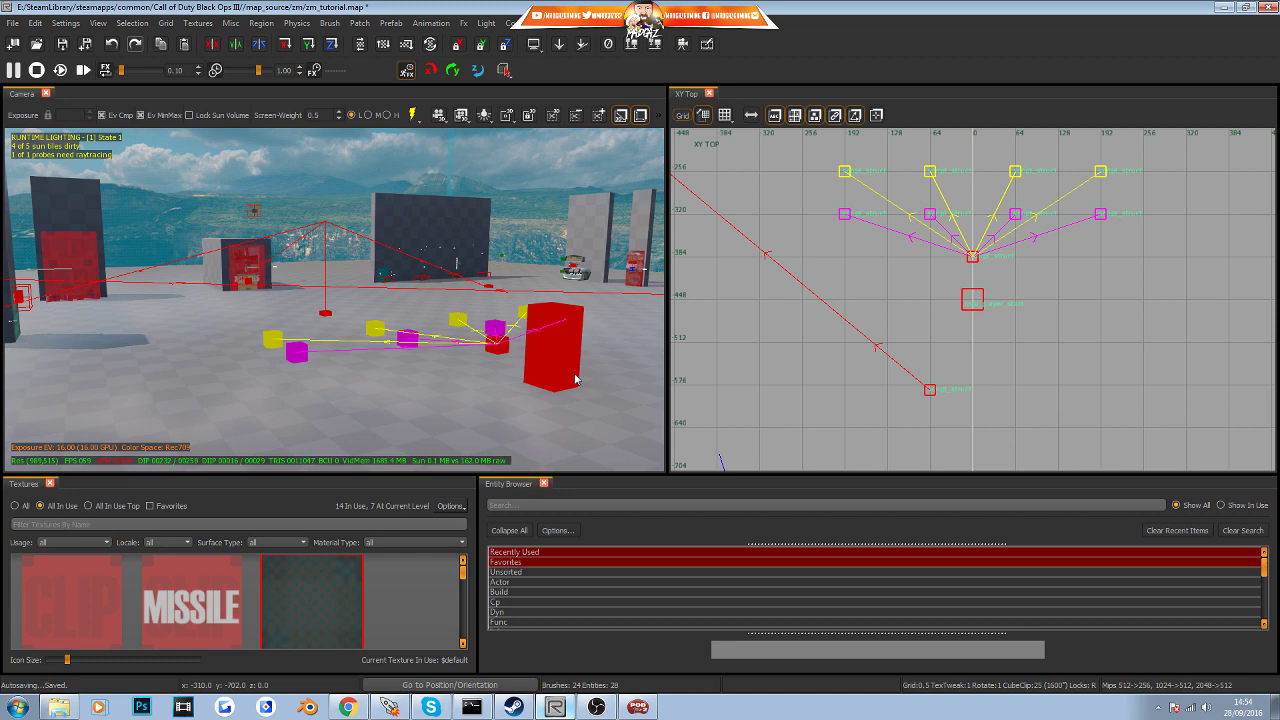
Examine the layout of structures, prefabs and spawn structs across the map in the camera and top views
right_click_drag(574, 376, 545, 347)
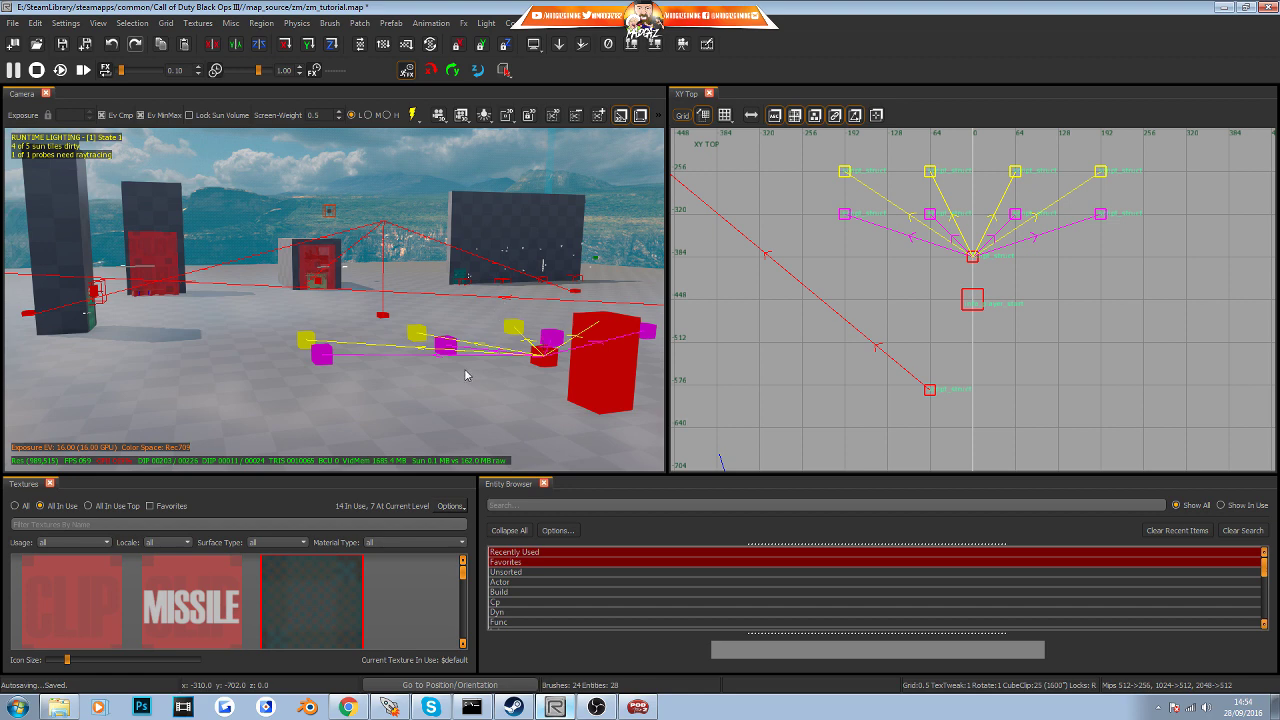
right_click_drag(465, 375, 405, 350)
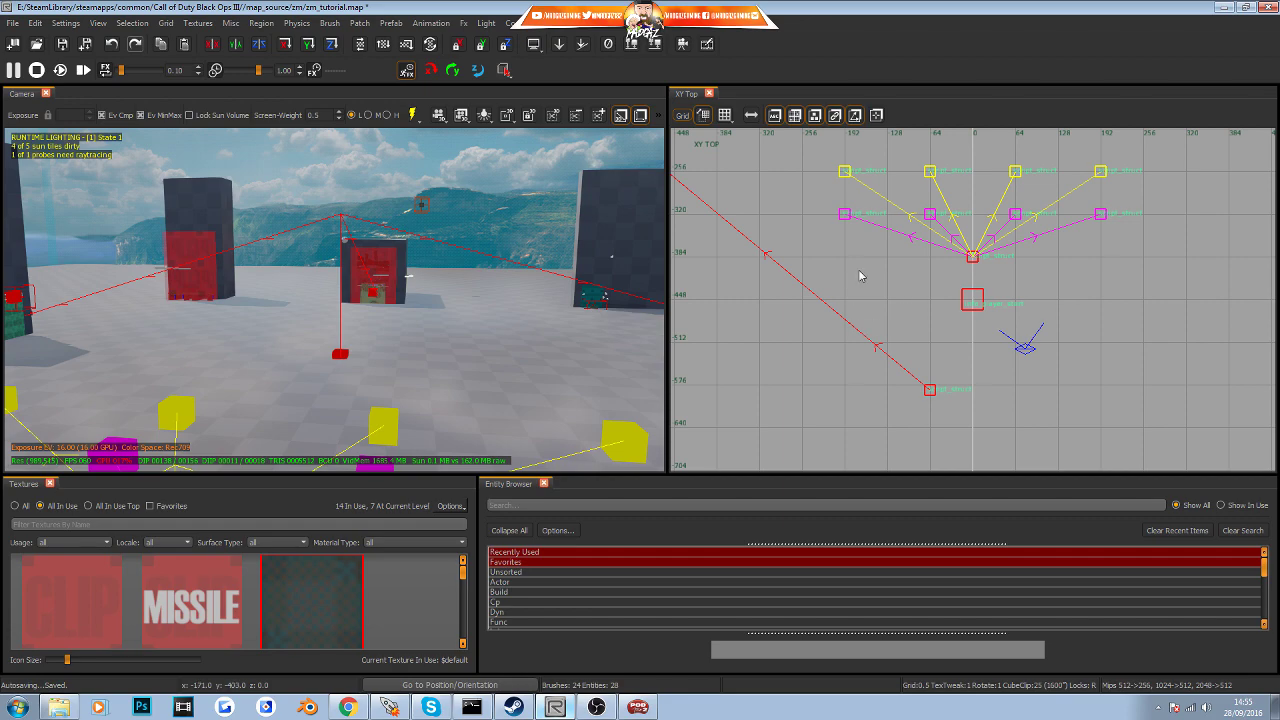
scroll(852, 288, "down", 4)
scroll(840, 290, "up", 3)
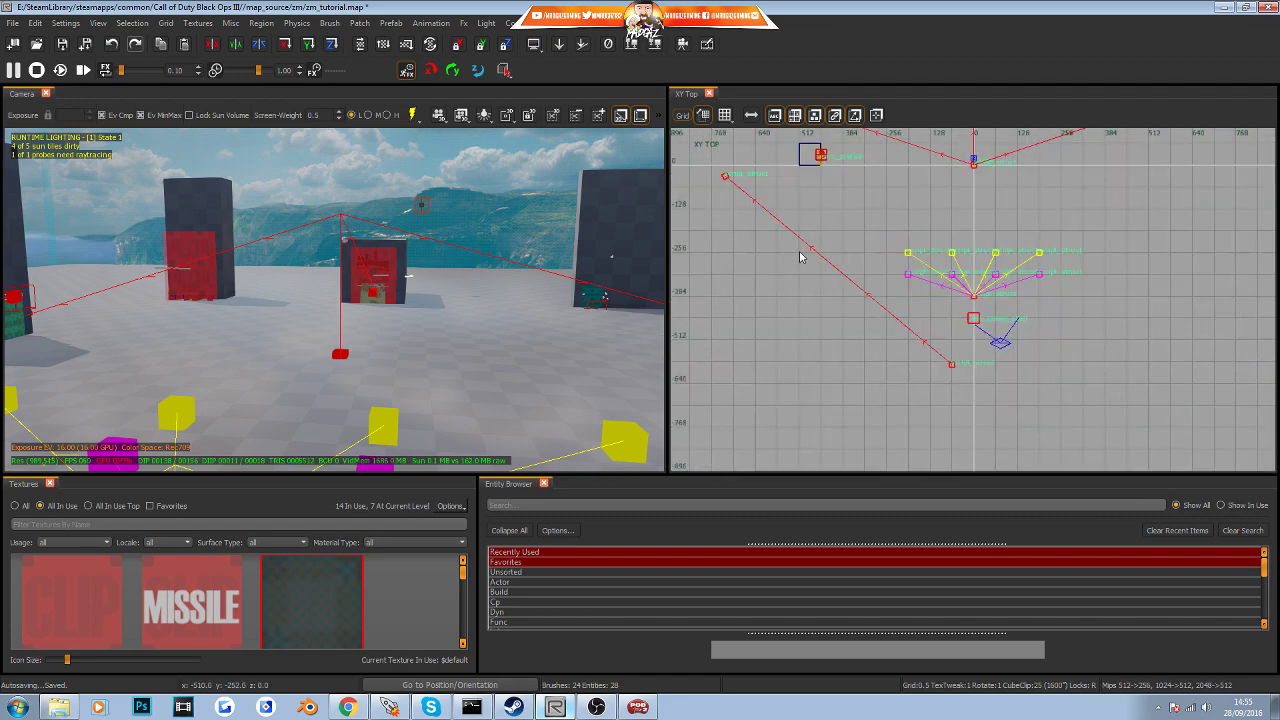
scroll(800, 250, "down", 5)
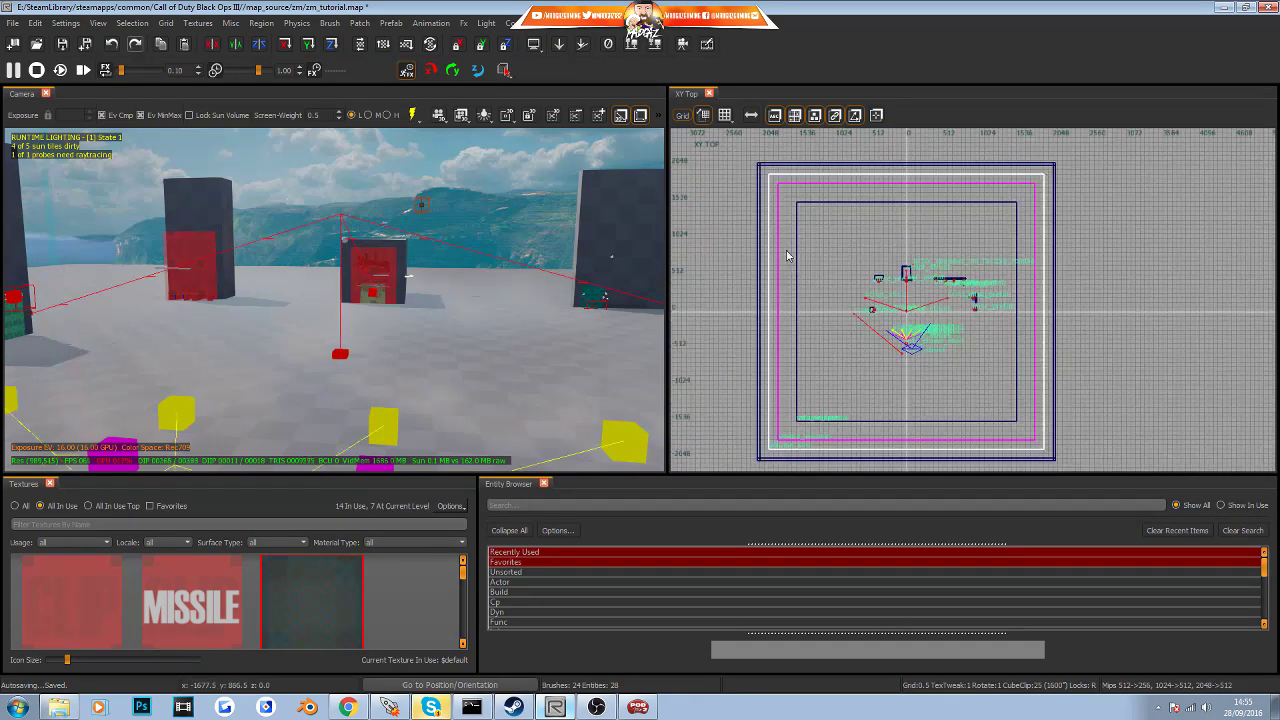
scroll(900, 295, "up", 5)
scroll(915, 285, "down", 5)
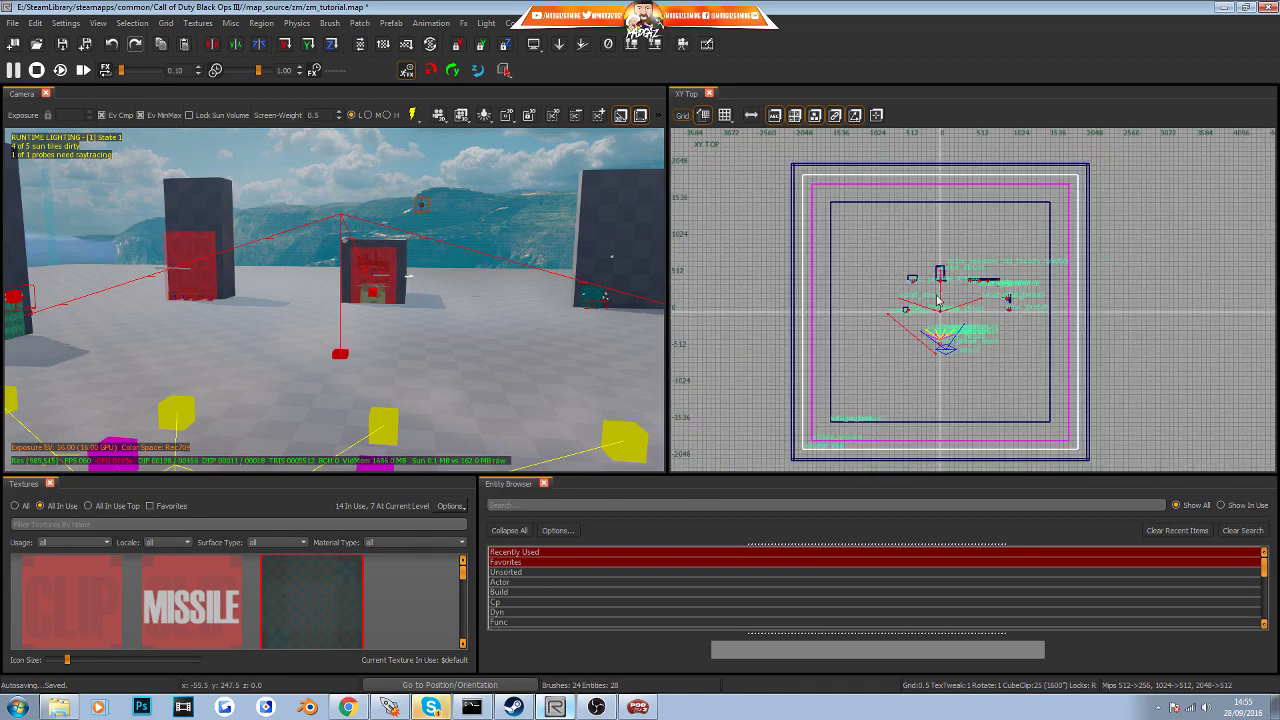
scroll(932, 290, "up", 4)
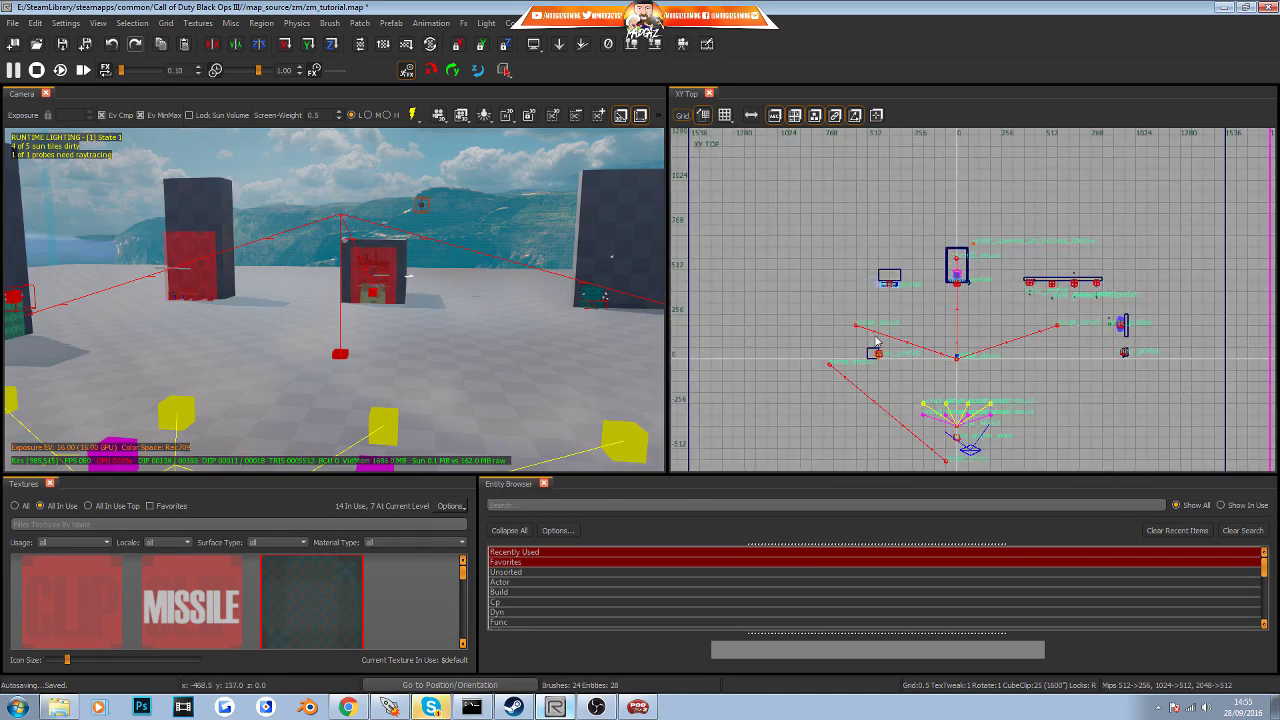
right_click_drag(406, 349, 346, 349)
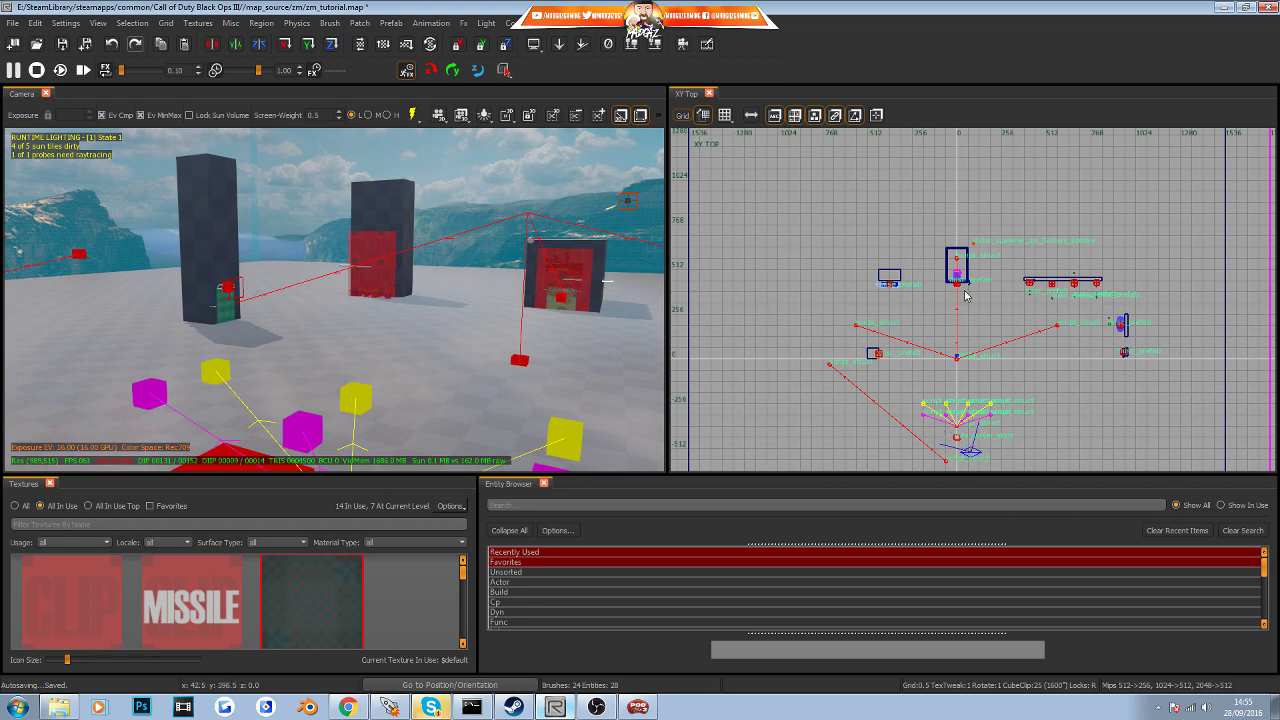
right_click_drag(387, 268, 366, 244)
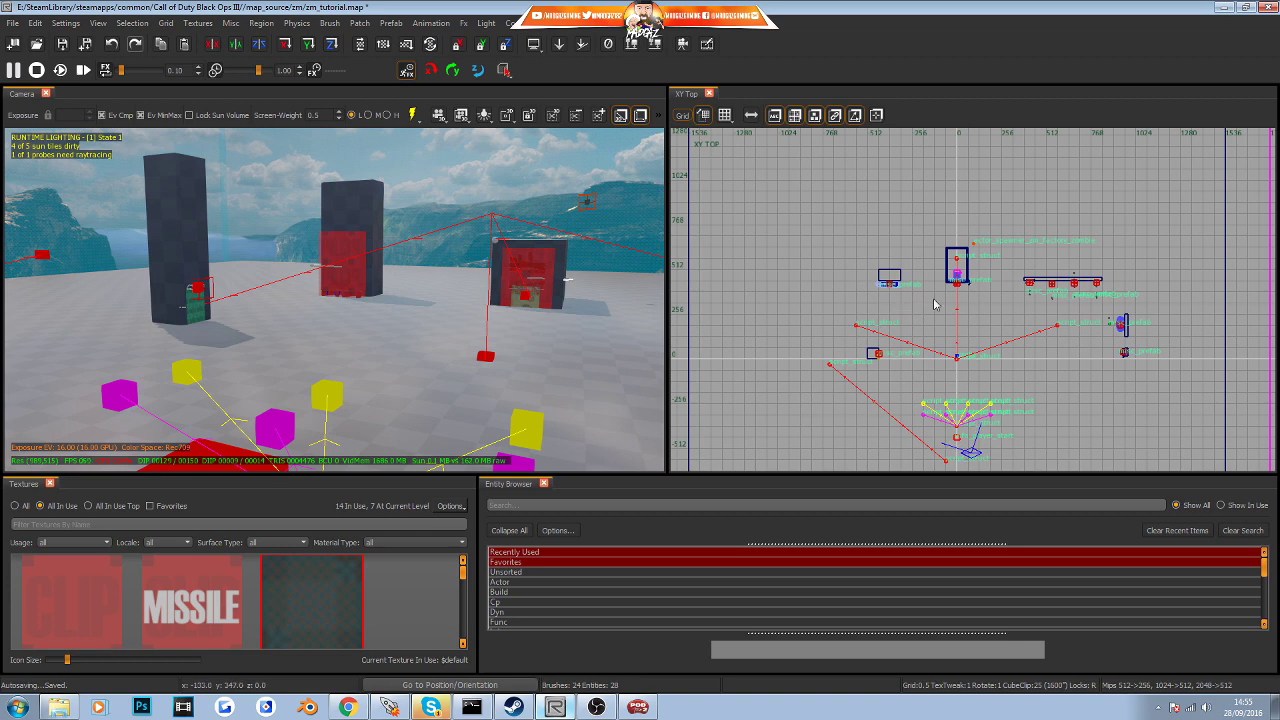
scroll(944, 262, "up", 5)
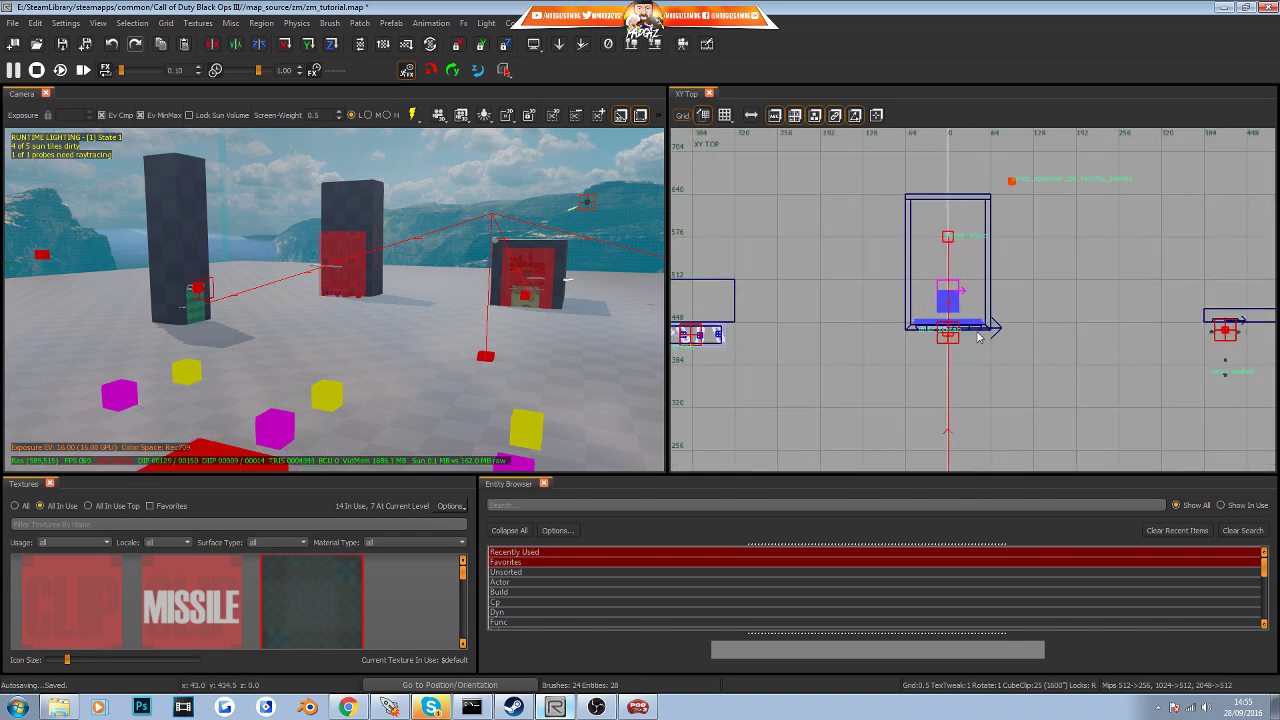
right_click_drag(553, 287, 549, 285)
scroll(1094, 292, "down", 2)
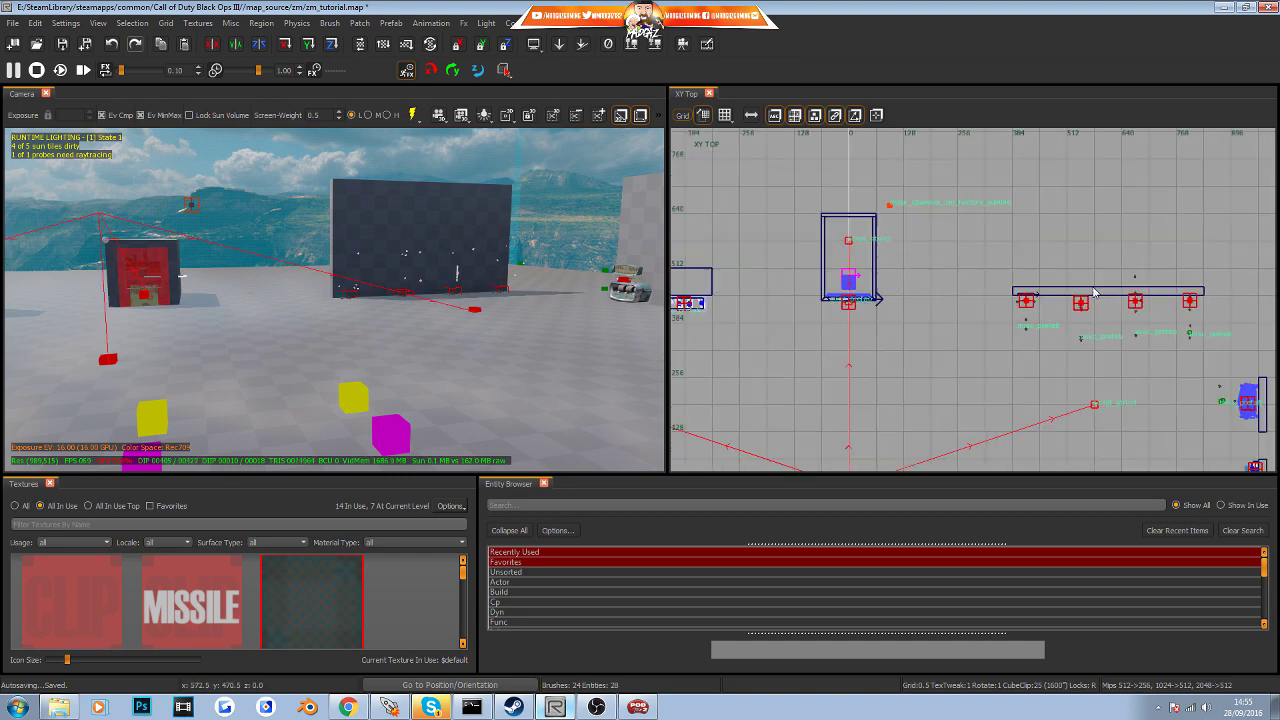
right_click_drag(987, 267, 889, 184)
right_click_drag(514, 289, 512, 288)
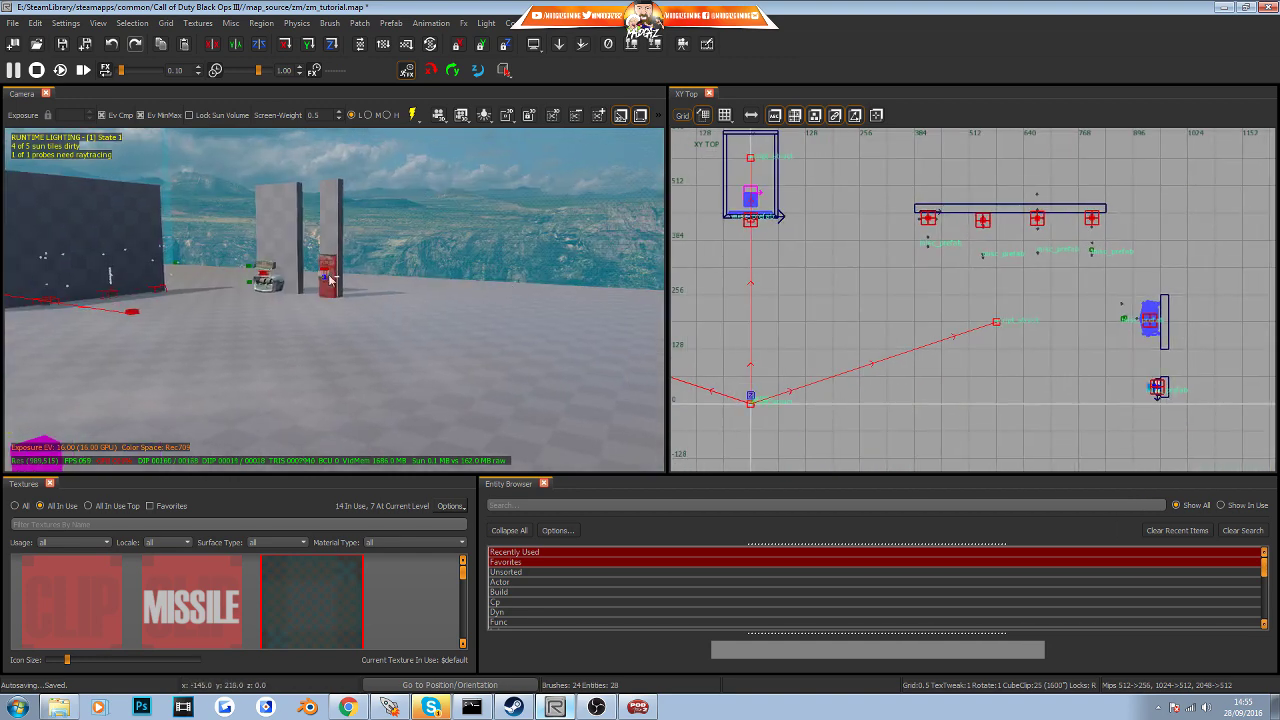
right_click_drag(329, 278, 600, 318)
scroll(800, 320, "down", 5)
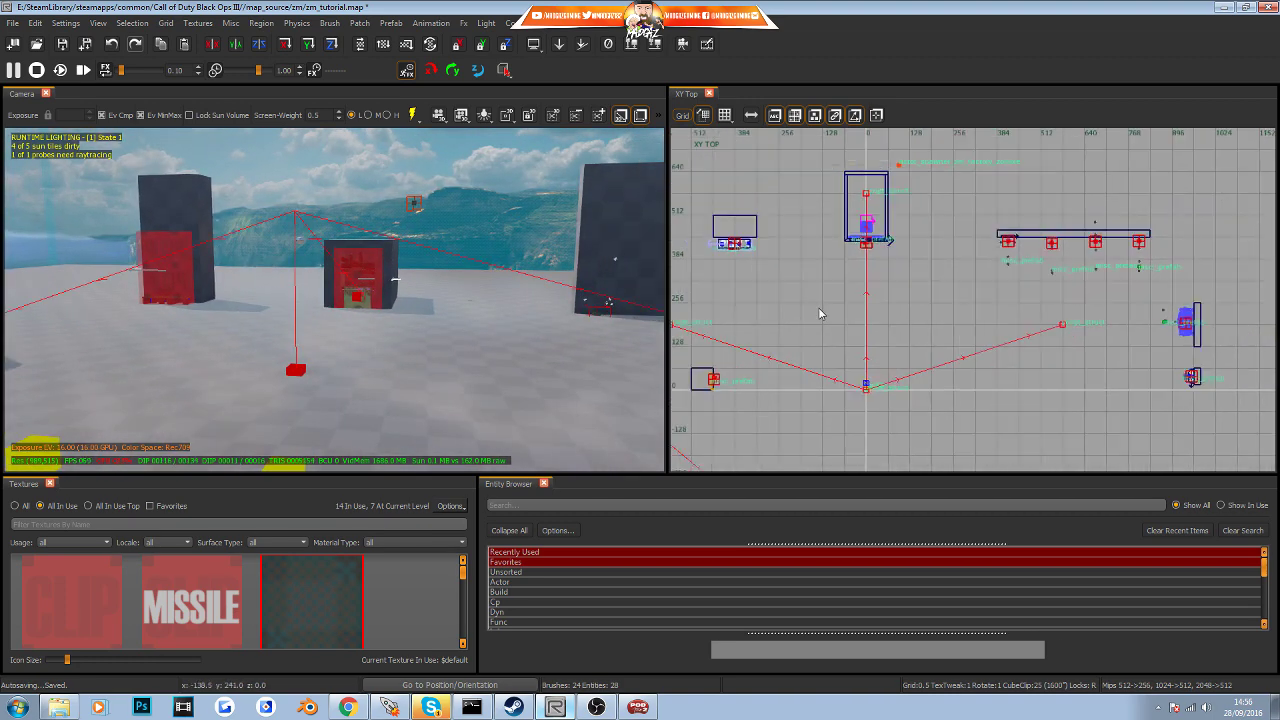
right_click_drag(806, 325, 883, 300)
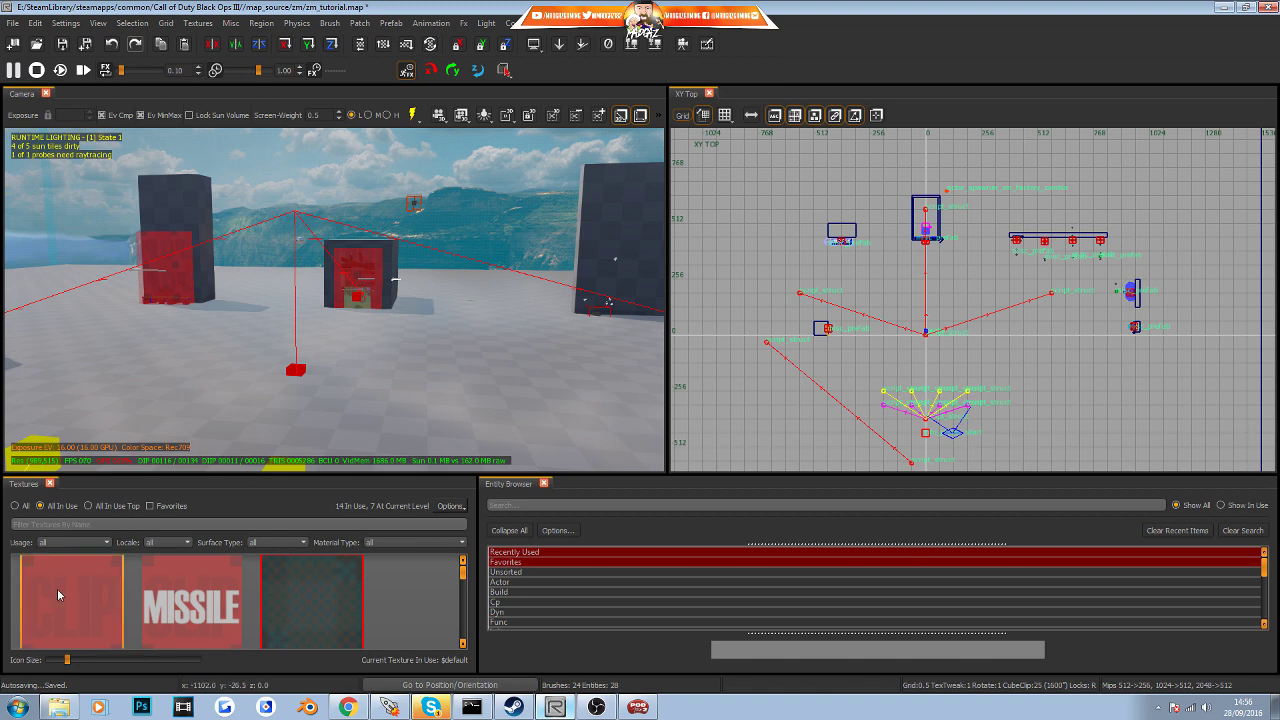
Show all textures, filter them by "caulk" and choose the plain caulk texture as the current one
left_click(20, 506)
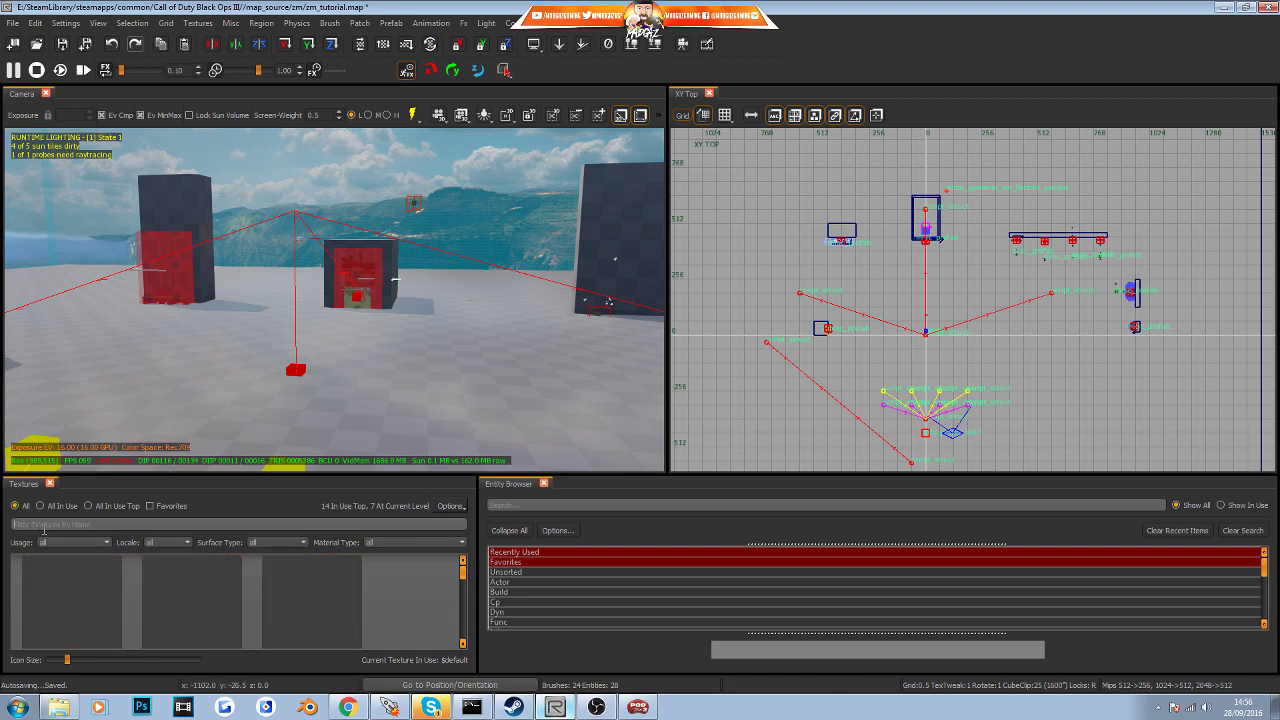
left_click(45, 525)
type("caulk")
left_click(86, 600)
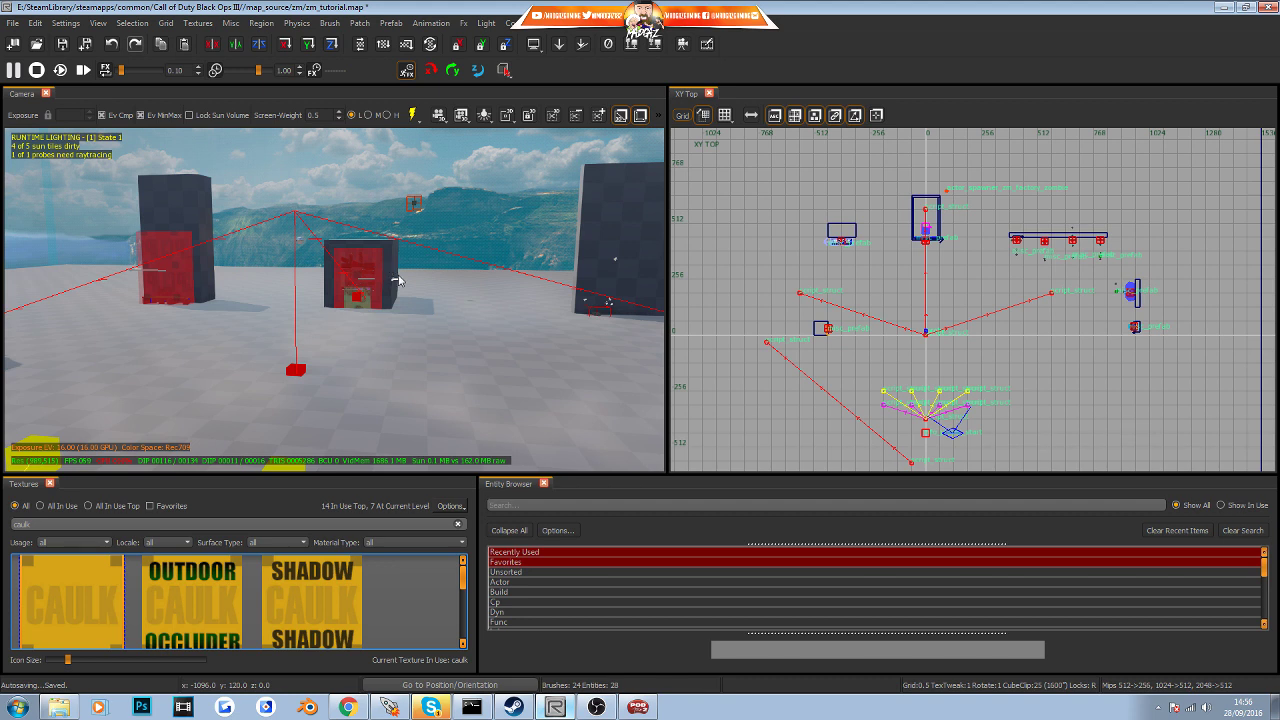
Set the 2D view's grid size to 8
right_click_drag(446, 332, 520, 372)
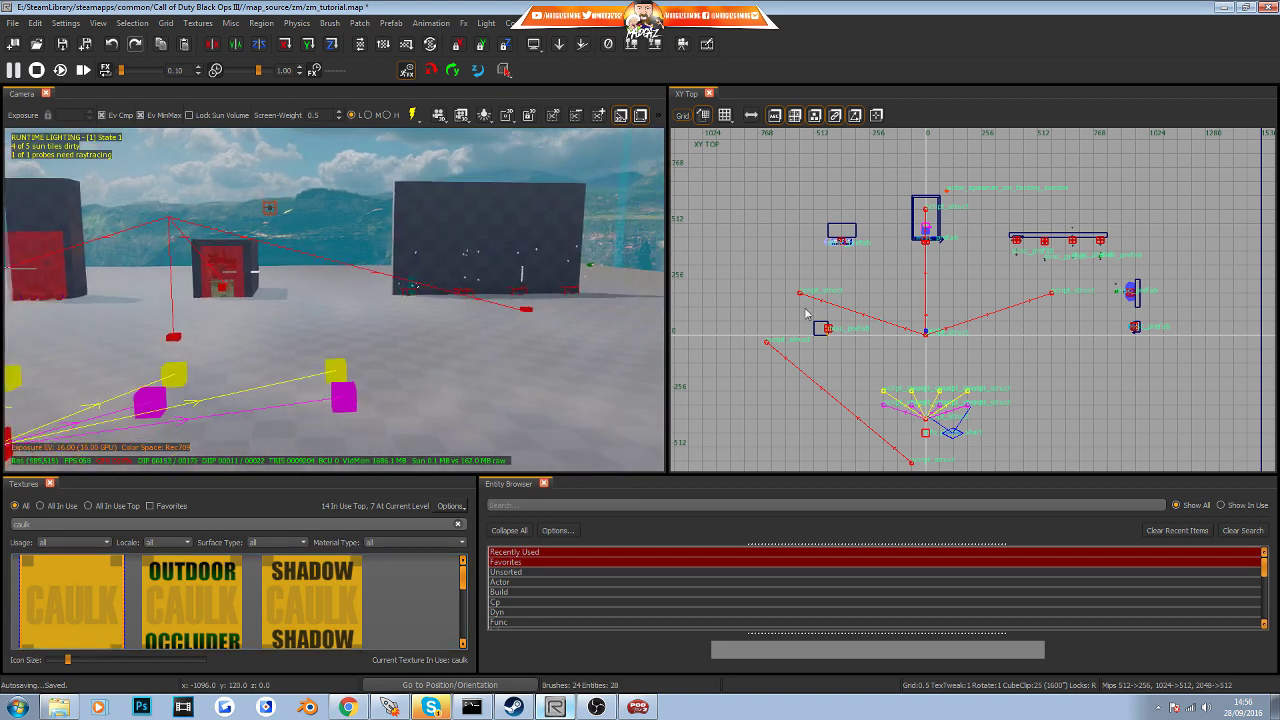
right_click_drag(884, 299, 877, 277)
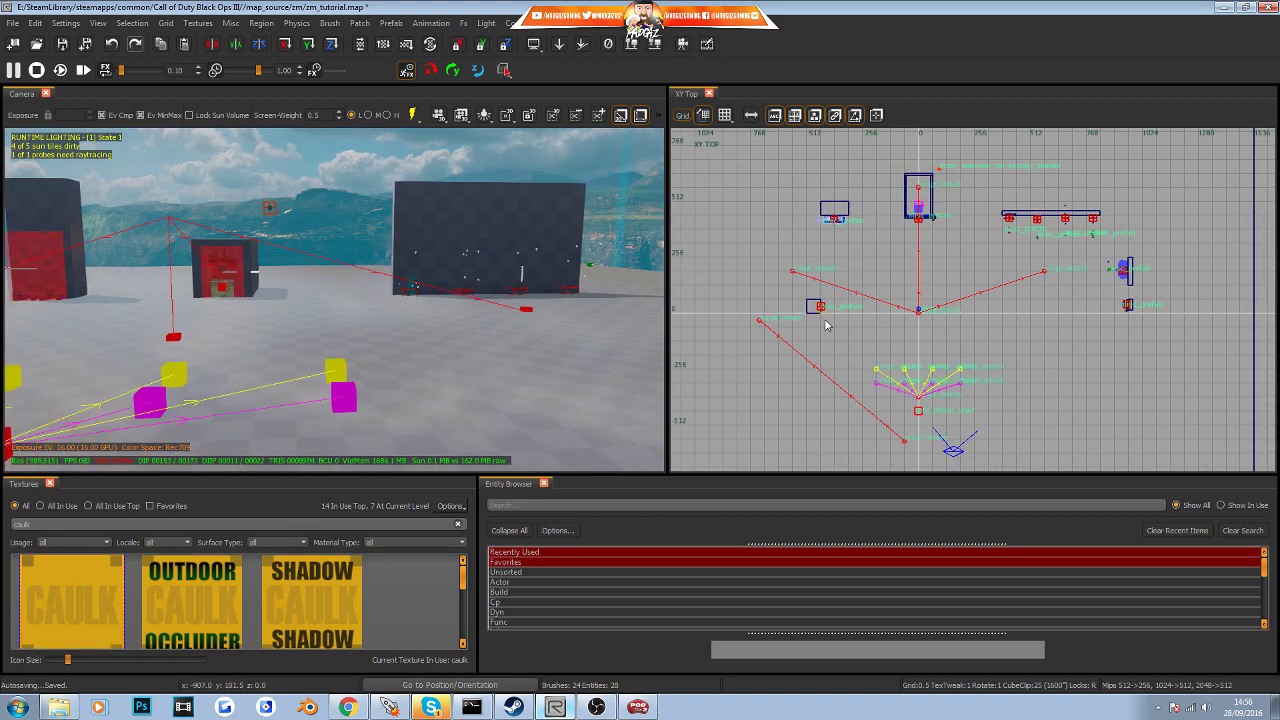
scroll(918, 267, "up", 8)
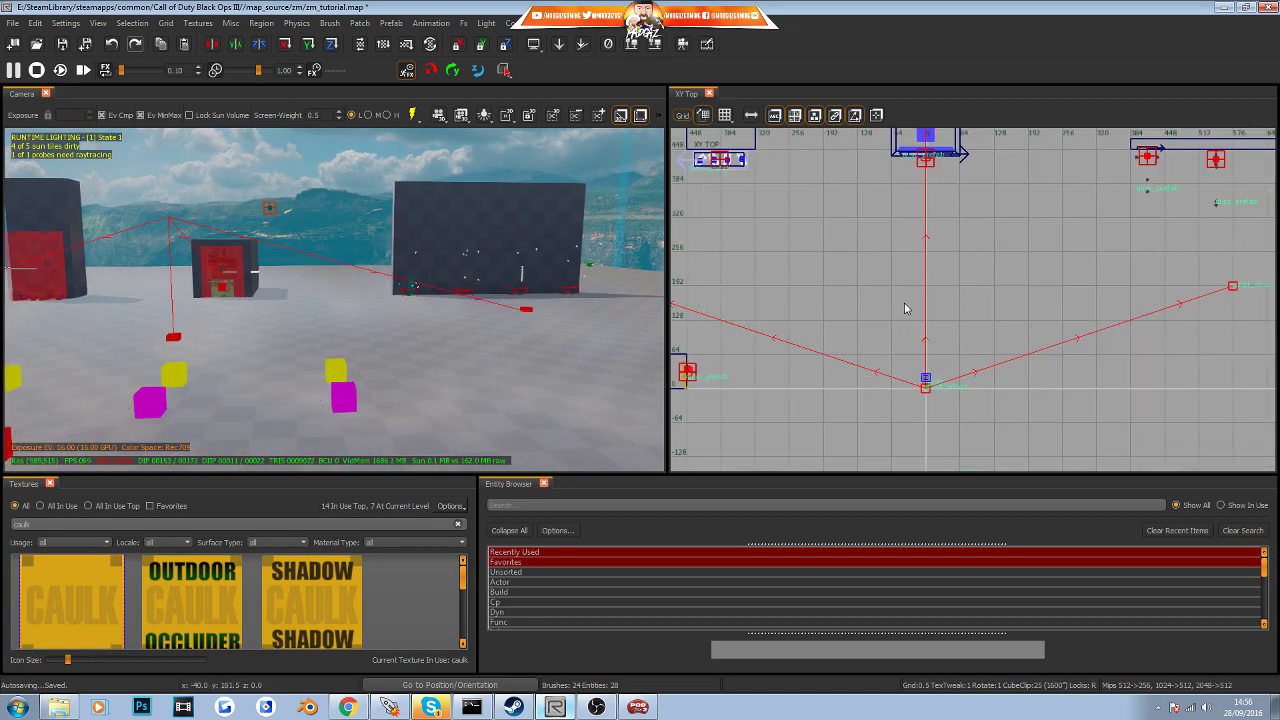
scroll(818, 257, "down", 3)
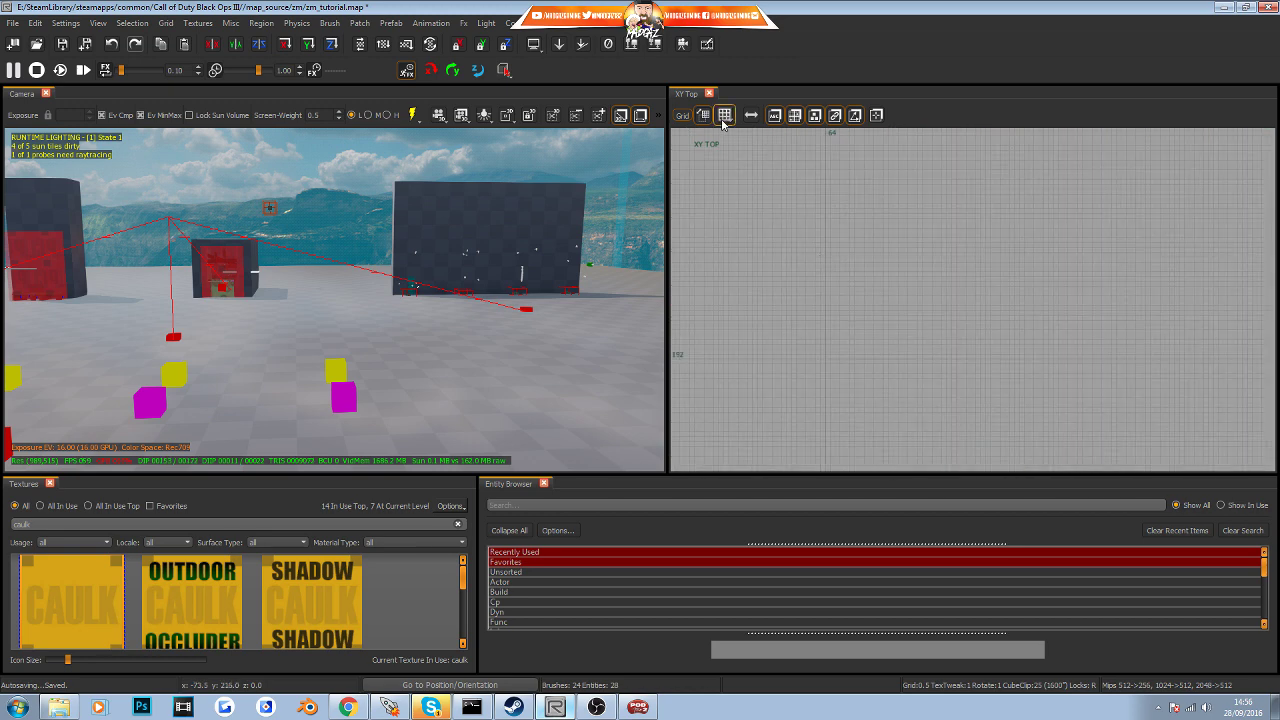
left_click(723, 117)
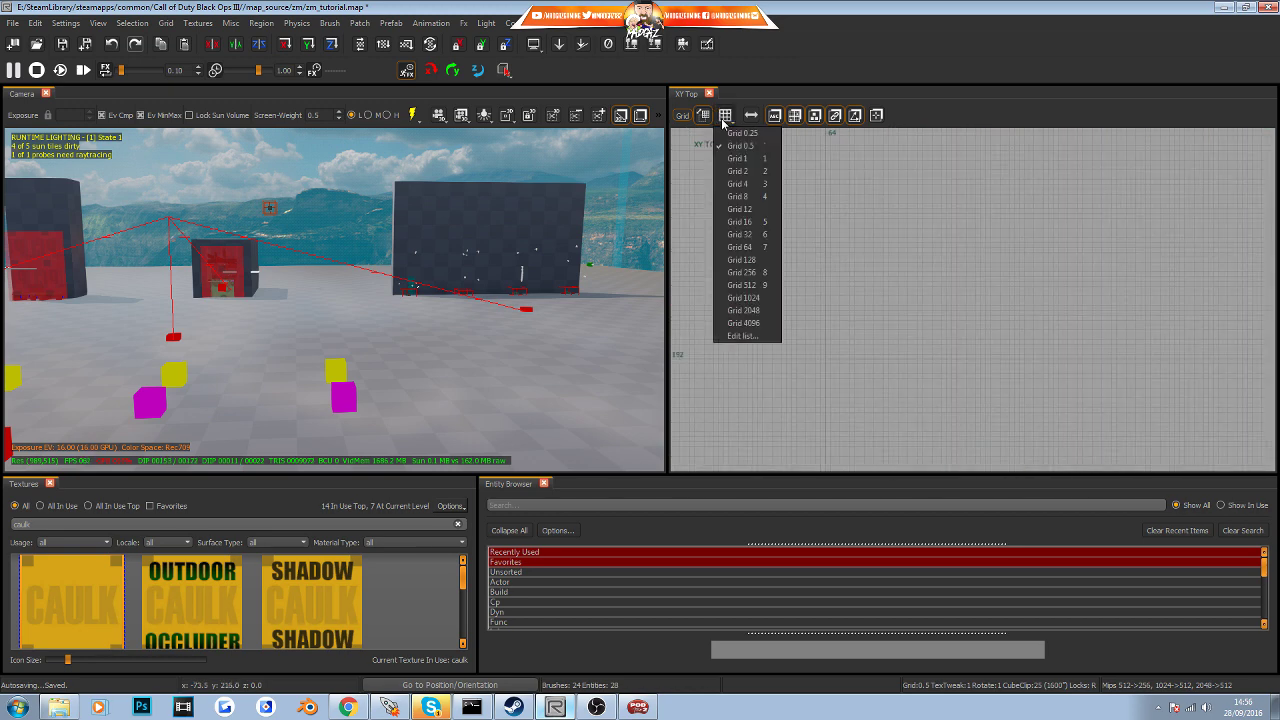
left_click(750, 197)
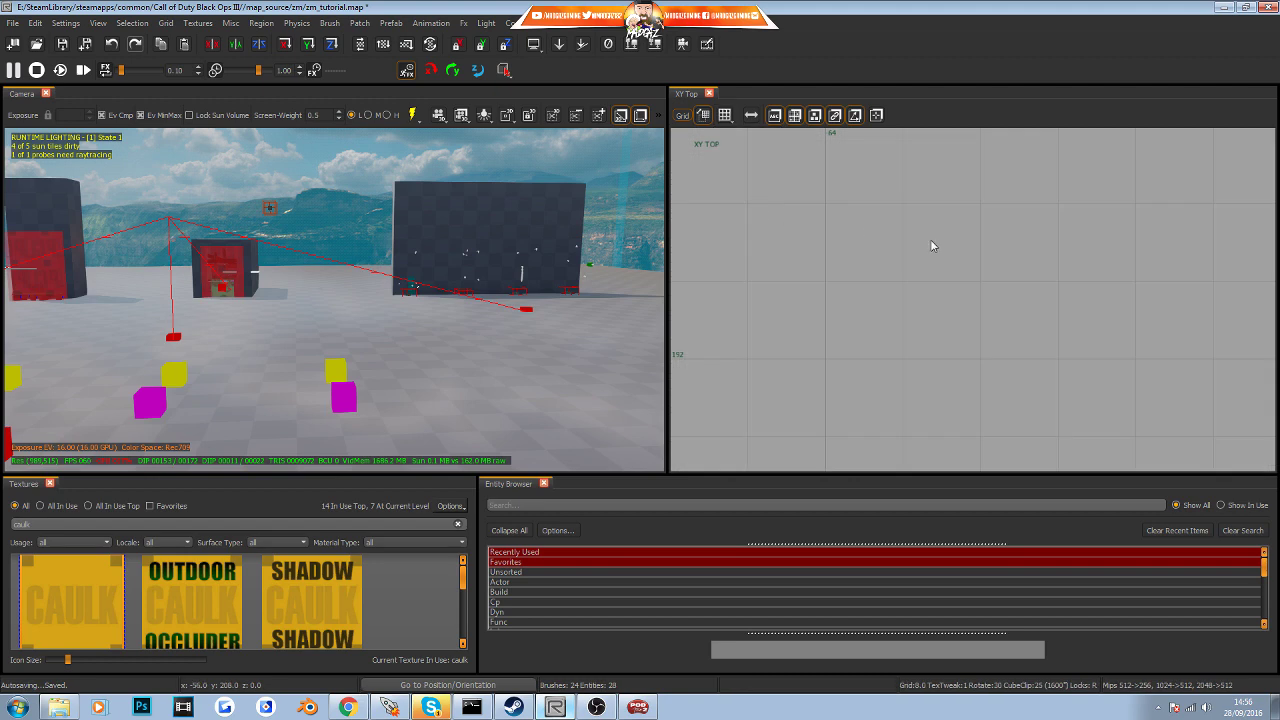
Draw a caulk wall brush 256 by 8 units in front of the barricaded structure and extend it downward to 64 units high
scroll(795, 231, "down", 5)
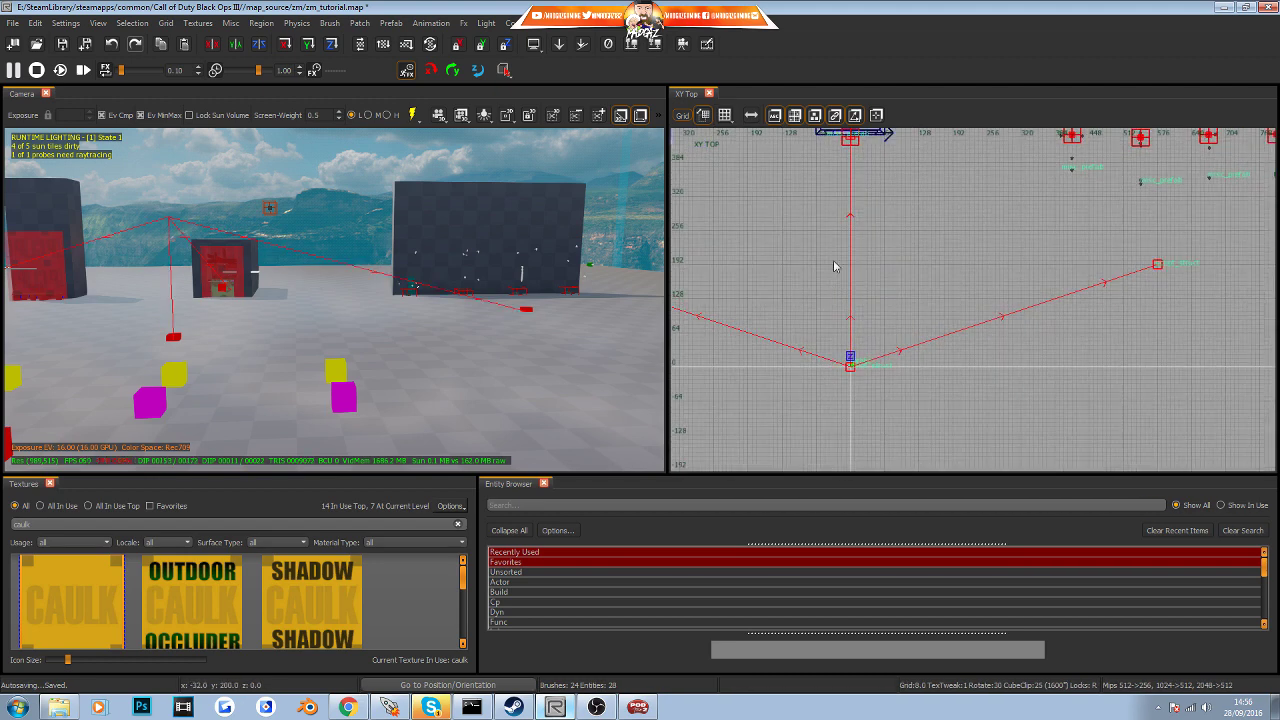
left_click_drag(816, 236, 955, 238)
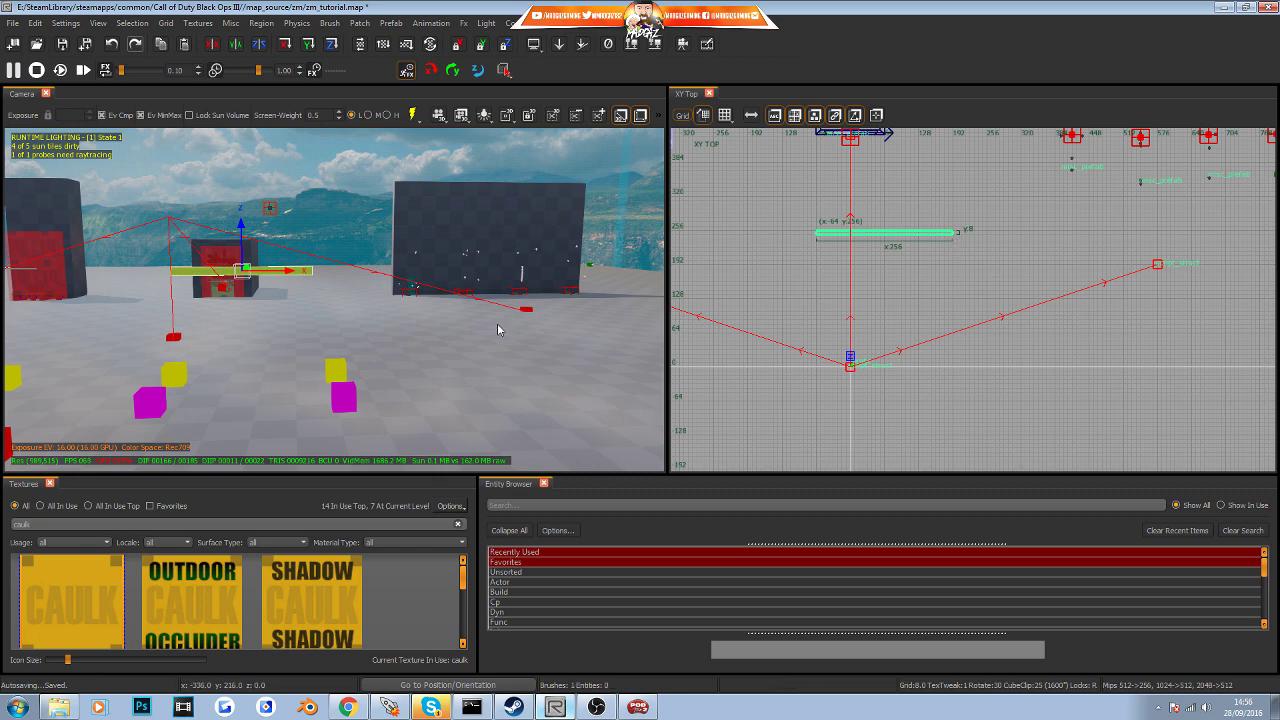
mouse_move(468, 338)
right_mouse_down()
mouse_move(400, 320)
mouse_move(470, 320)
mouse_move(457, 361)
right_mouse_up()
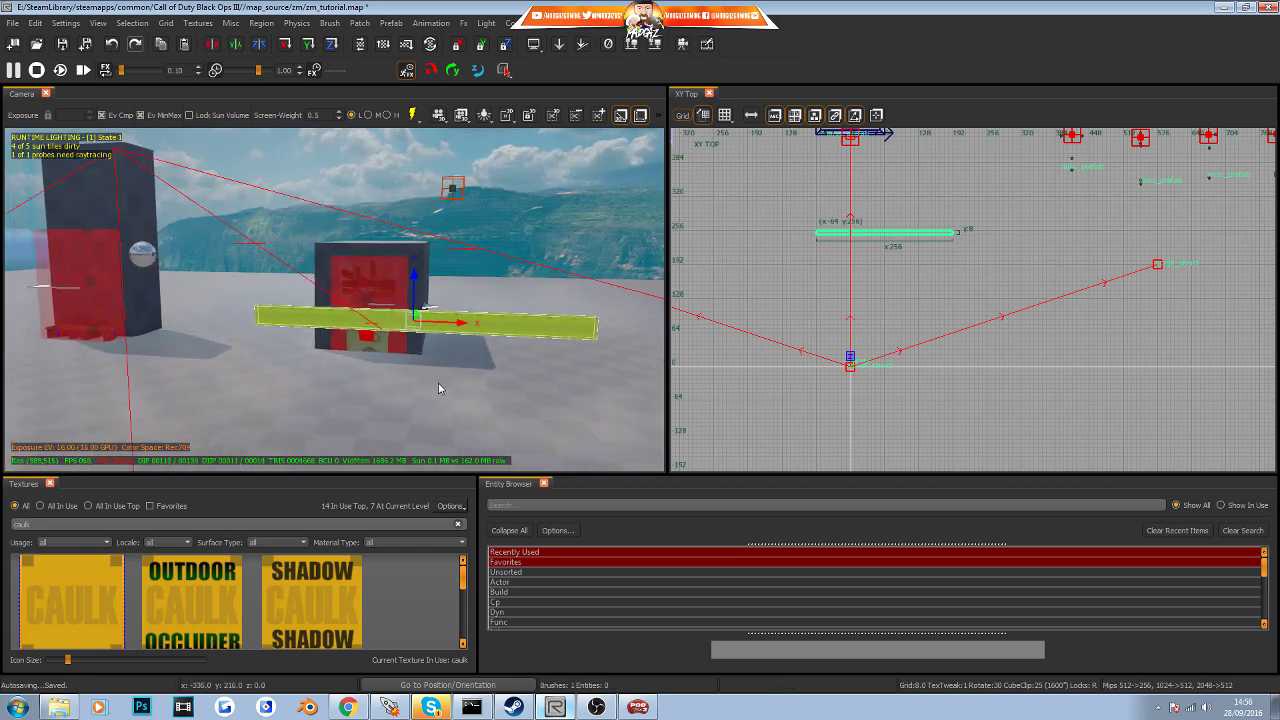
right_click_drag(422, 281, 368, 350)
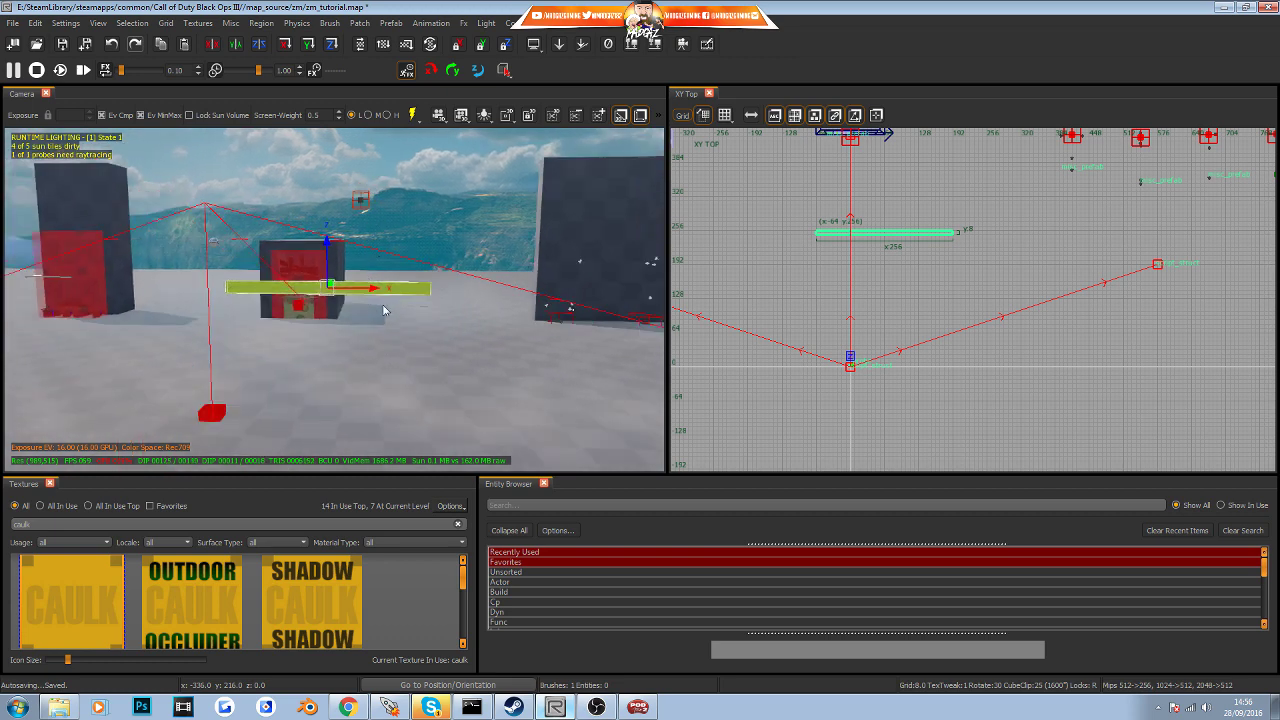
mouse_move(386, 318)
left_mouse_down()
mouse_move(395, 433)
mouse_move(406, 158)
mouse_move(405, 272)
left_mouse_up()
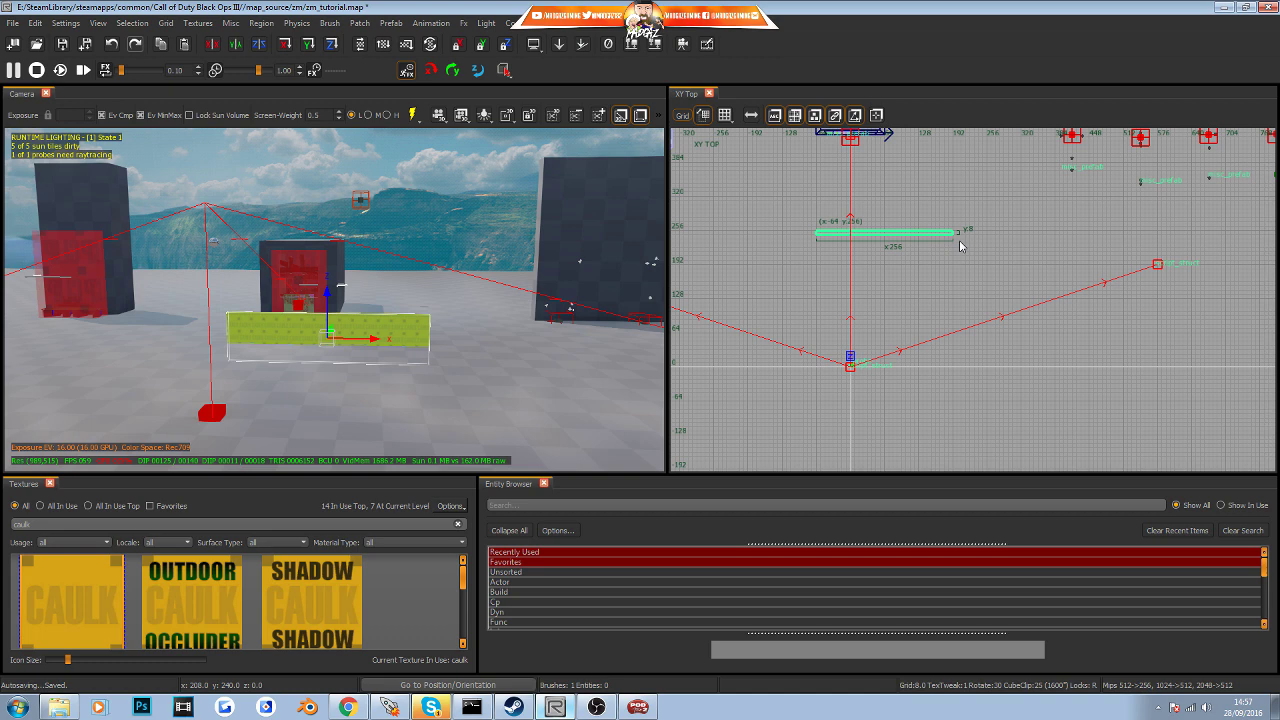
Switch the 2D viewport to the XZ front view, framed on the caulk wall
key("ctrl+Tab")
key("ctrl+Tab")
key("ctrl+Tab")
key("ctrl+Tab")
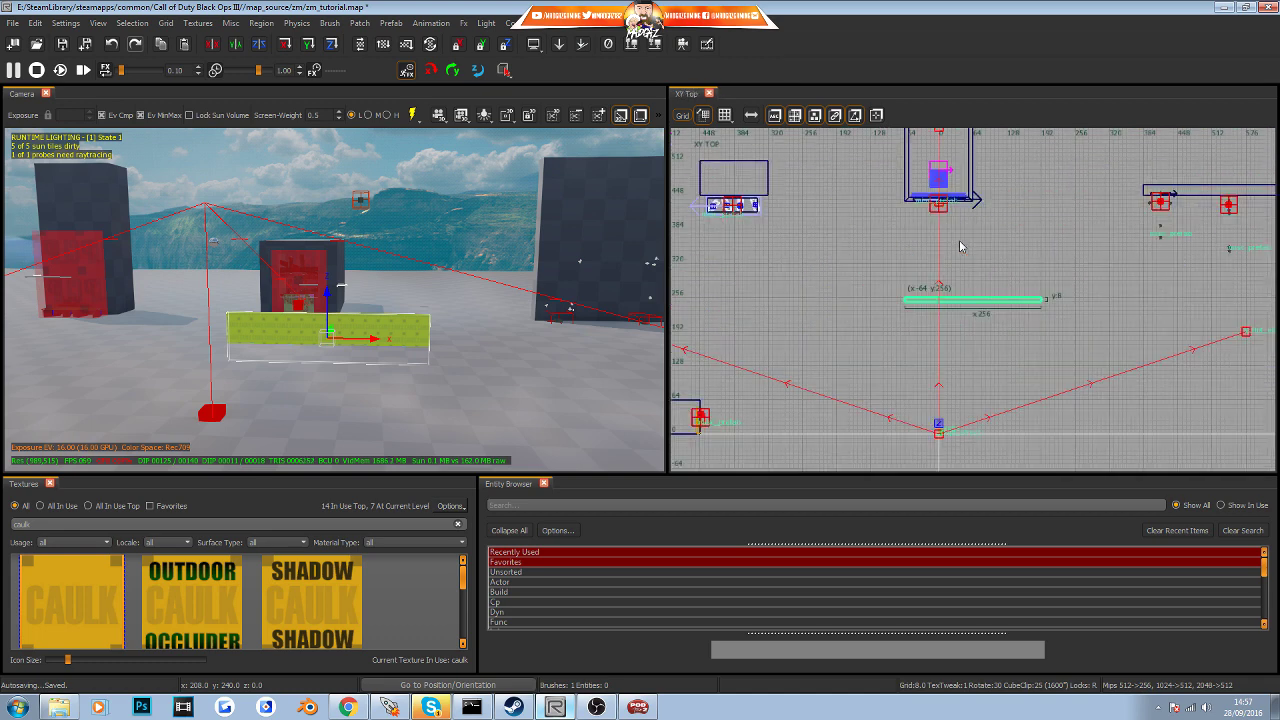
scroll(900, 355, "up", 4)
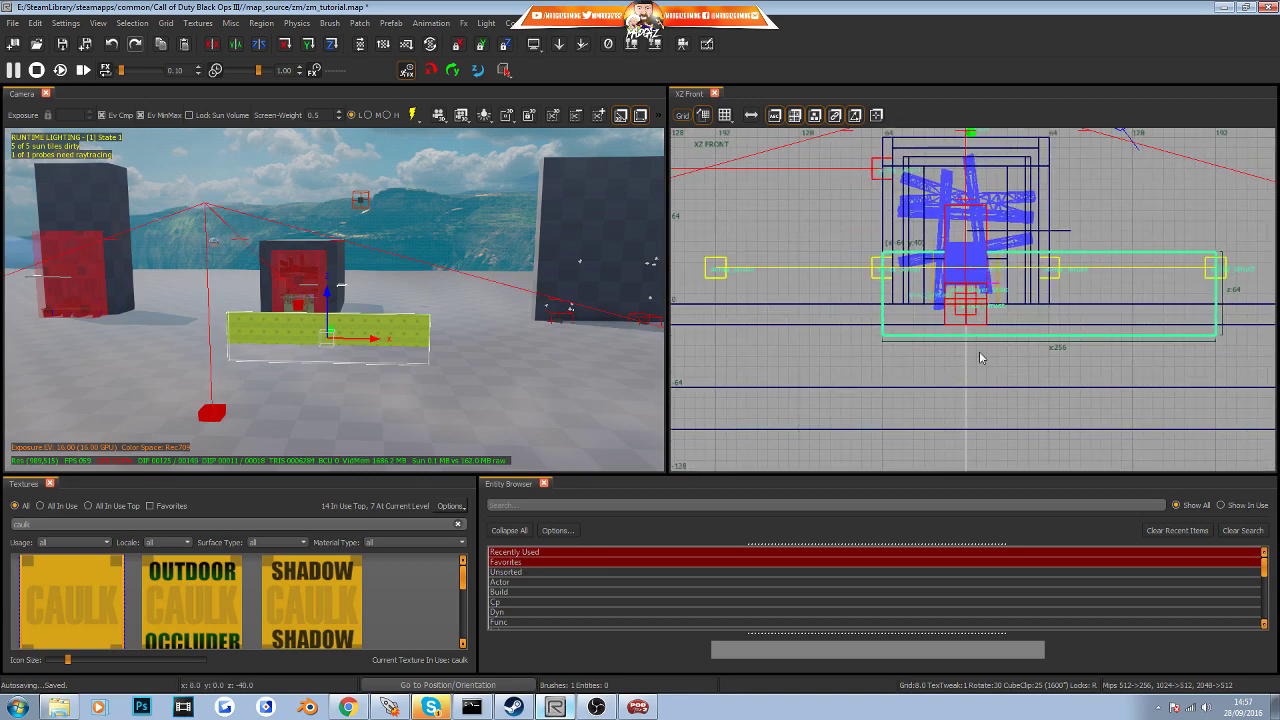
Select the ground brush to compare its level with the wall's base in the front view, and deselect it again
left_click(468, 398)
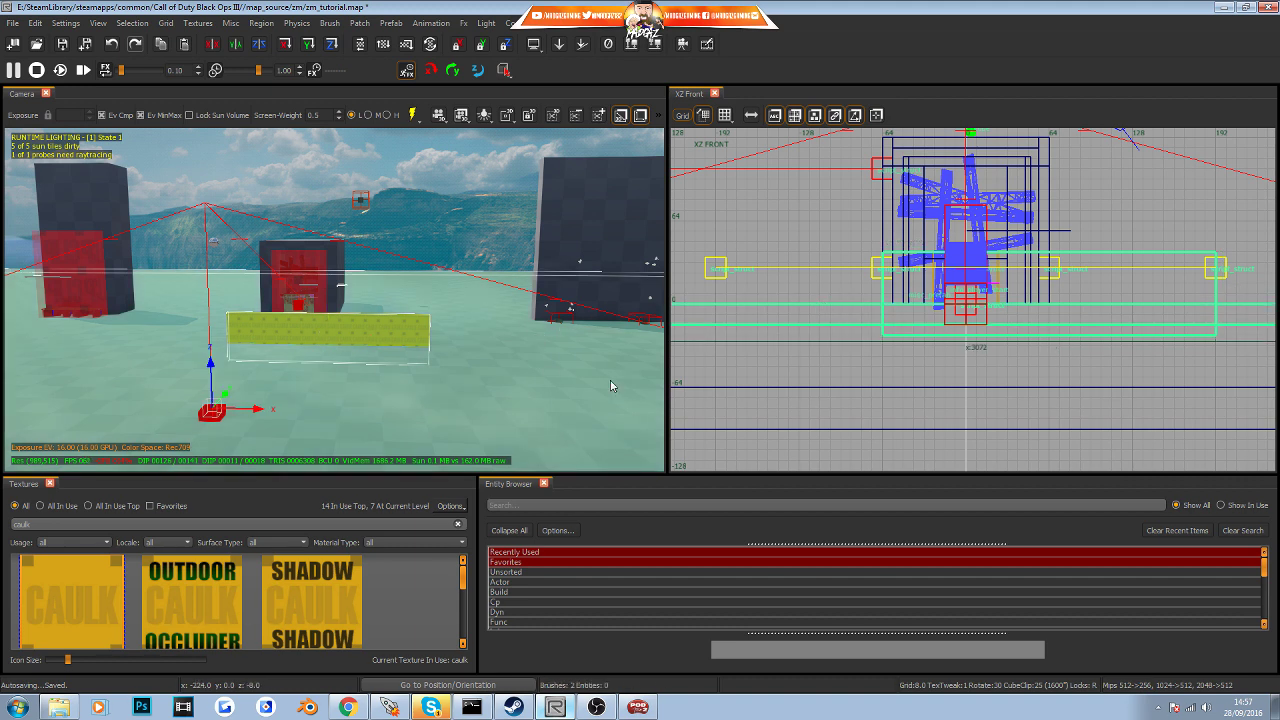
left_click(884, 330, "shift")
left_click(466, 413, "shift")
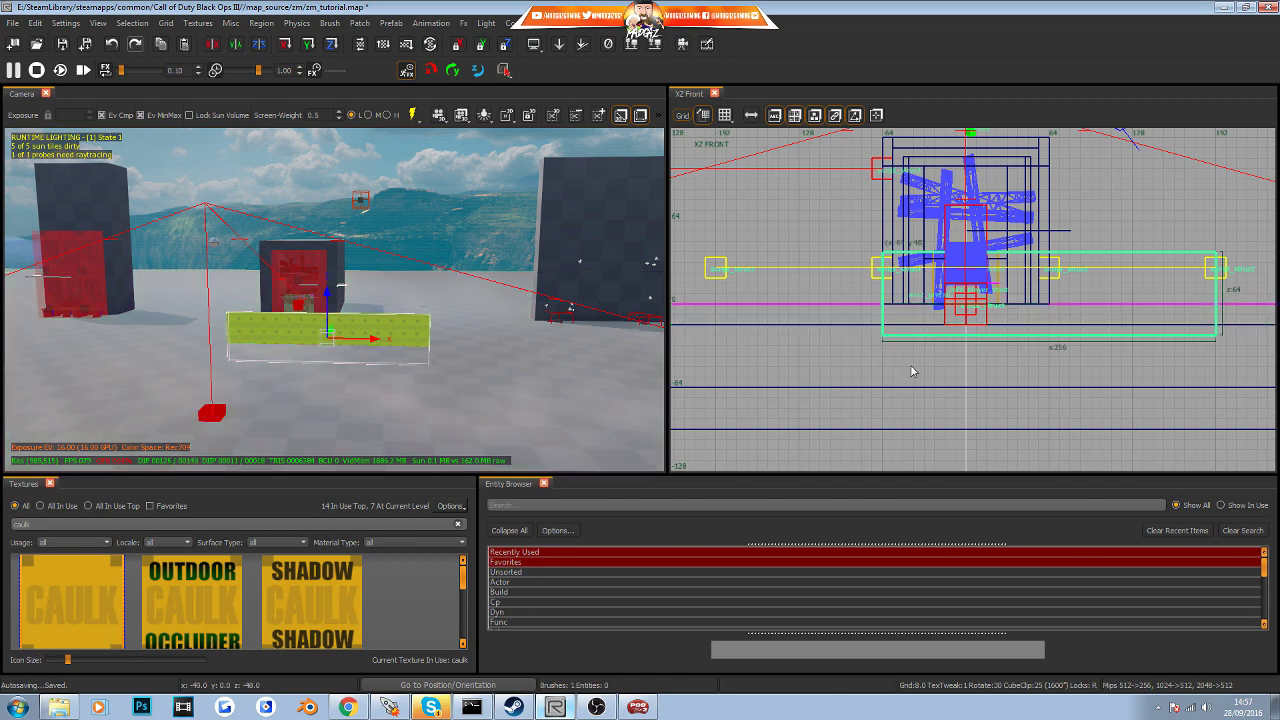
Raise the caulk wall's bottom edge to the ground surface, leaving it 40 units high, and deselect it
left_click_drag(911, 371, 914, 337)
mouse_move(483, 395)
right_mouse_down()
mouse_move(483, 210)
mouse_move(490, 394)
mouse_move(530, 396)
right_mouse_up()
mouse_move(399, 317)
right_mouse_down()
mouse_move(300, 330)
mouse_move(334, 375)
mouse_move(204, 385)
mouse_move(392, 350)
mouse_move(322, 388)
right_mouse_up()
scroll(849, 258, "down", 4)
scroll(846, 278, "up", 5)
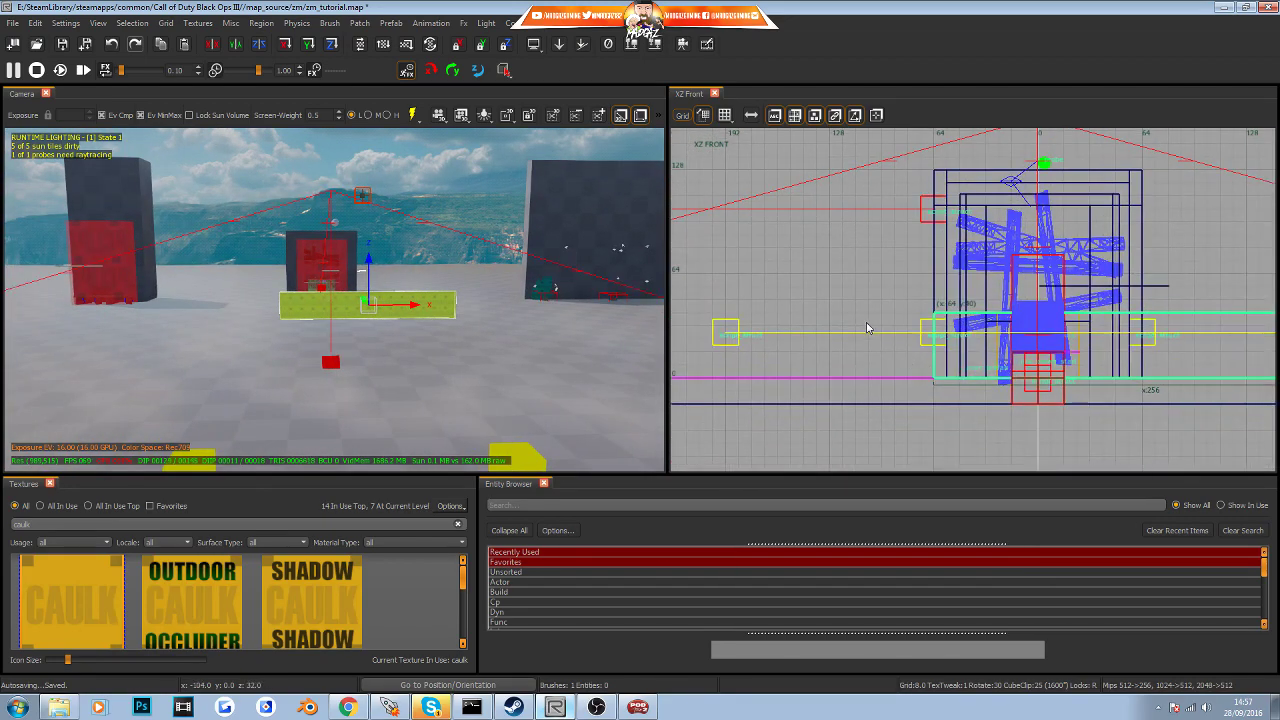
key("Escape")
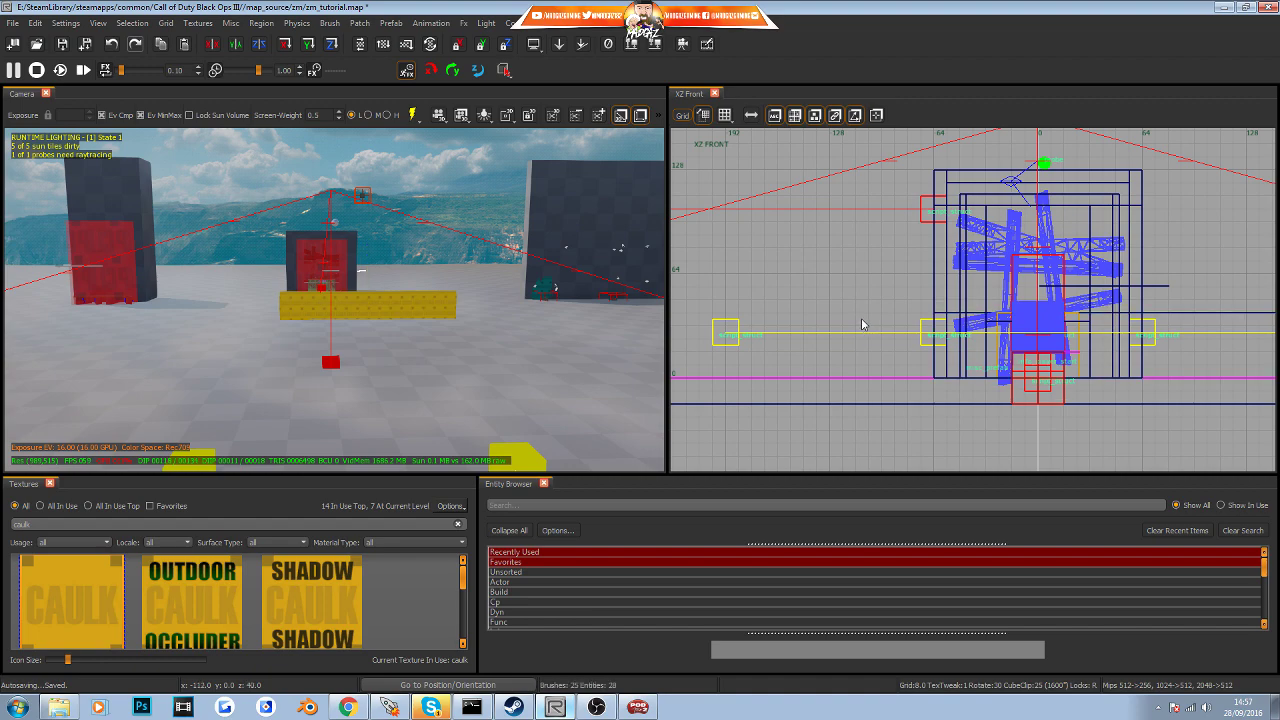
Select the caulk wall and the ground brush together in the camera view
right_click_drag(436, 309, 380, 260)
right_click_drag(334, 300, 443, 305)
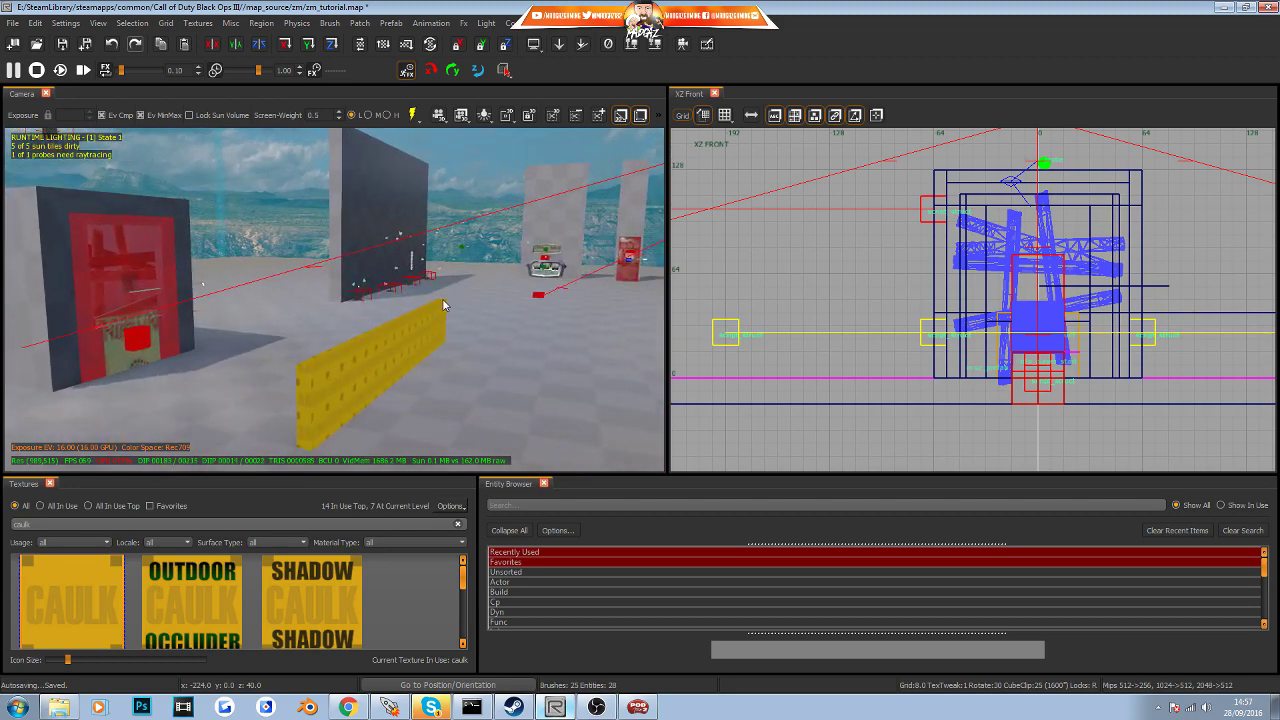
left_click(381, 372, "shift")
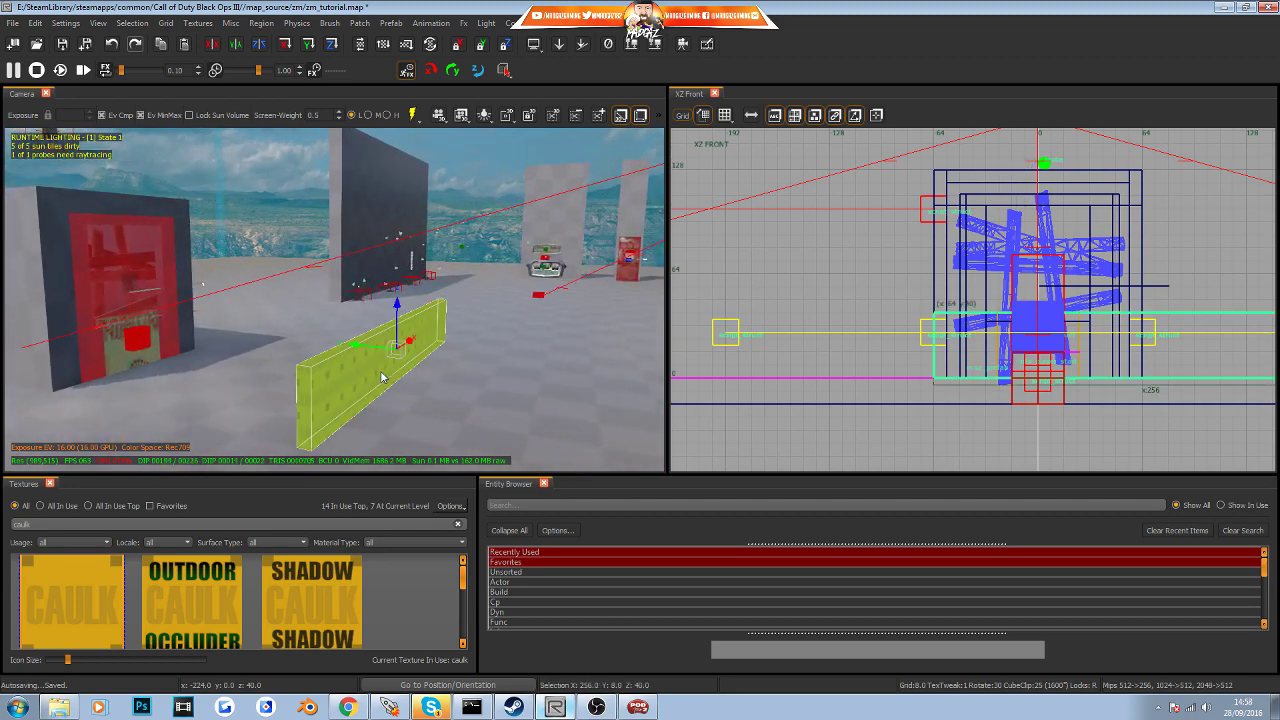
left_click(384, 374, "shift")
left_click(444, 396, "shift")
left_click(373, 376, "shift")
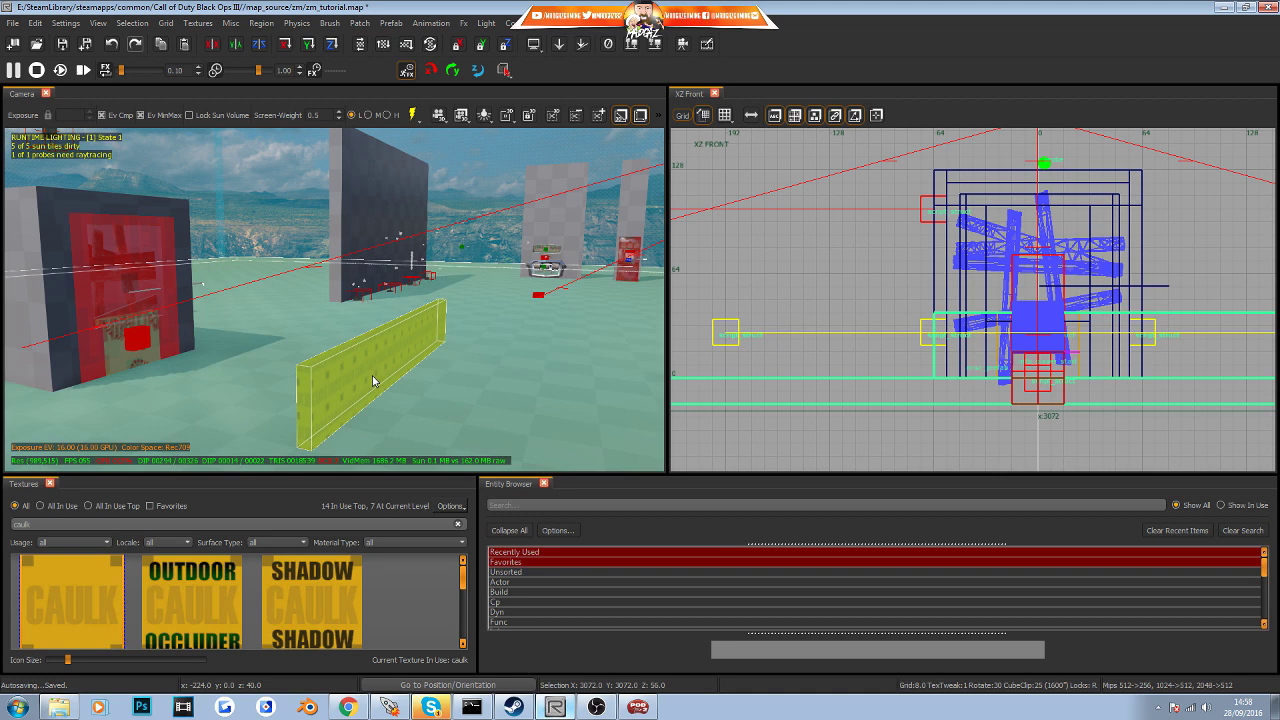
Add the three tall grey brushes behind the caulk wall to the current selection
left_click(377, 208, "shift")
left_click(557, 190, "shift")
left_click(624, 188, "shift")
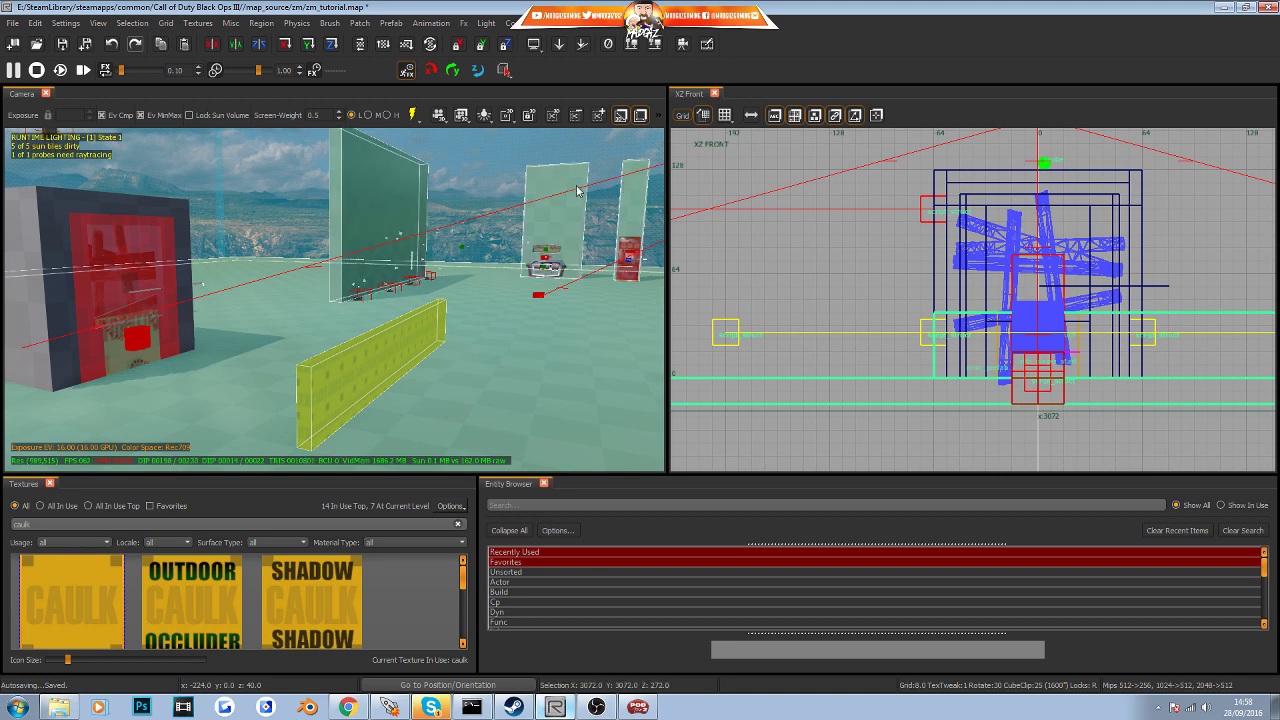
Remove the tall brushes and the ground from the selection, keeping only the caulk wall selected
left_click(352, 181, "shift")
left_click(514, 346, "shift")
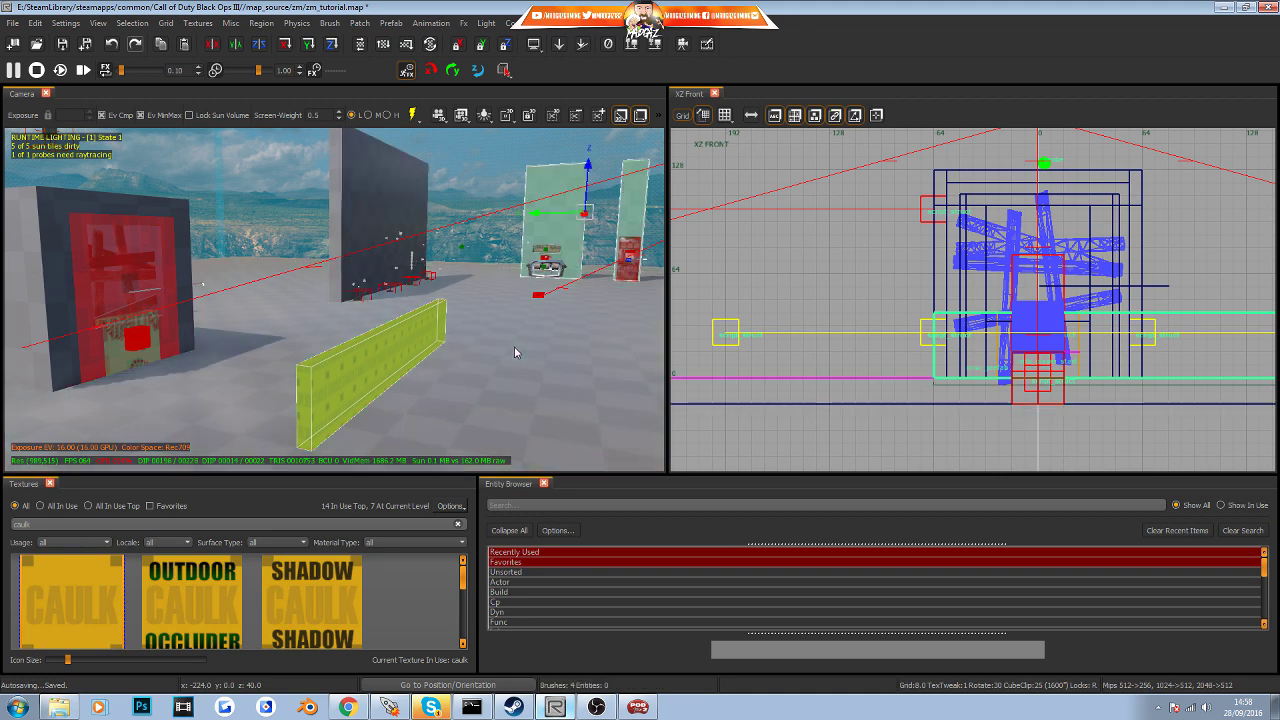
left_click(557, 209, "shift")
left_click(630, 207, "shift")
mouse_move(531, 403)
right_mouse_down()
mouse_move(640, 400)
mouse_move(420, 400)
mouse_move(420, 440)
right_mouse_up()
left_click(507, 408, "shift")
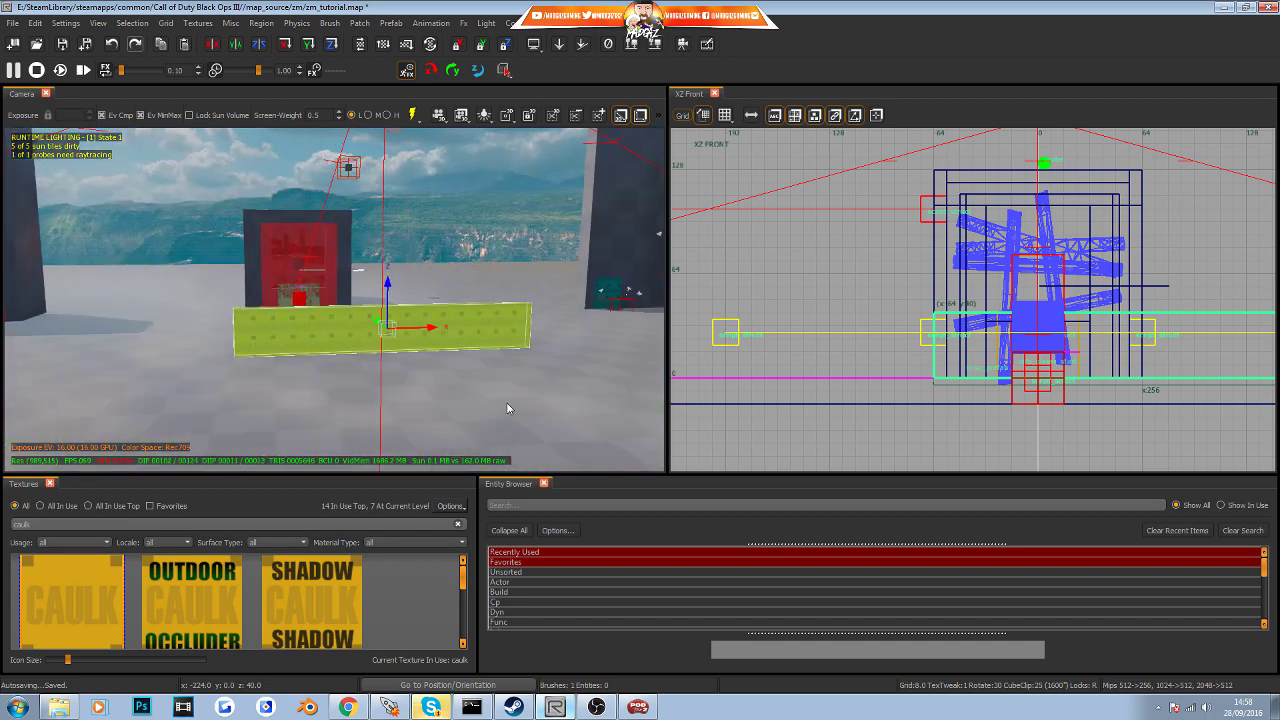
Select the ground and a tall brush along with the caulk wall, and try stretching the wall's end outward in the front view
right_click_drag(484, 348, 395, 215)
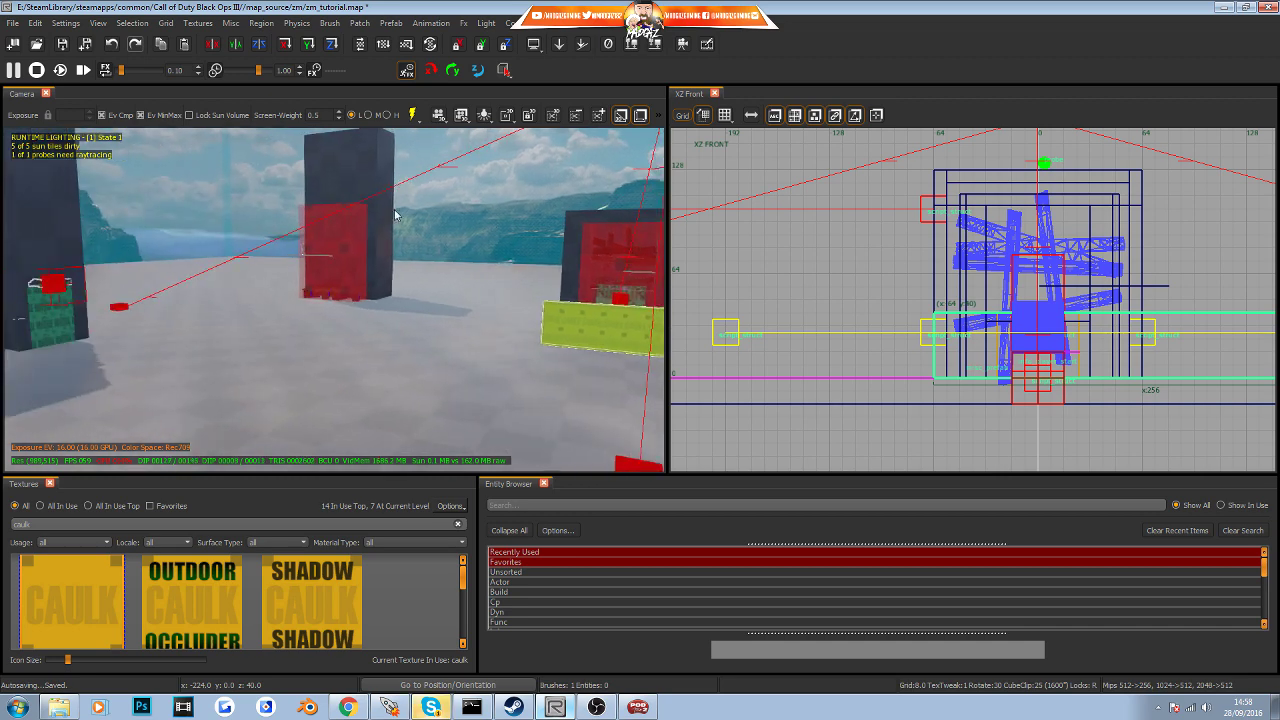
right_click_drag(420, 285, 459, 341)
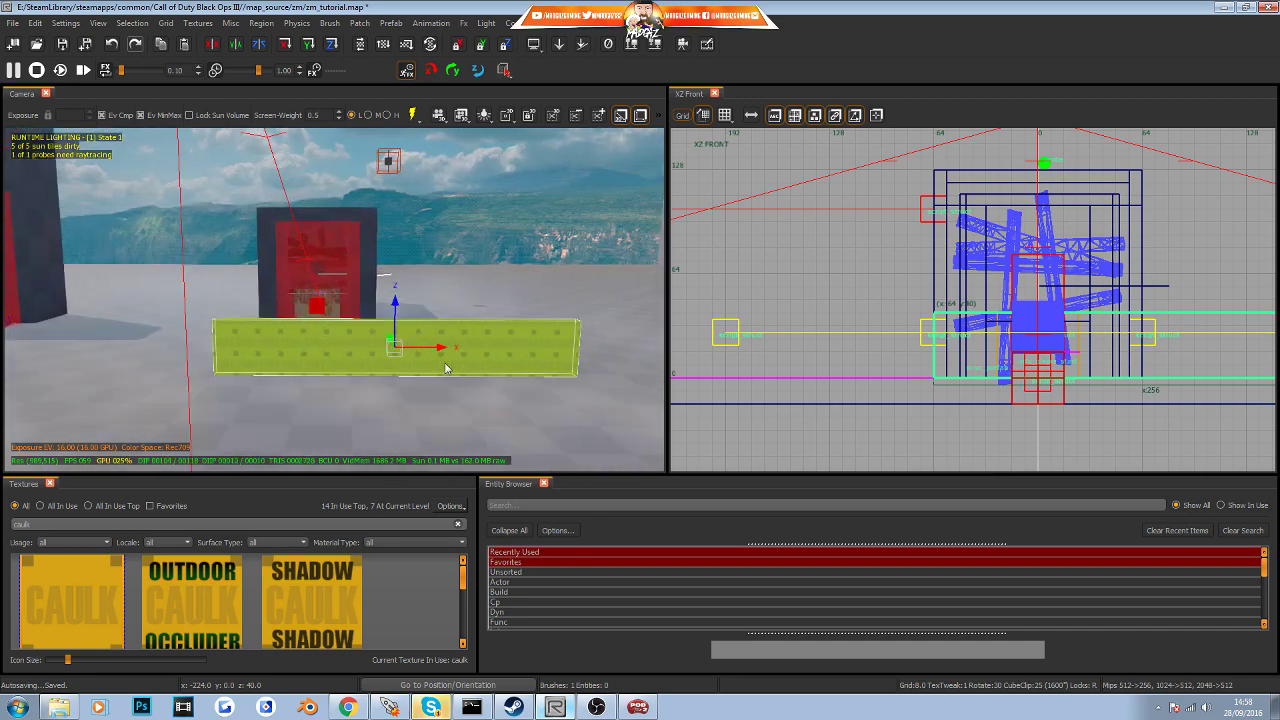
right_click_drag(575, 353, 496, 380)
left_click(497, 380, "shift")
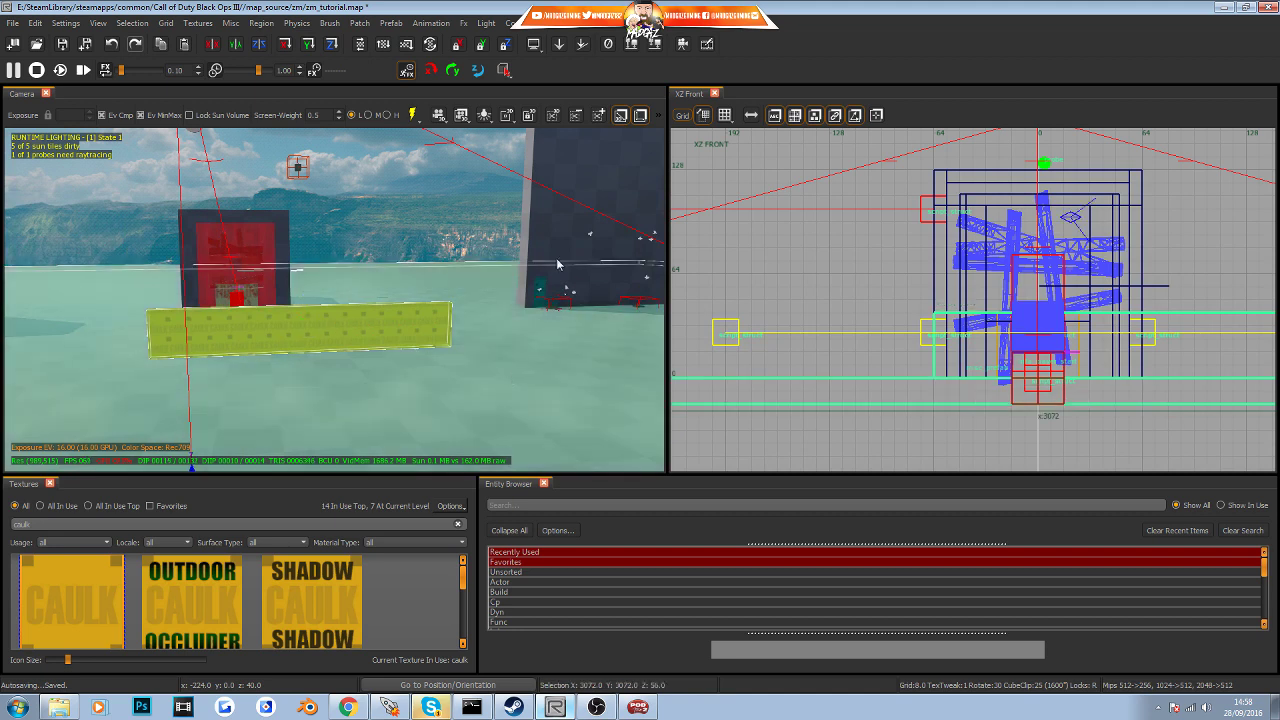
left_click(557, 263, "shift")
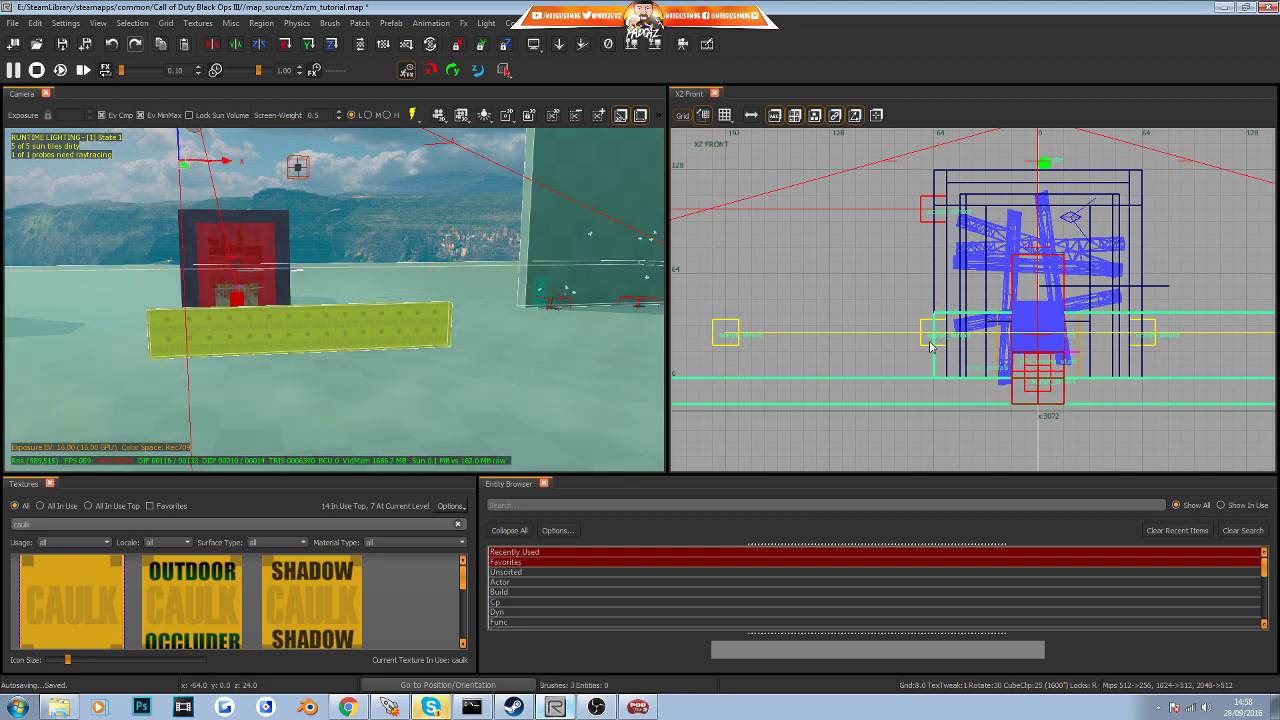
left_click_drag(928, 347, 893, 347)
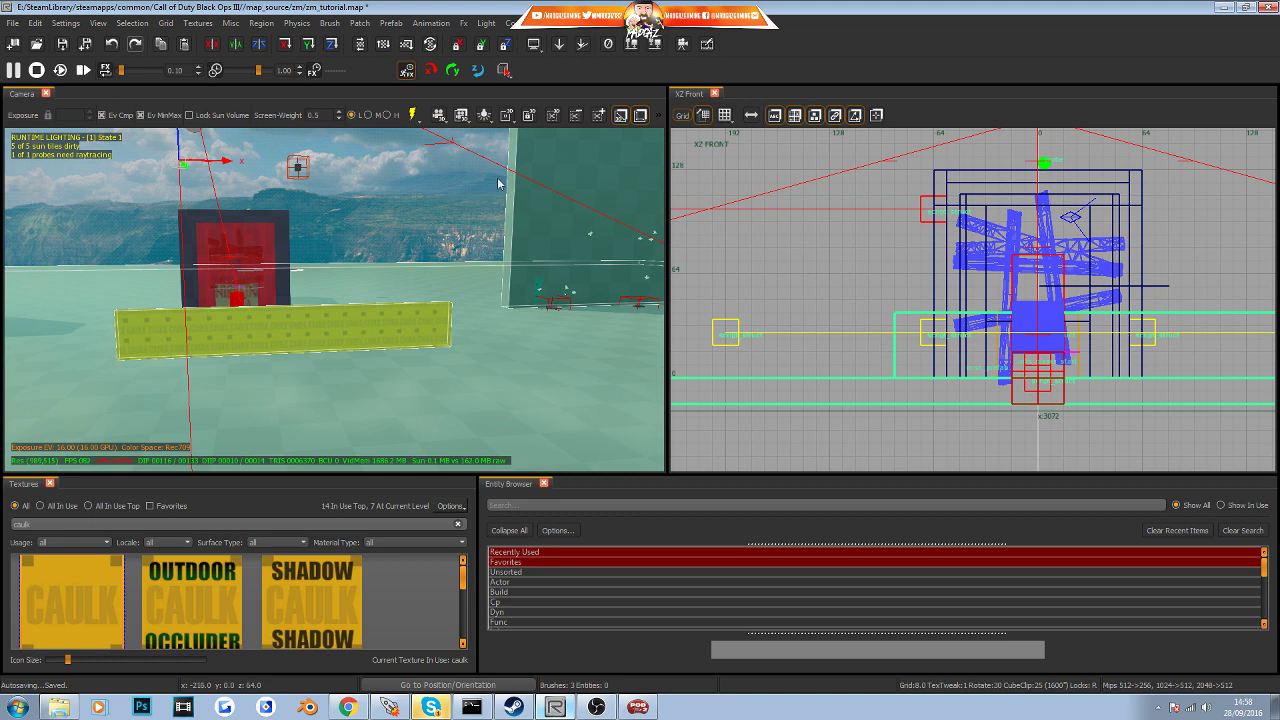
Undo the last side stretch and clear the whole selection
left_click(34, 23)
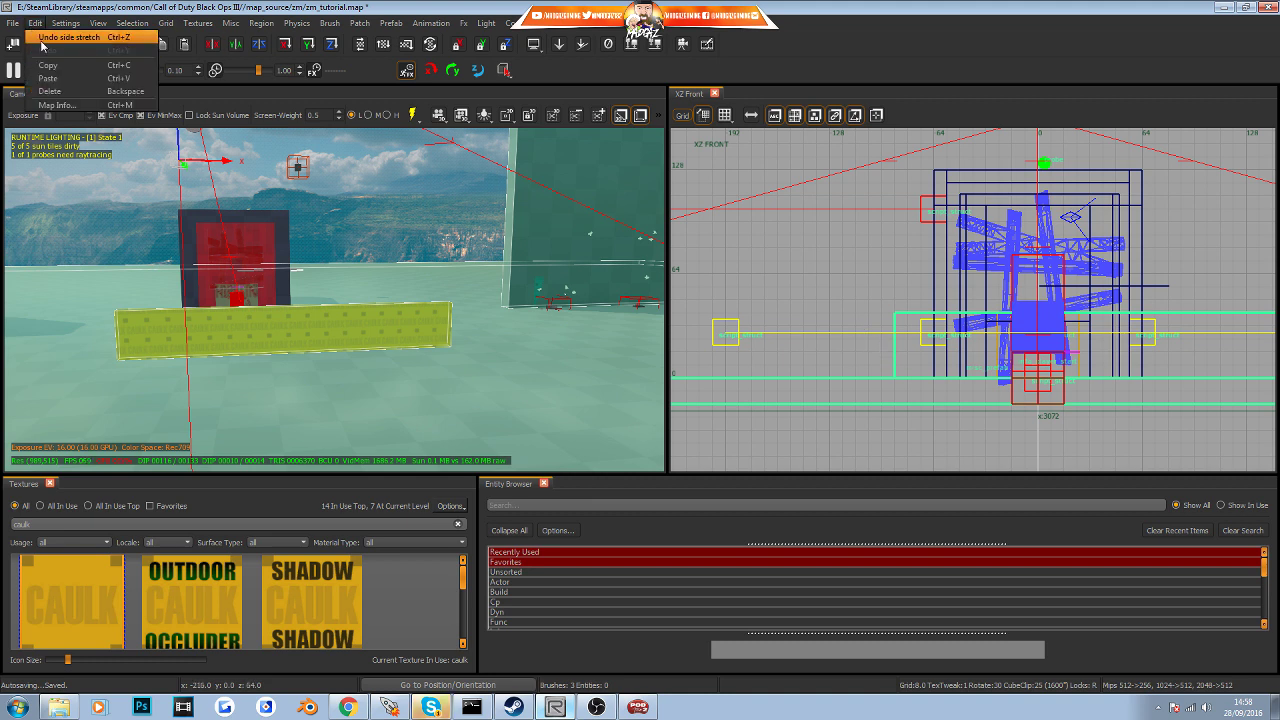
left_click(68, 38)
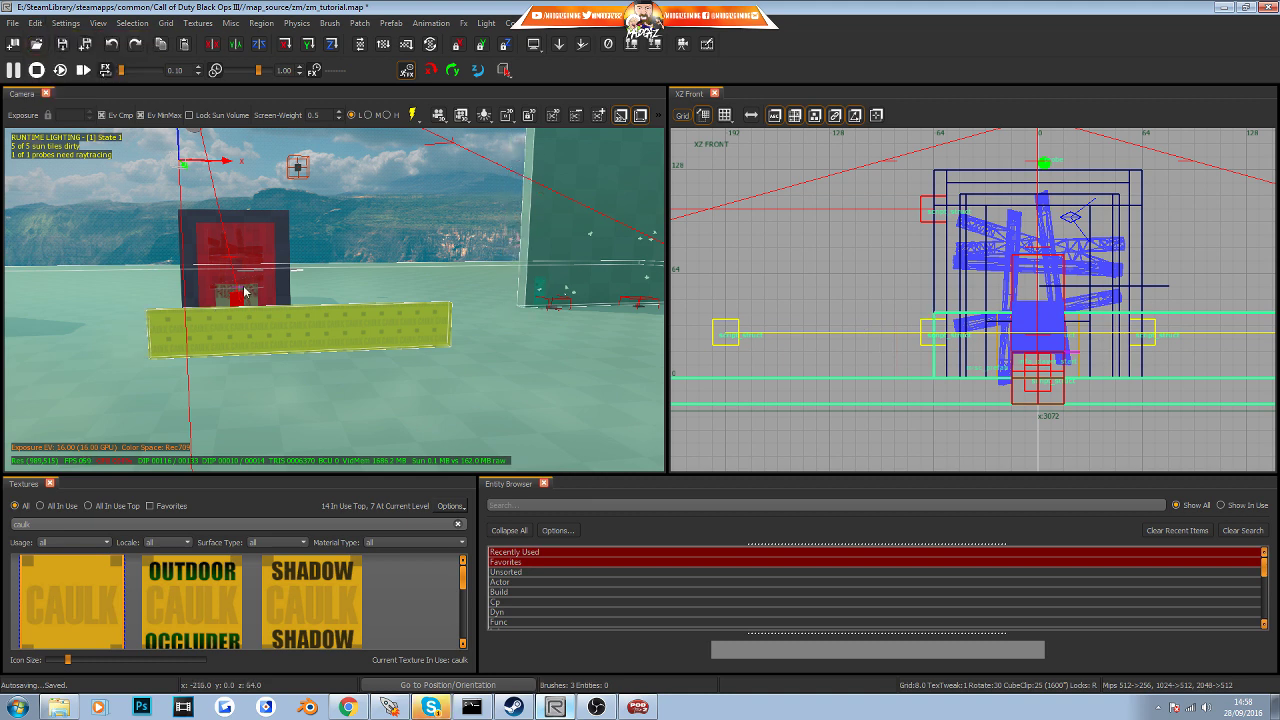
key("Escape")
Select the caulk wall and, in the XY top view, move it between the tall brush and the barricade room at X -320, Y 448
right_click_drag(245, 292, 485, 287)
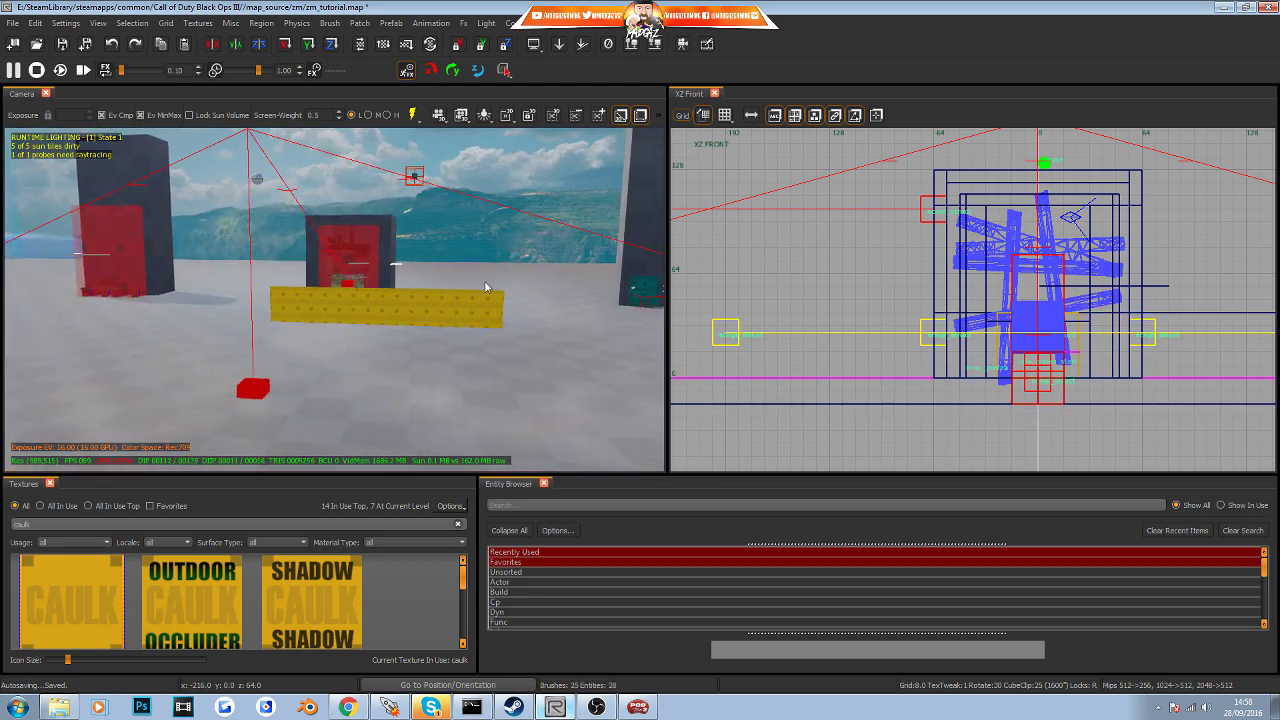
left_click(462, 299, "shift")
scroll(903, 300, "down", 2)
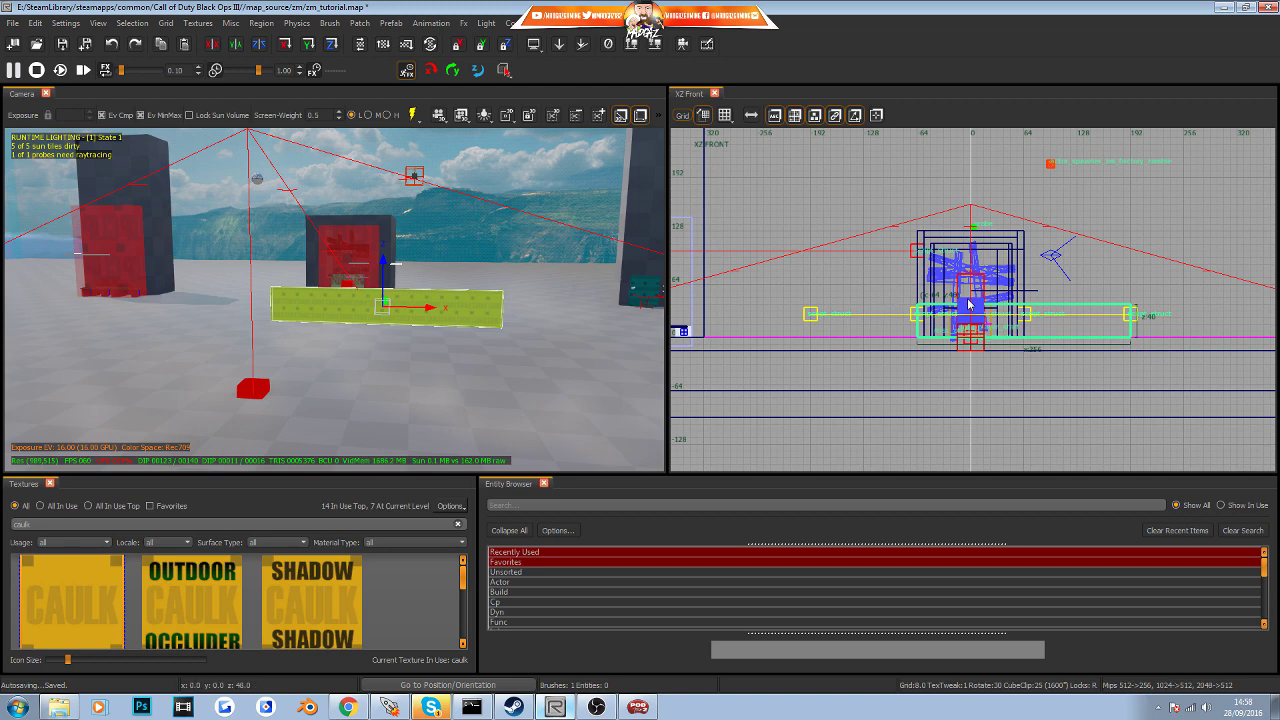
key("ctrl+Tab")
key("ctrl+Tab")
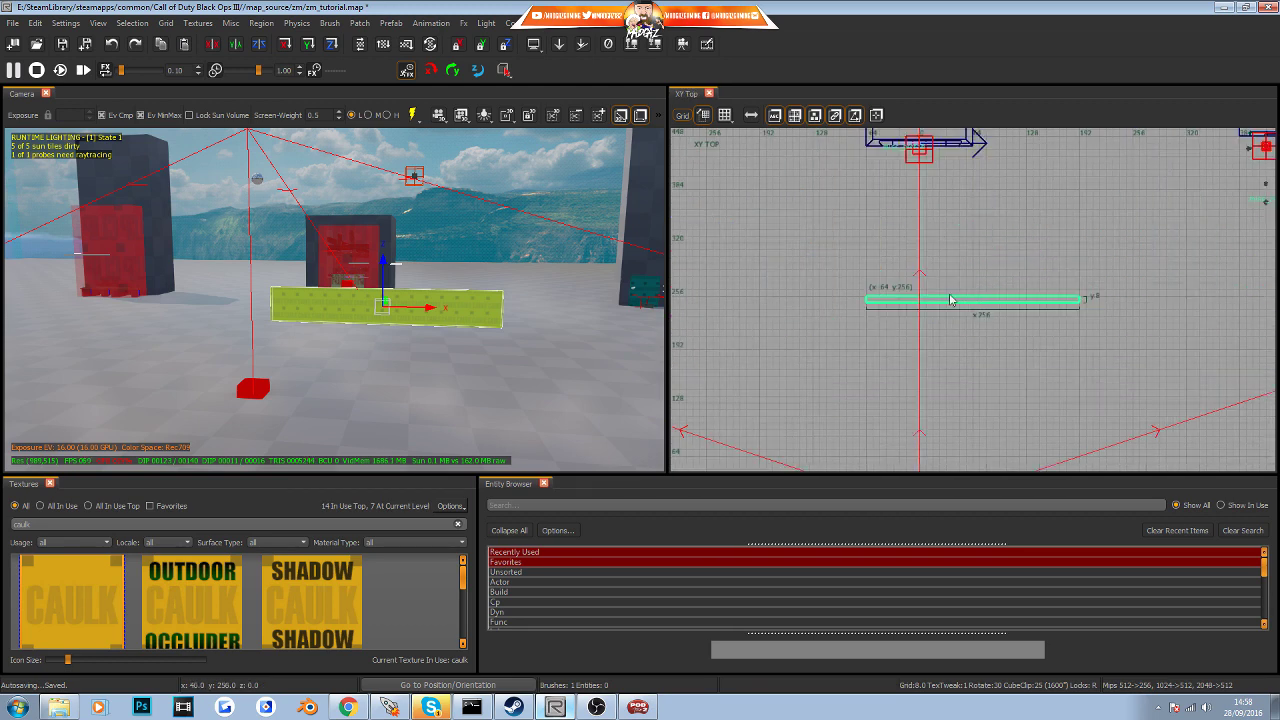
right_click_drag(939, 285, 931, 326)
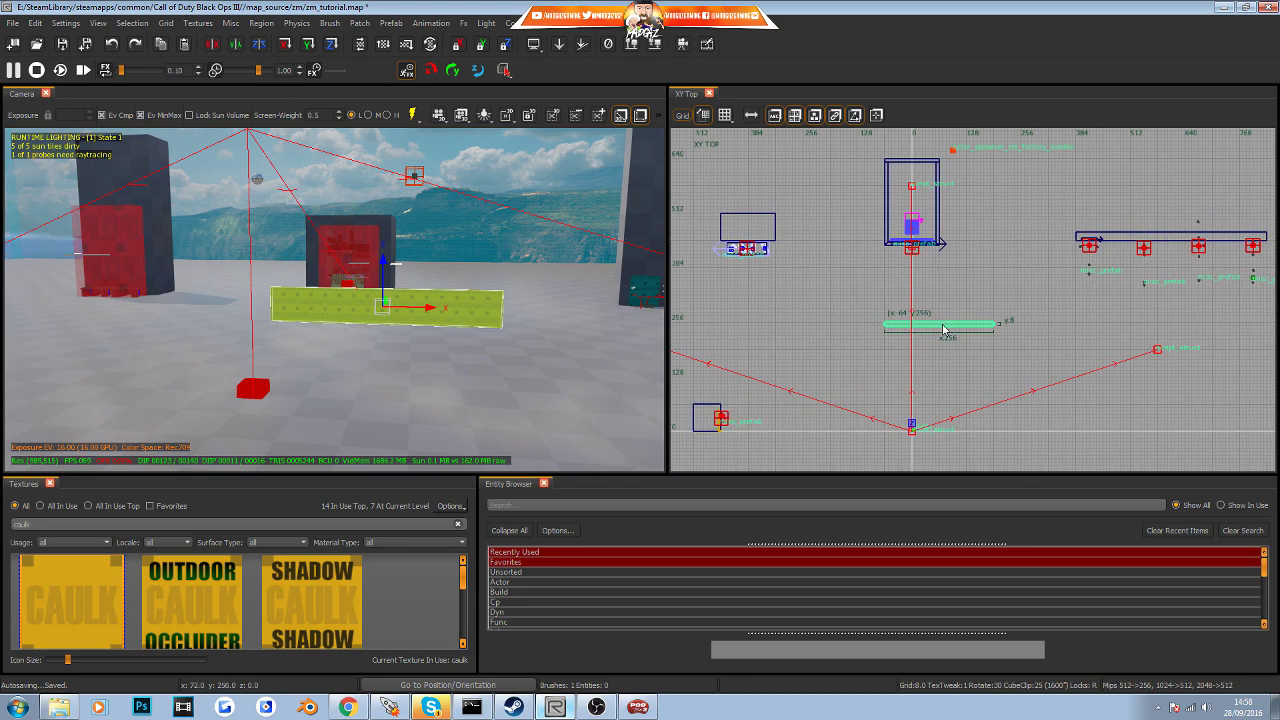
left_click_drag(942, 328, 834, 240)
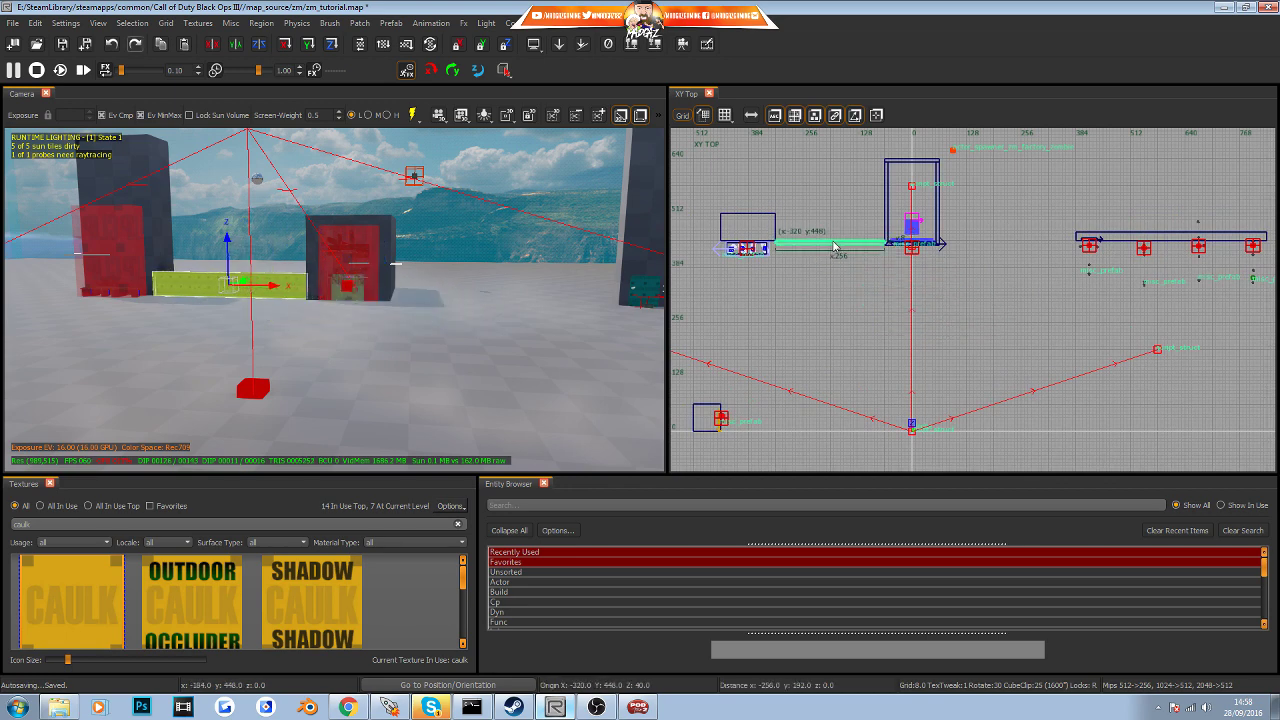
Move the caulk wall back one grid unit of 8 to Y 456, so it sits behind the tall brush's front corner
scroll(873, 240, "up", 1)
scroll(873, 236, "up", 8)
scroll(888, 275, "down", 7)
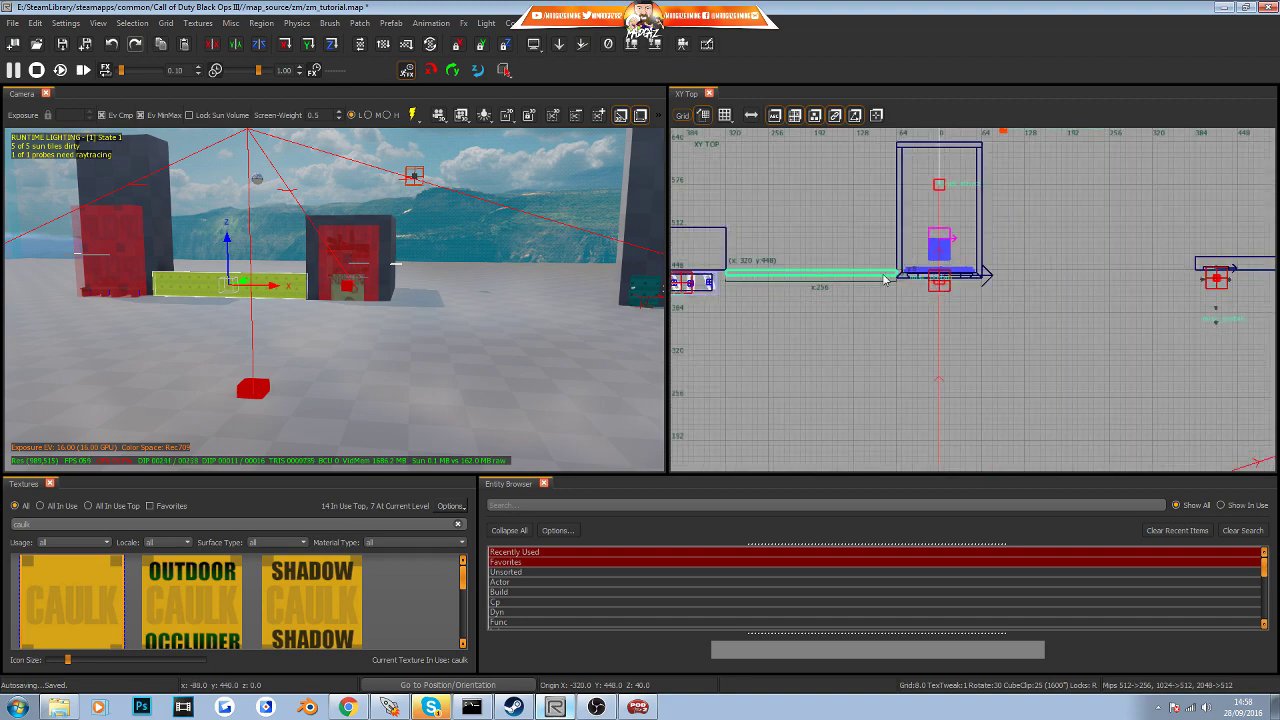
right_click_drag(725, 277, 757, 286)
scroll(794, 255, "up", 4)
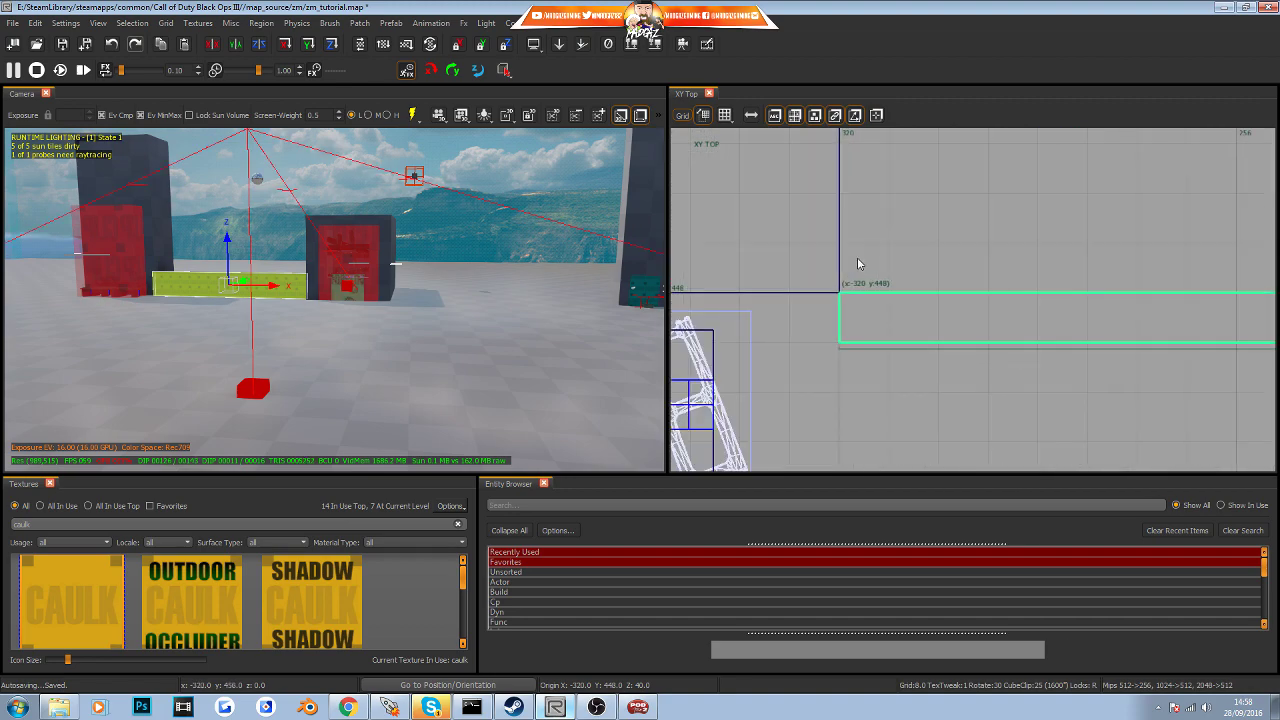
scroll(862, 282, "down", 1)
key("alt+Up")
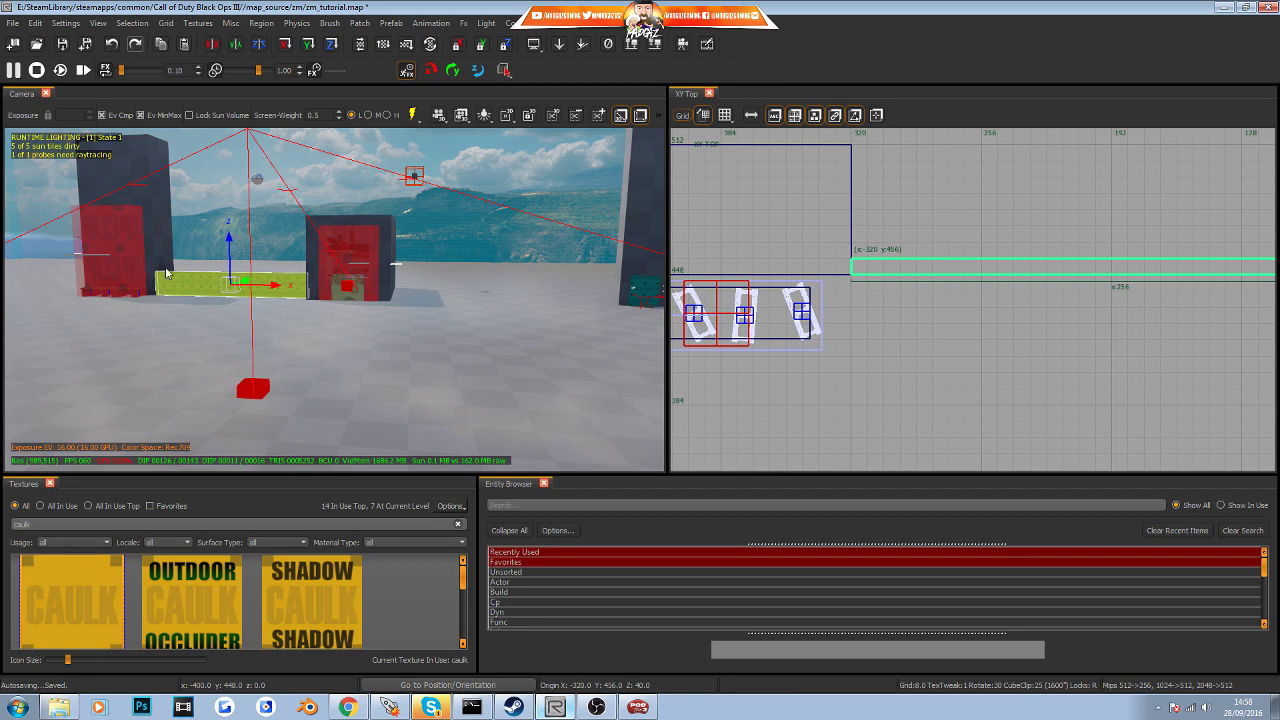
In the XZ front view, raise the caulk wall's top edge to the neighbouring tall brush's height at 256 units, and deselect it
scroll(963, 332, "down", 3)
scroll(932, 407, "up", 8)
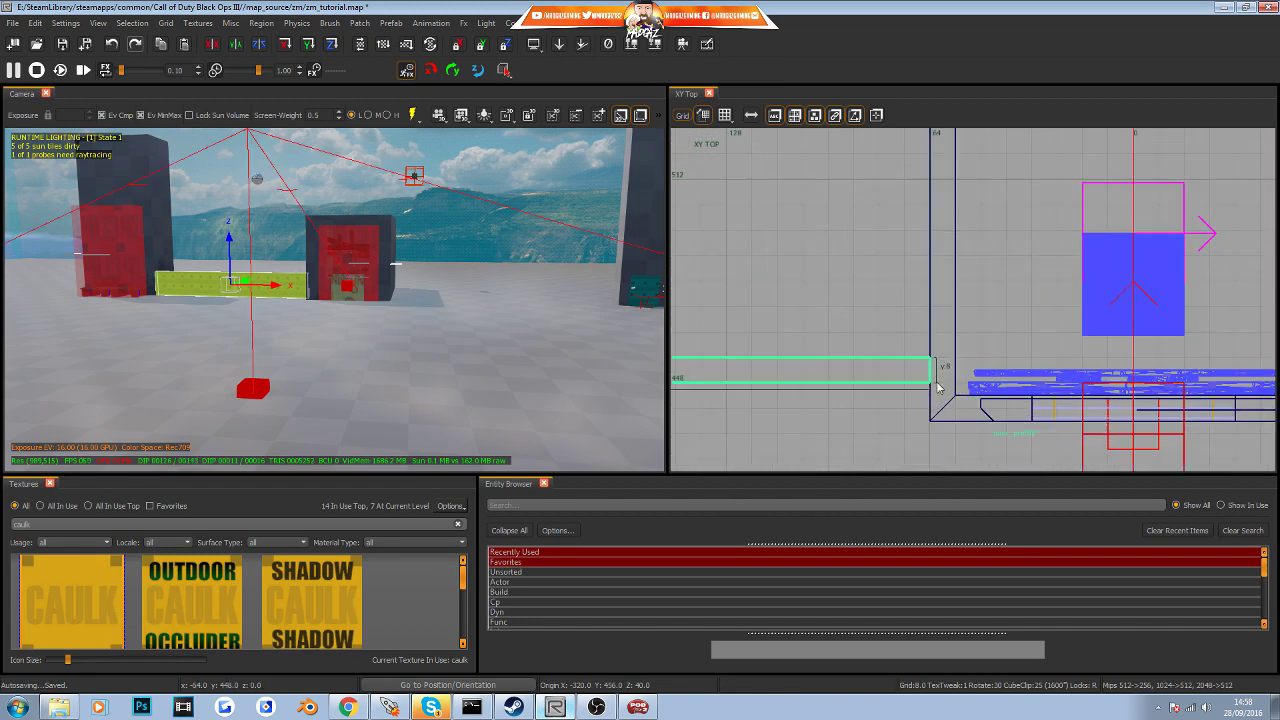
scroll(924, 390, "down", 7)
right_click_drag(437, 378, 370, 340)
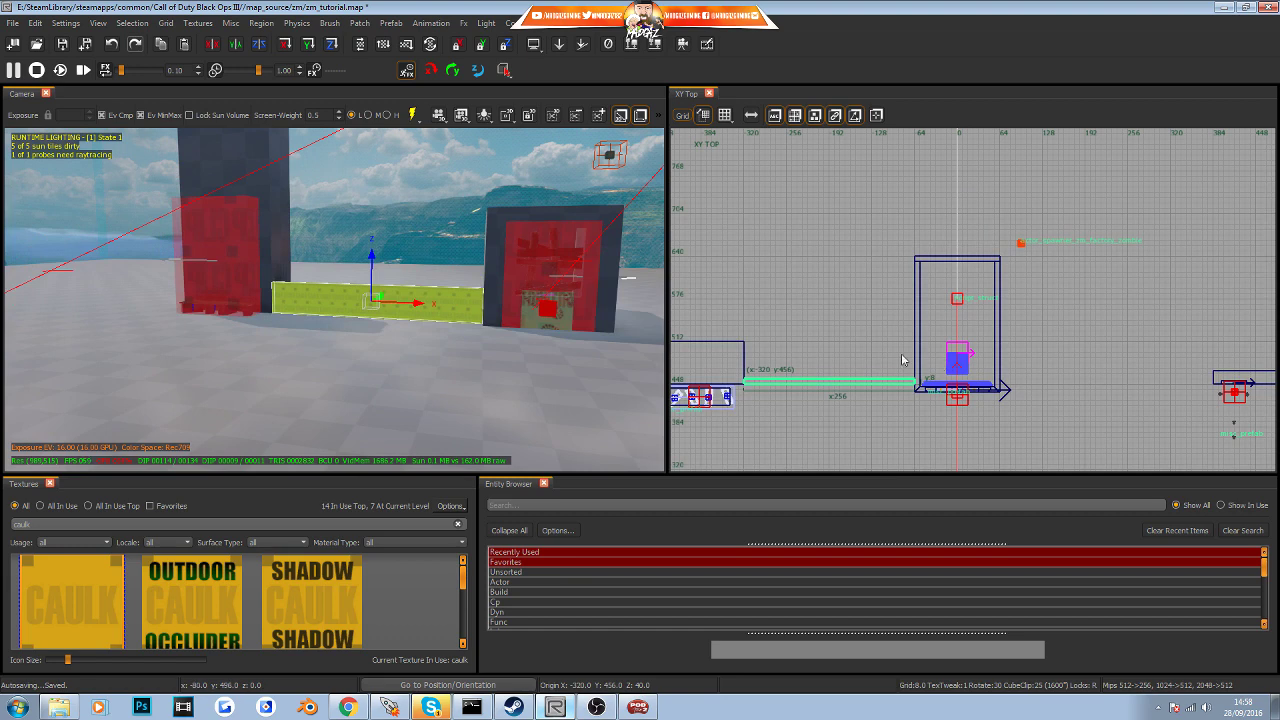
key("ctrl+Tab")
left_click_drag(950, 284, 960, 177)
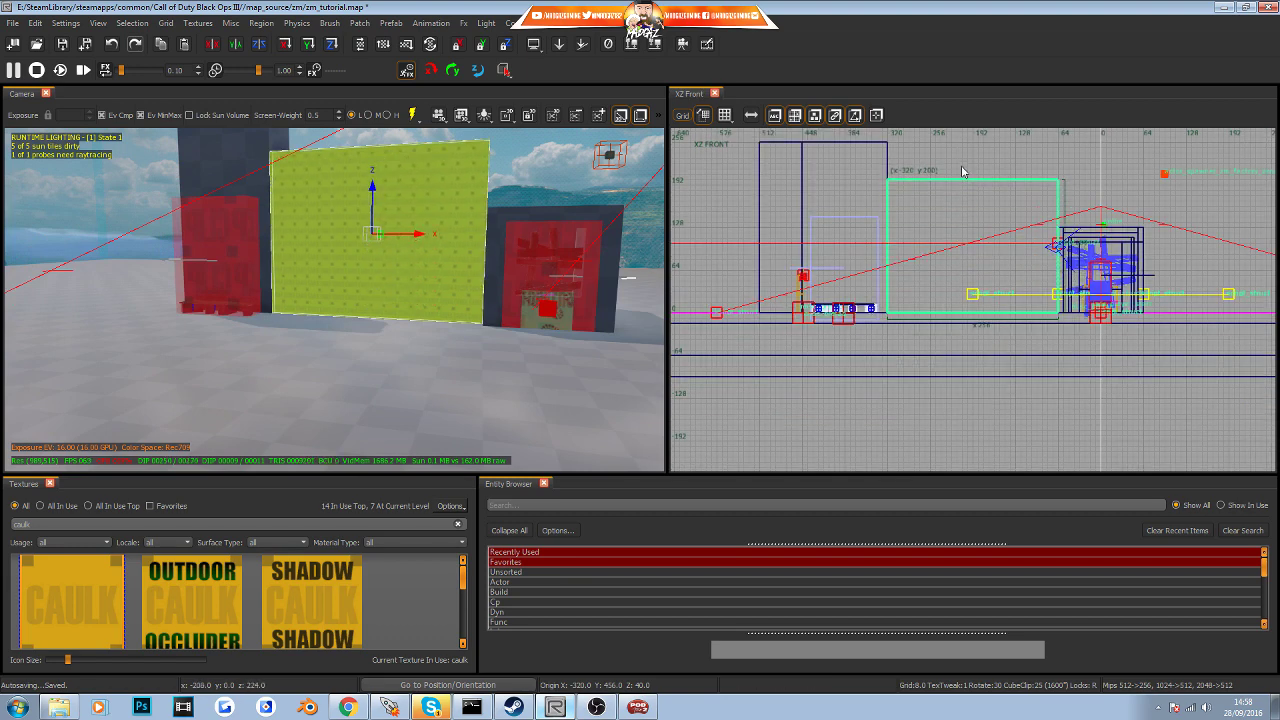
left_click_drag(969, 226, 970, 188)
key("Escape")
Examine the raised caulk wall and its joins with the neighbouring brushes from several camera angles
mouse_move(463, 331)
right_mouse_down()
mouse_move(500, 331)
mouse_move(440, 331)
mouse_move(520, 340)
mouse_move(450, 330)
mouse_move(440, 315)
mouse_move(460, 327)
right_mouse_up()
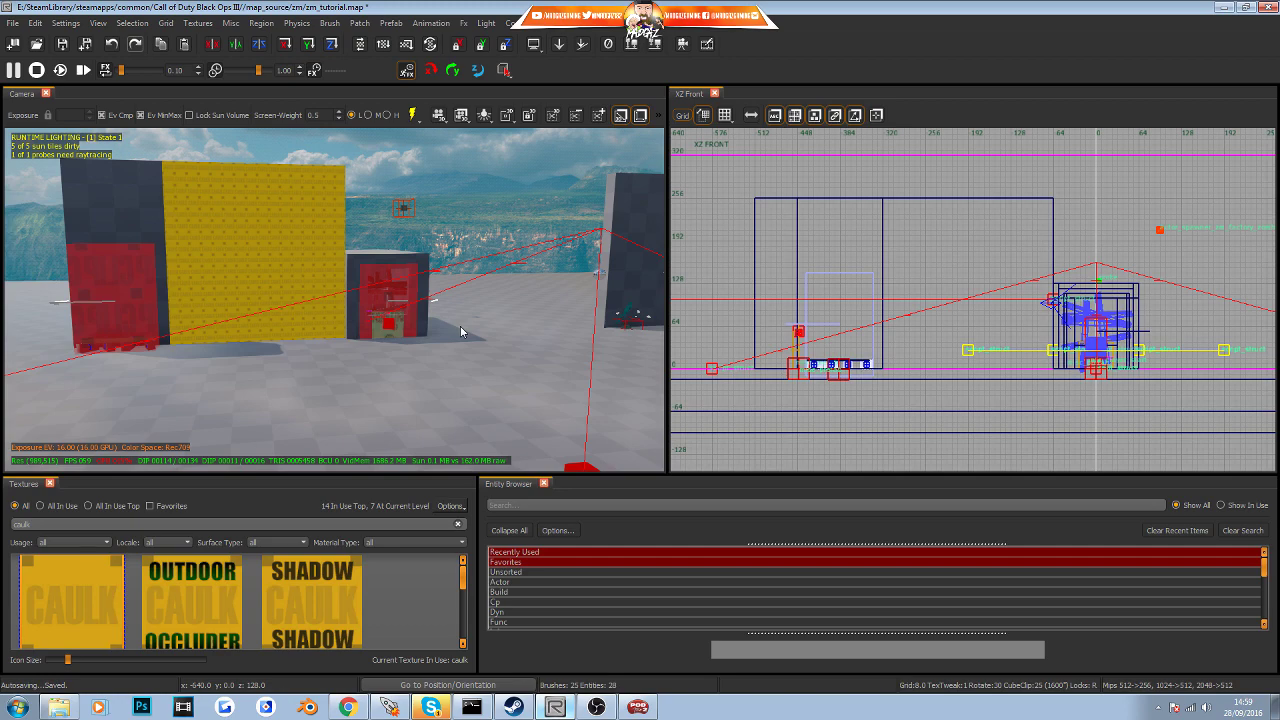
key("g")
right_click_drag(461, 327, 456, 395)
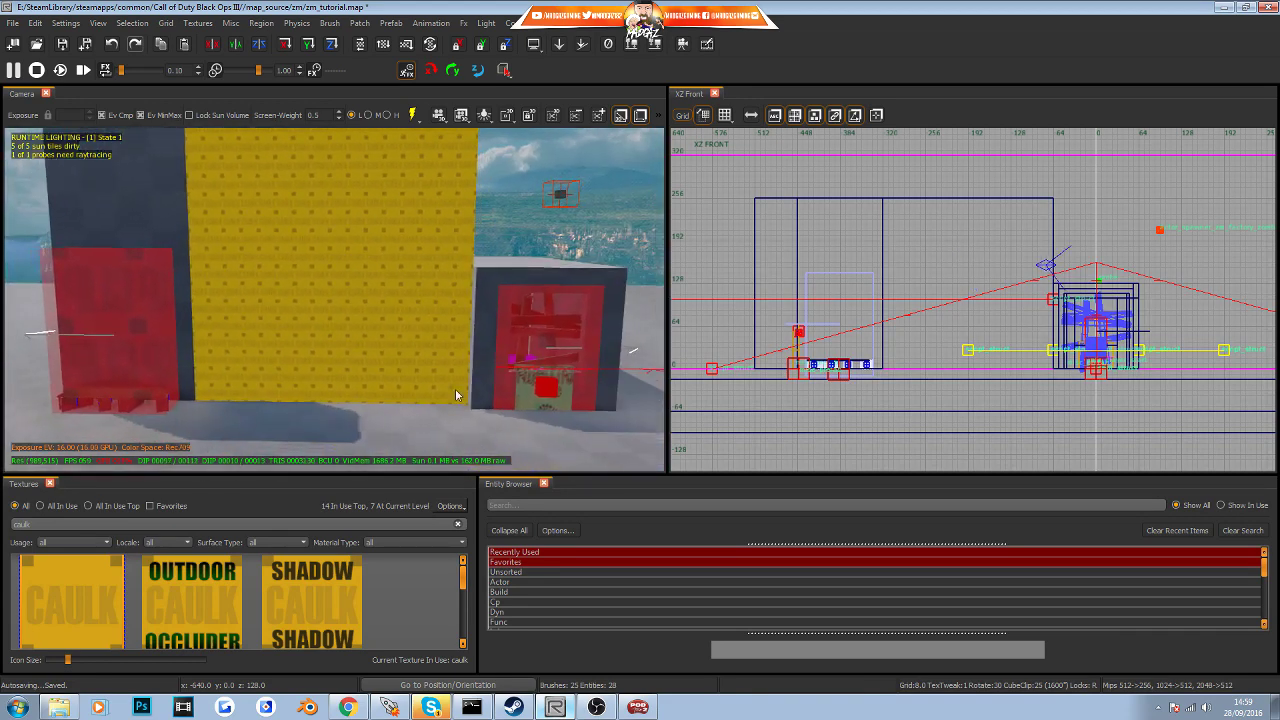
right_click_drag(357, 215, 314, 235)
right_click_drag(476, 270, 440, 258)
right_click_drag(414, 342, 288, 262)
right_click_drag(323, 331, 416, 342)
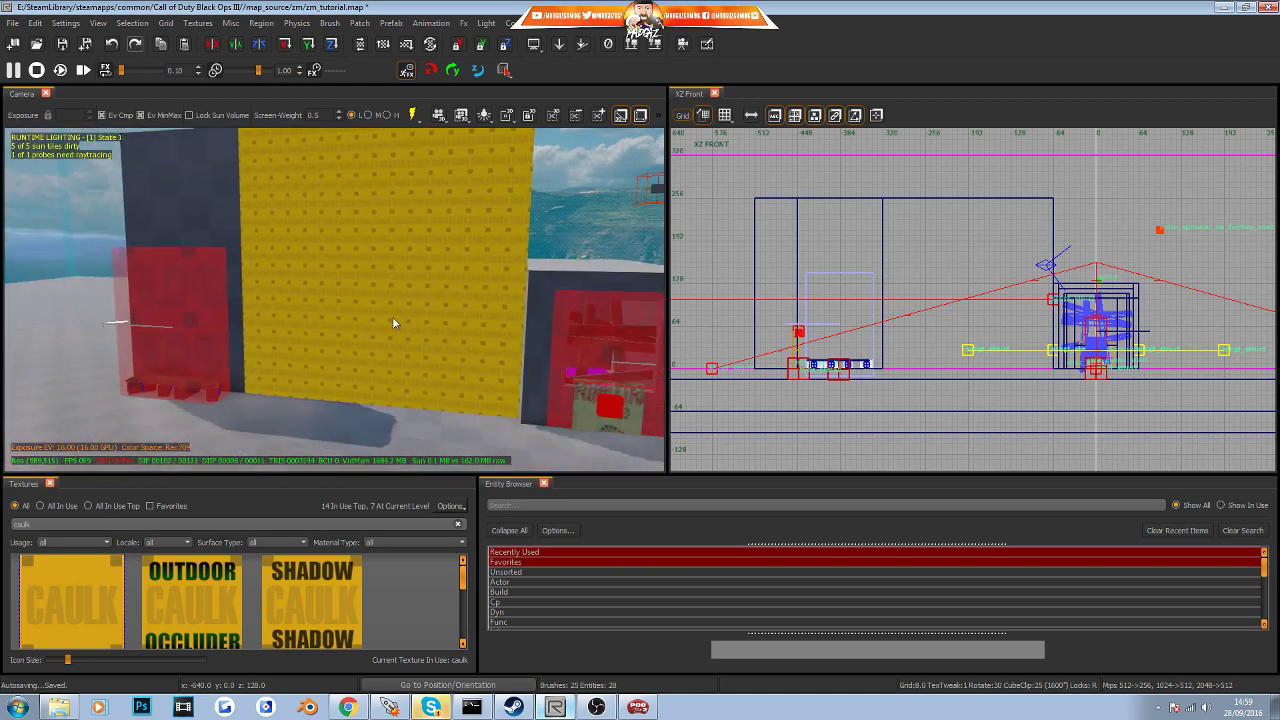
Select the caulk wall, search the textures for BRICK, and apply t7_brick_worn_dirty_red to it
left_click(392, 314, "shift")
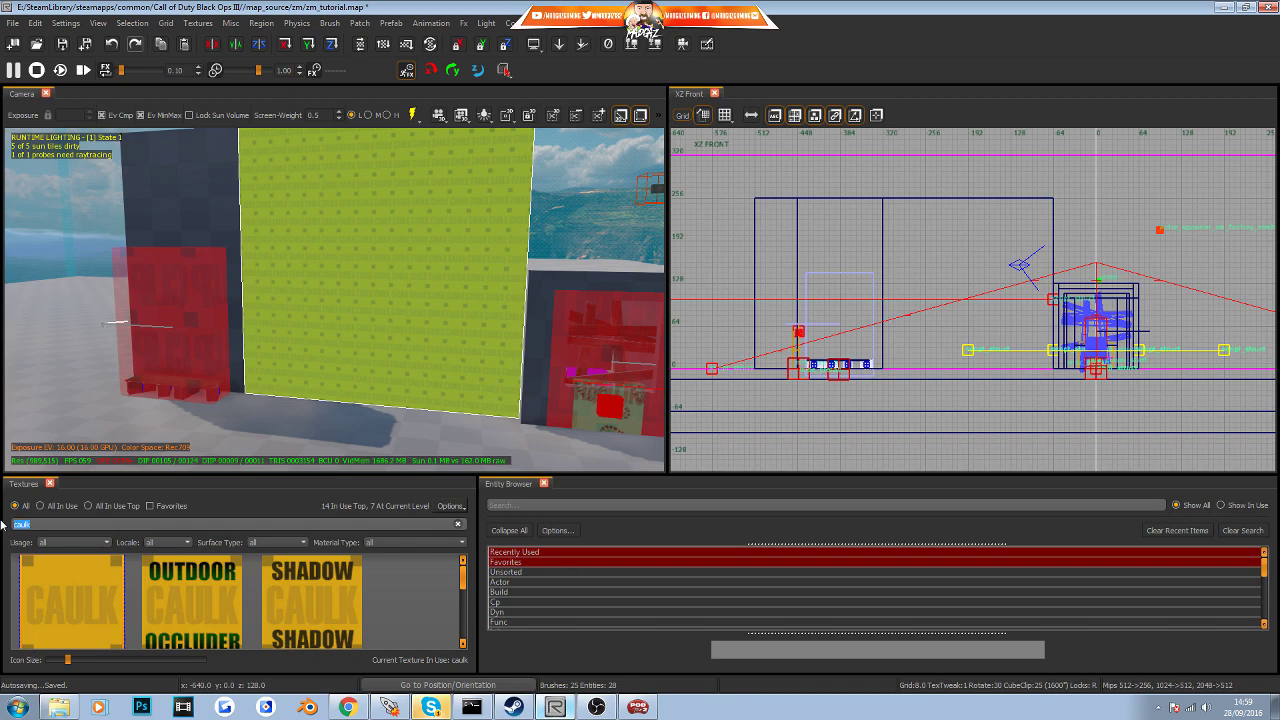
type("BRICK")
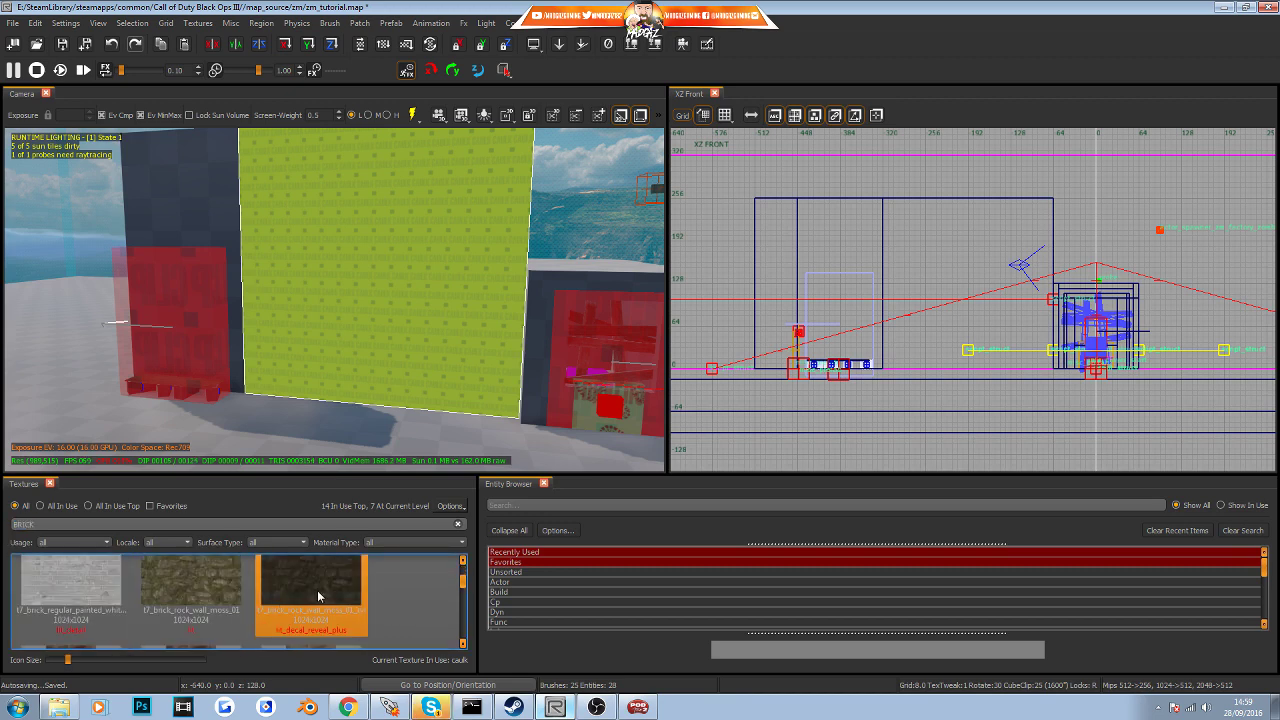
scroll(464, 590, "down", 3)
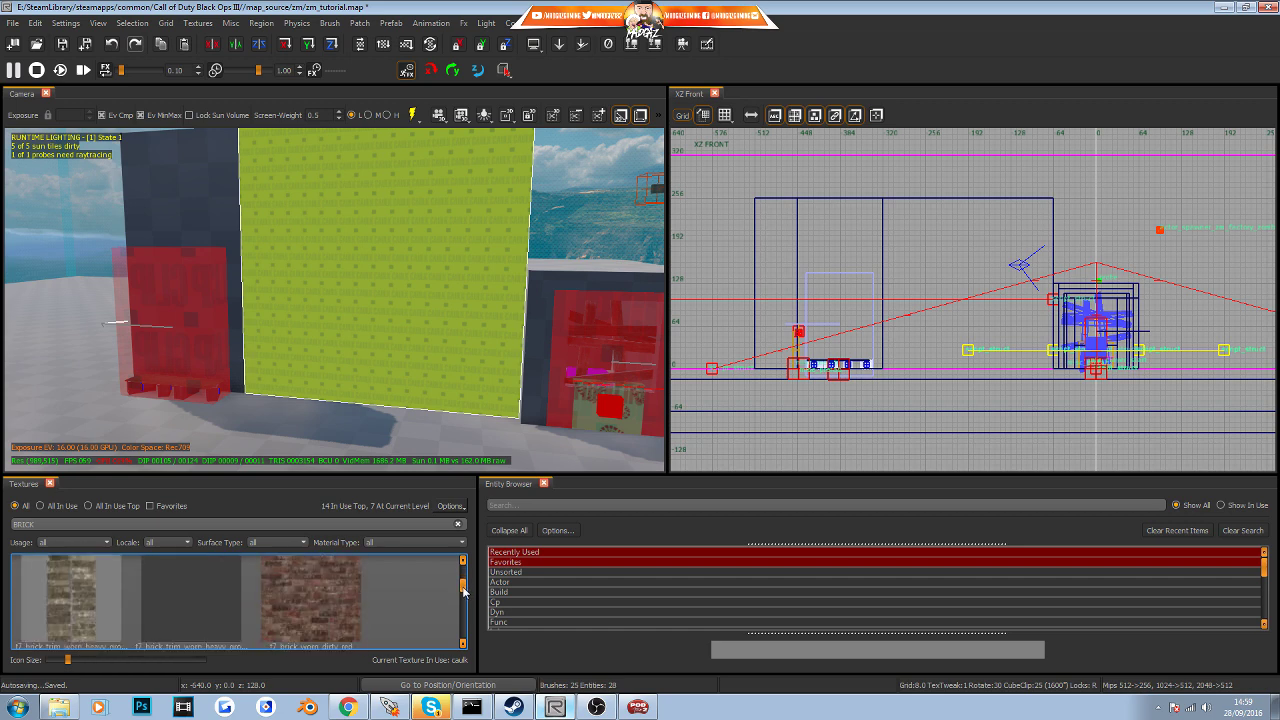
left_click(336, 567)
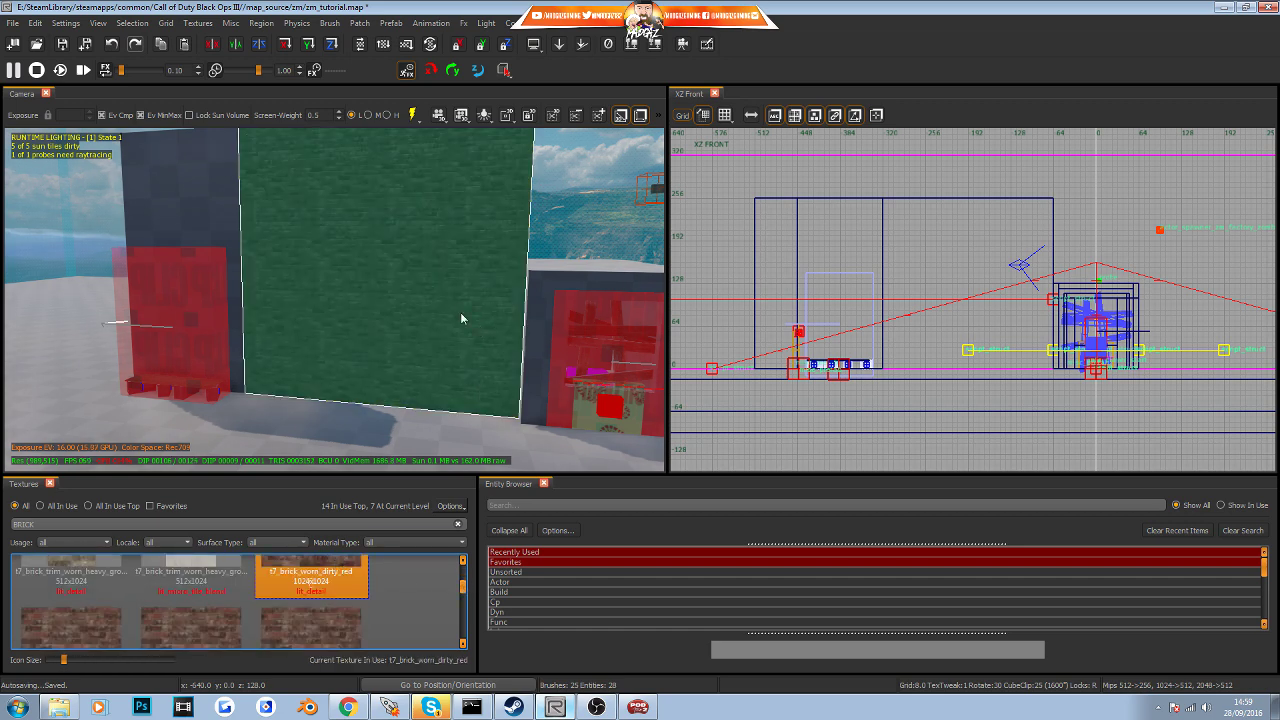
right_click_drag(447, 306, 447, 308)
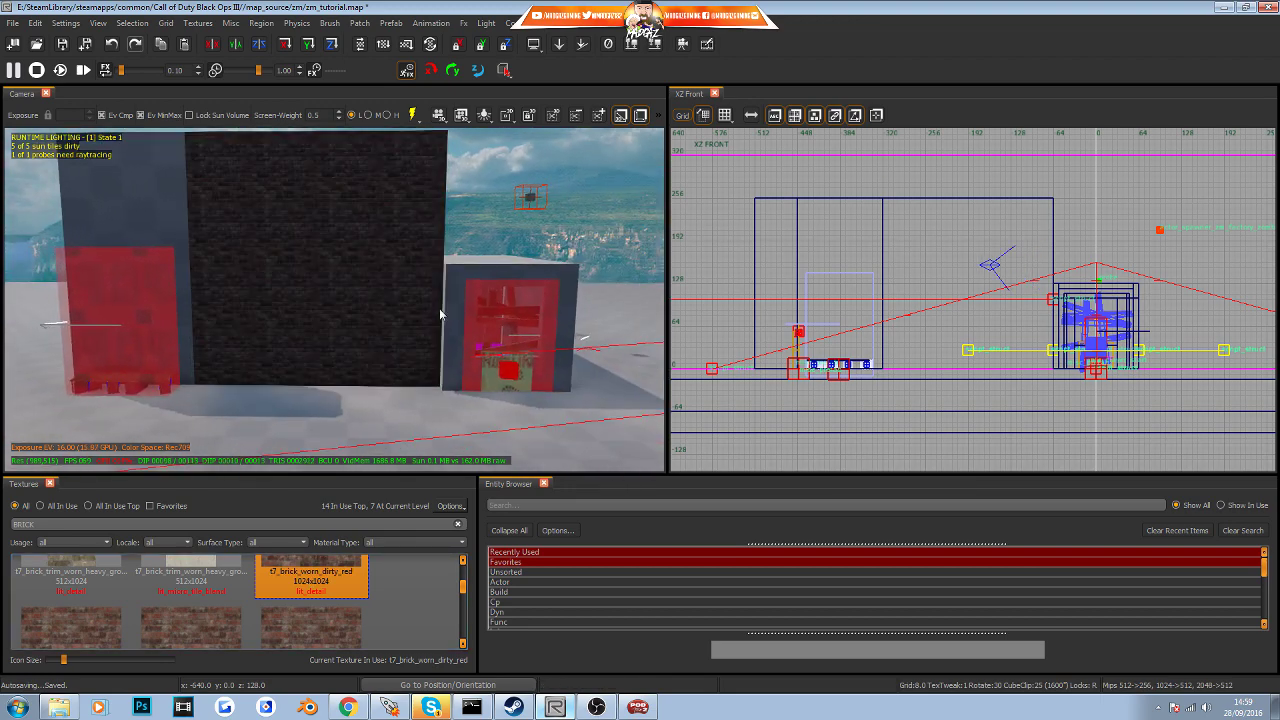
Apply the t7_brick_worn_dirty_red texture to the tall grey brush adjoining the brick wall
right_click_drag(429, 351, 430, 358)
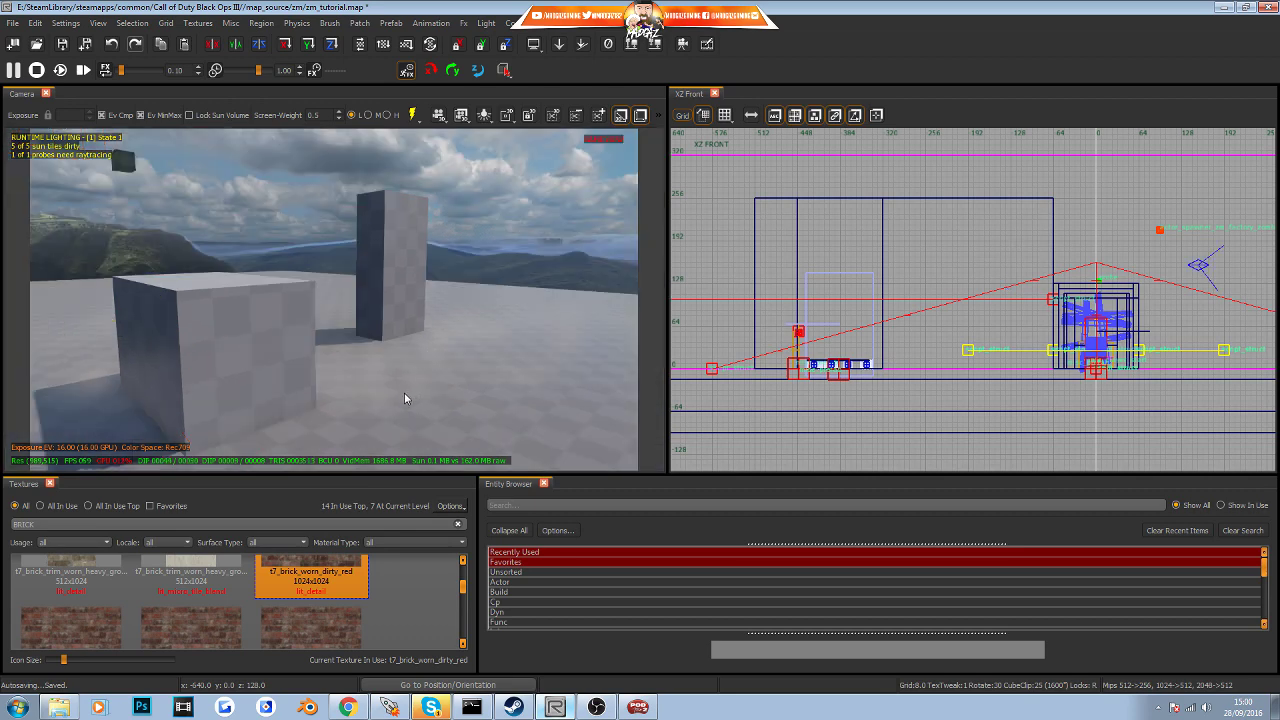
right_click_drag(404, 392, 386, 233)
right_click_drag(398, 312, 358, 325)
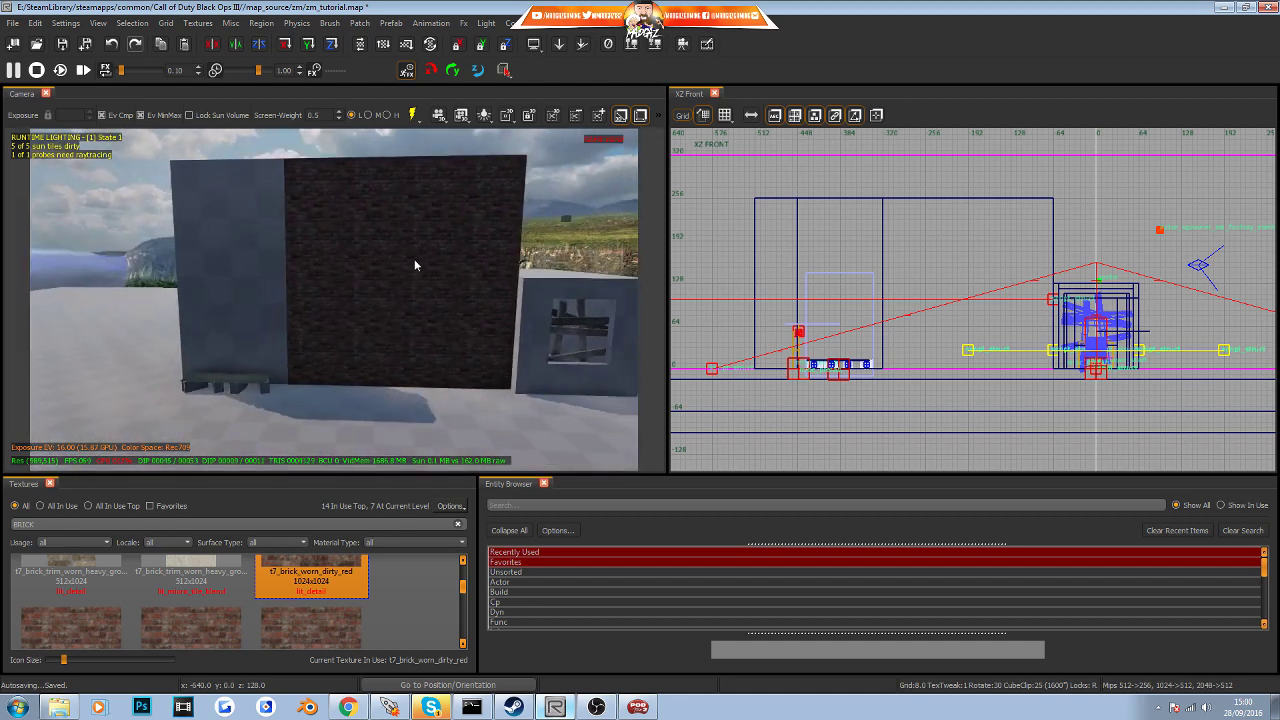
right_click_drag(418, 257, 382, 267)
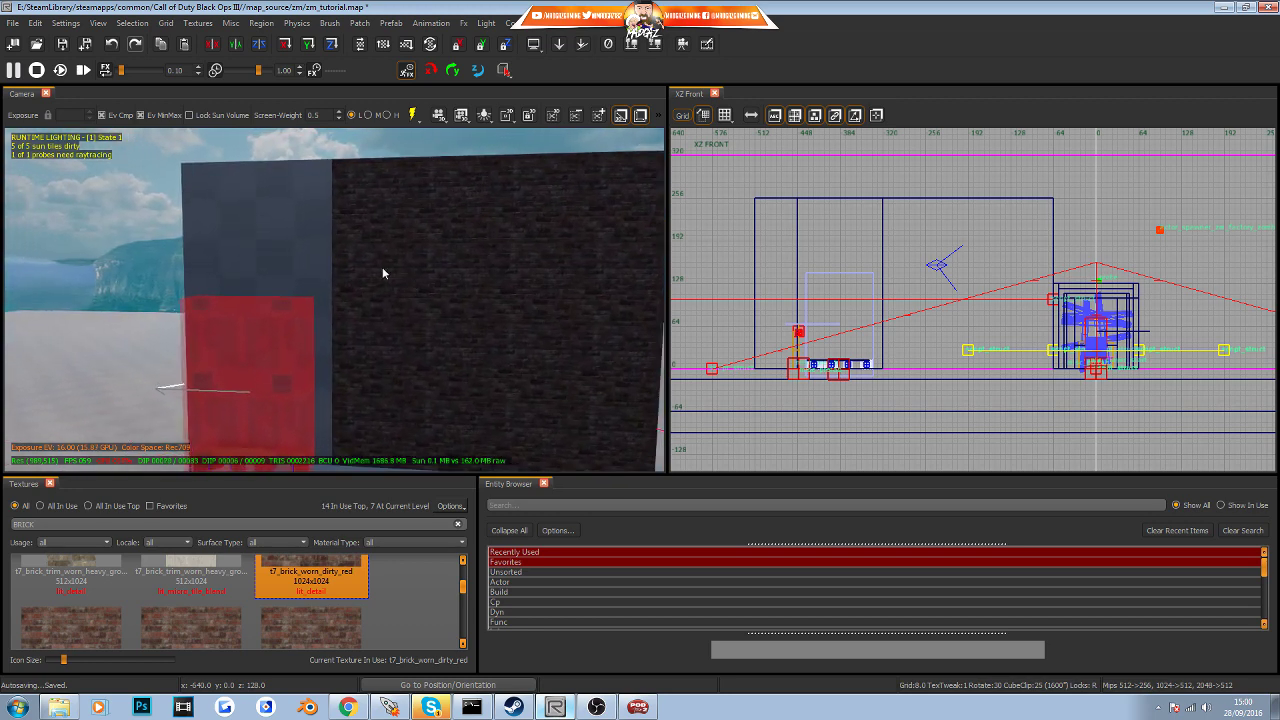
left_click(306, 253, "shift")
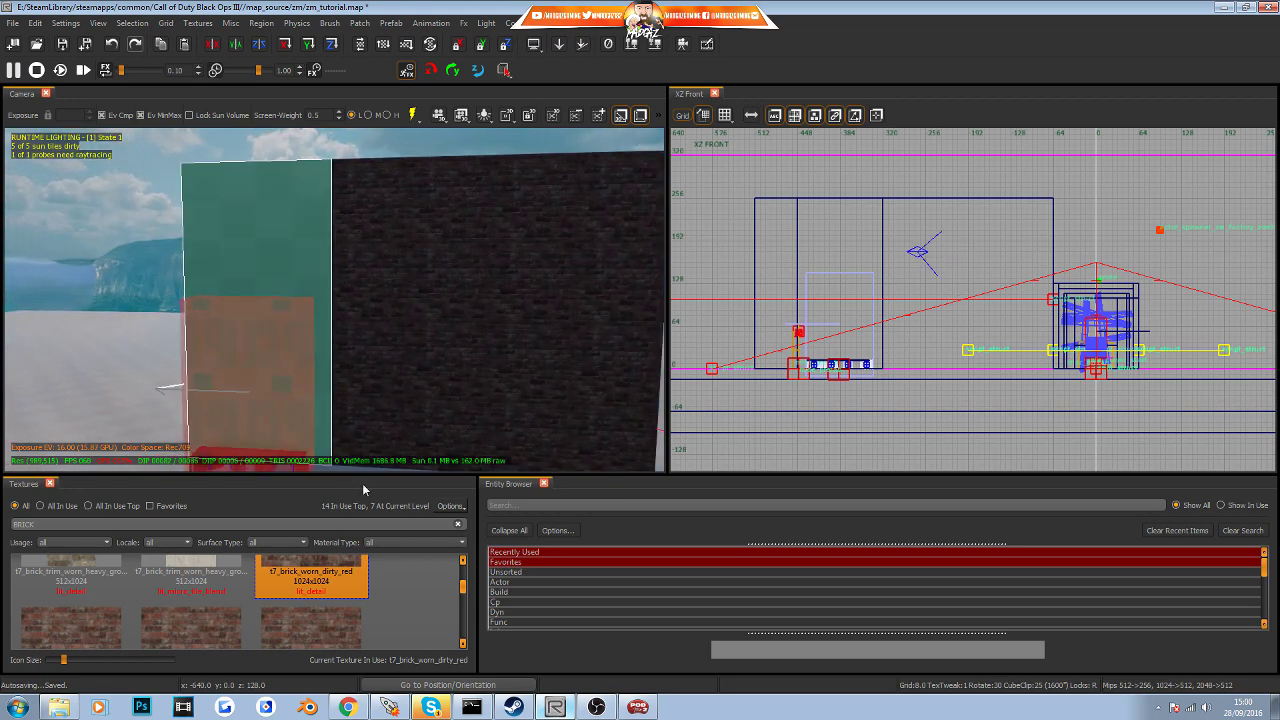
left_click(332, 568)
mouse_move(332, 300)
right_mouse_down()
mouse_move(298, 300)
mouse_move(360, 340)
mouse_move(325, 340)
right_mouse_up()
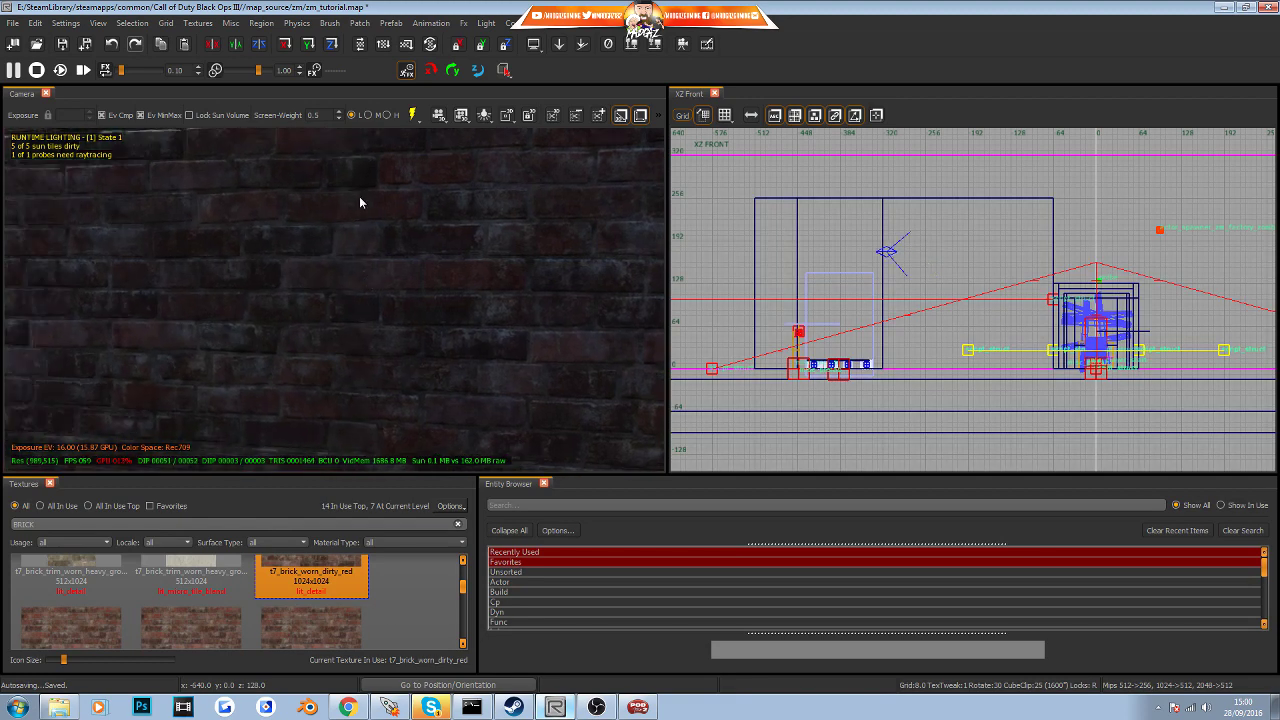
right_click_drag(359, 196, 359, 196)
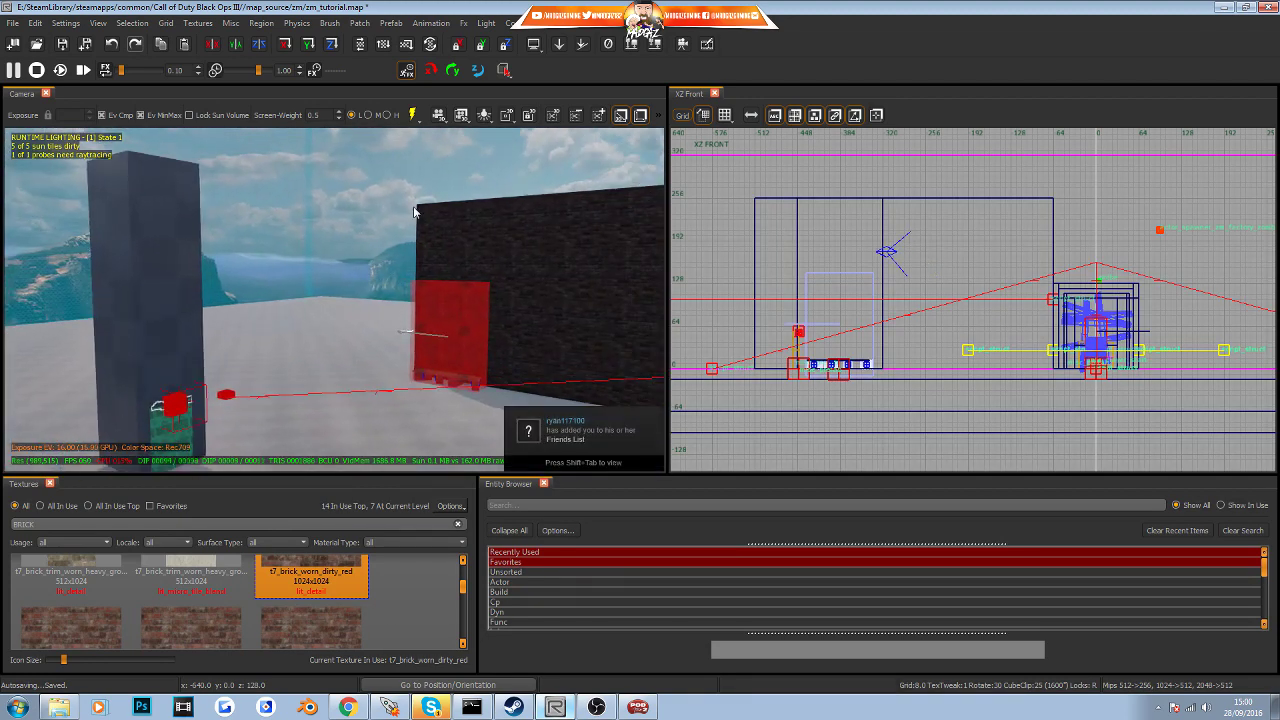
Apply the t7_brick_worn_dirty_red texture to the wide and narrow grey brushes behind the two machines on the end wall
right_click_drag(266, 417, 266, 417)
right_click_drag(473, 305, 451, 392)
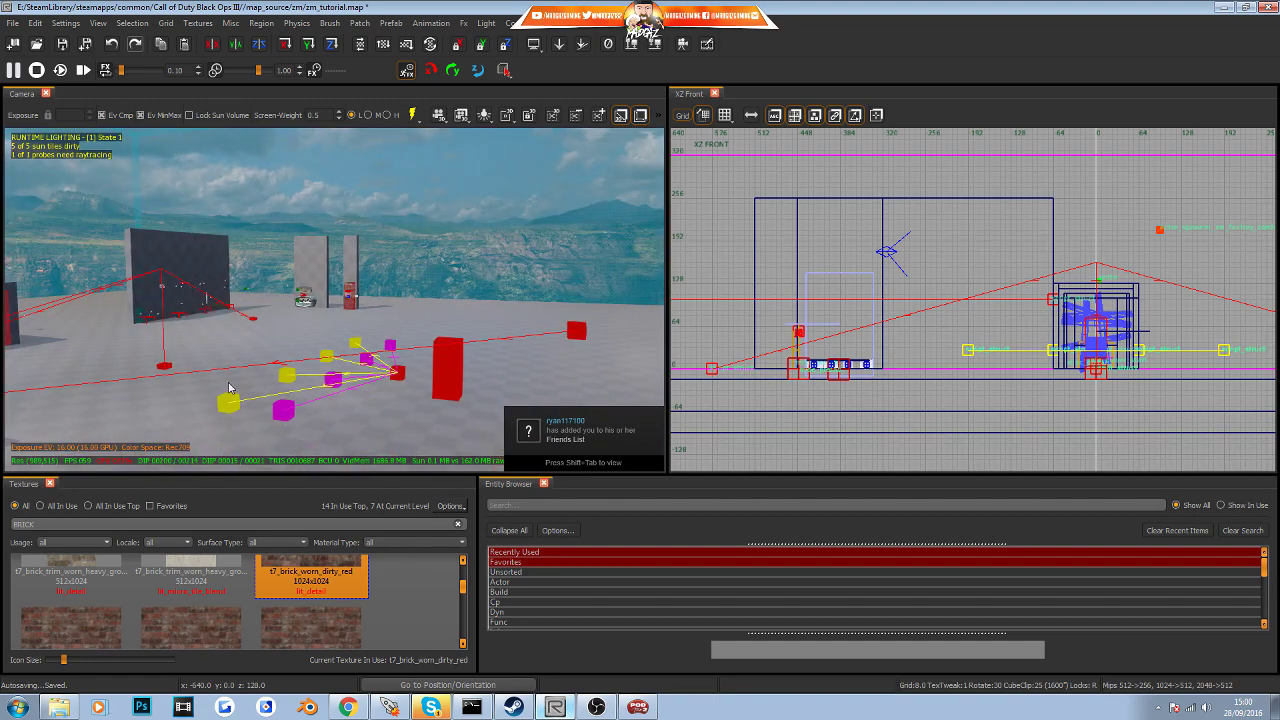
mouse_move(229, 388)
right_mouse_down()
mouse_move(255, 342)
mouse_move(304, 368)
right_mouse_up()
right_click_drag(334, 300, 388, 257)
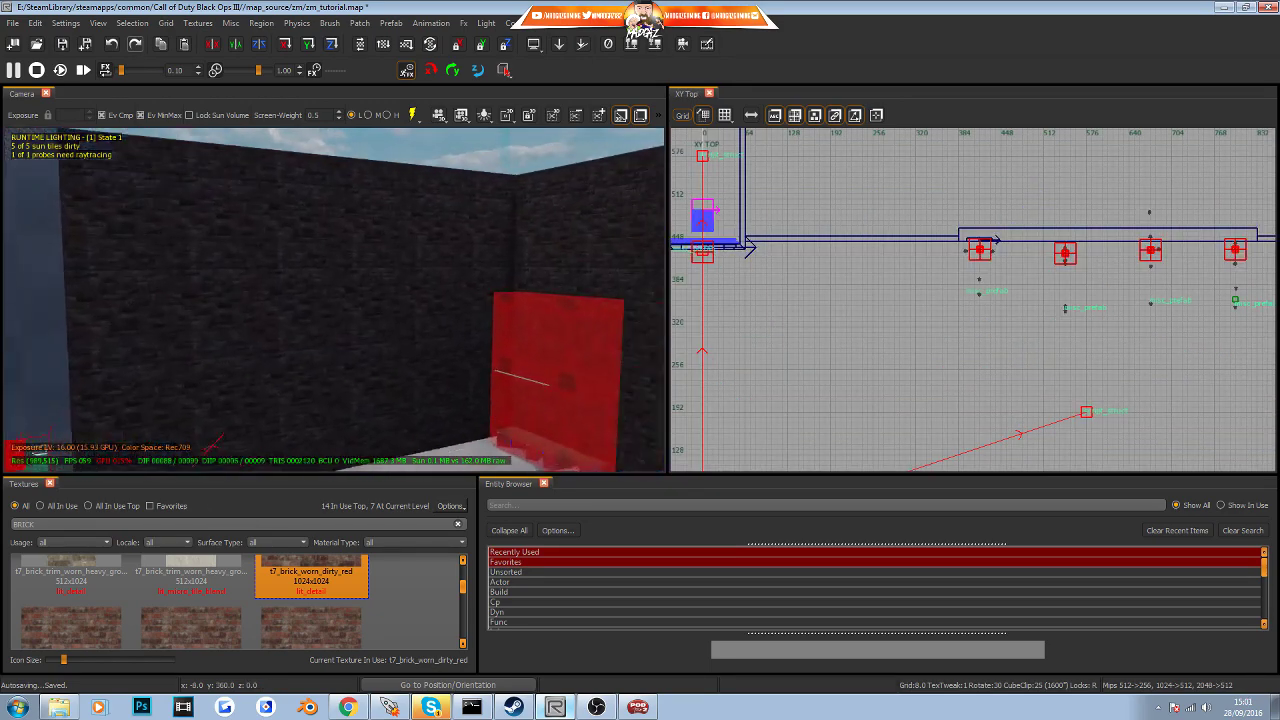
right_click(469, 362)
left_click(462, 361)
left_click(433, 349, "shift")
left_click(556, 269, "shift")
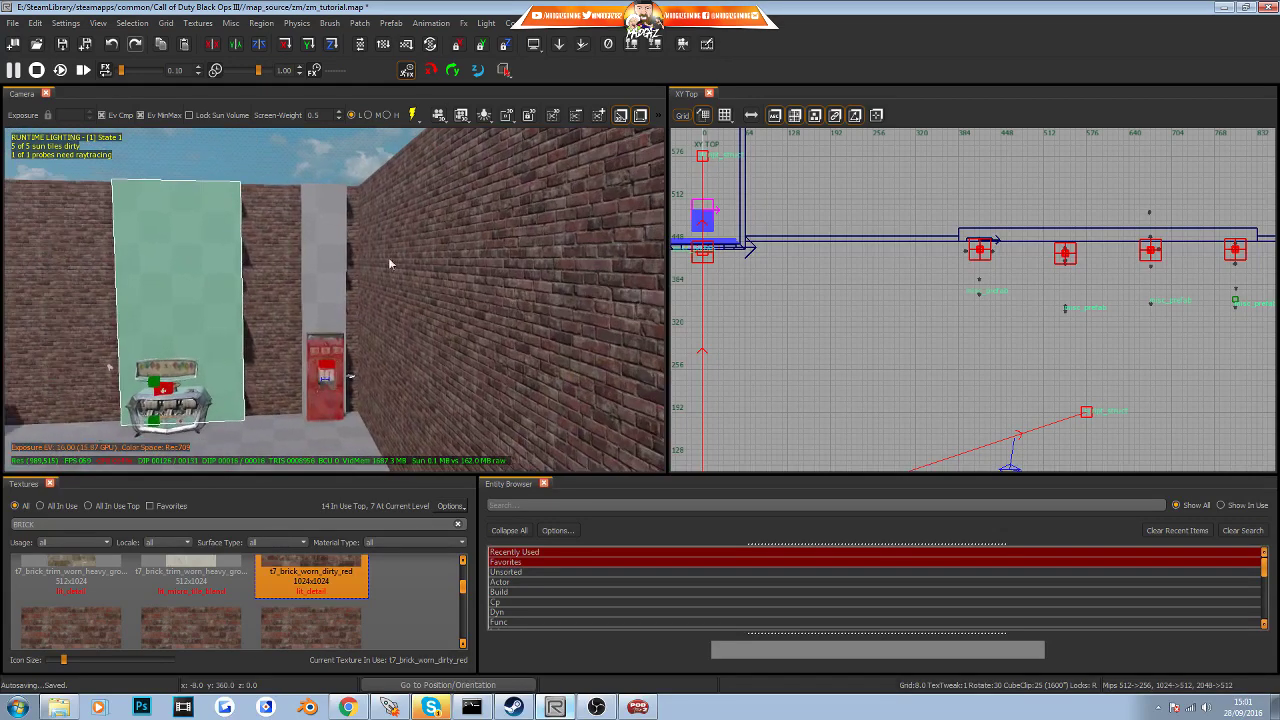
left_click(337, 257, "shift")
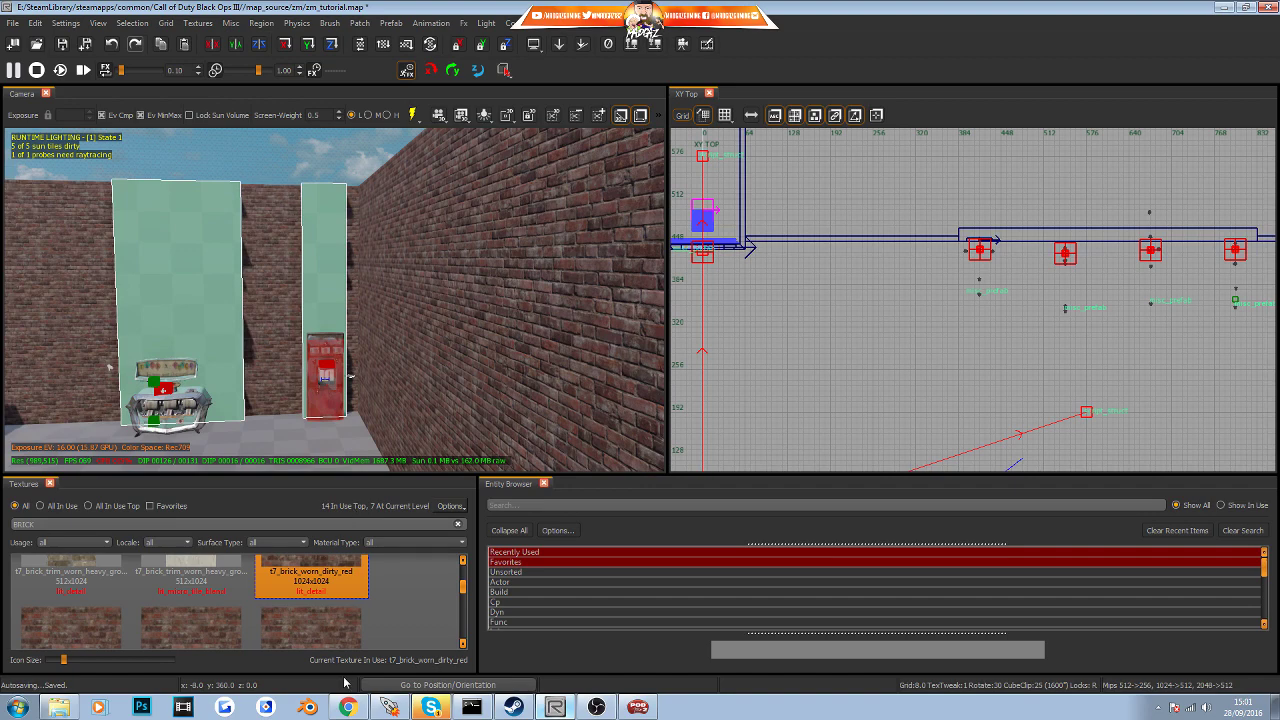
left_click(337, 570)
Apply t7_brick_worn_dirty_red to the grey brush sections still untextured beside the brick walls
right_click_drag(357, 405, 250, 380)
left_click(360, 377, "shift")
left_click(329, 562)
right_click_drag(120, 340, 462, 434)
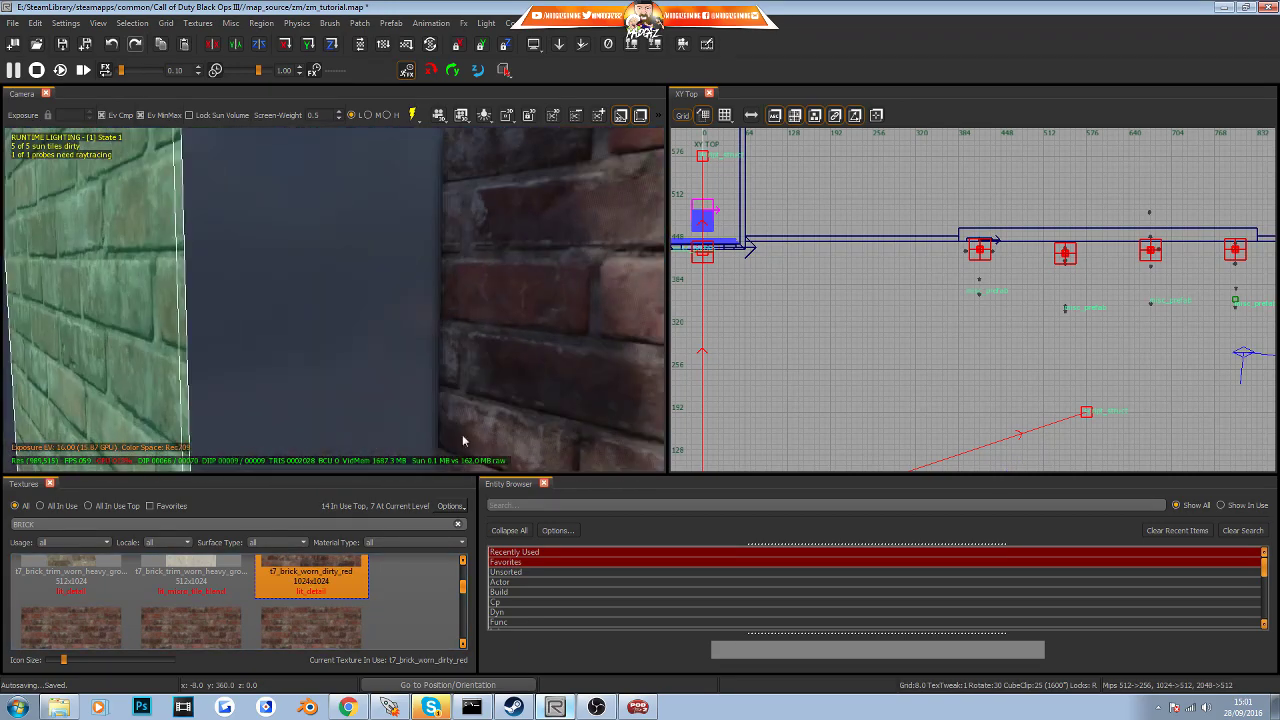
left_click(361, 406, "shift")
left_click(352, 569)
Texture the narrow grey corner brush behind the green machine with t7_brick_worn_dirty_red, and clear the selection
right_click_drag(354, 430, 250, 390)
right_click_drag(150, 380, 409, 427)
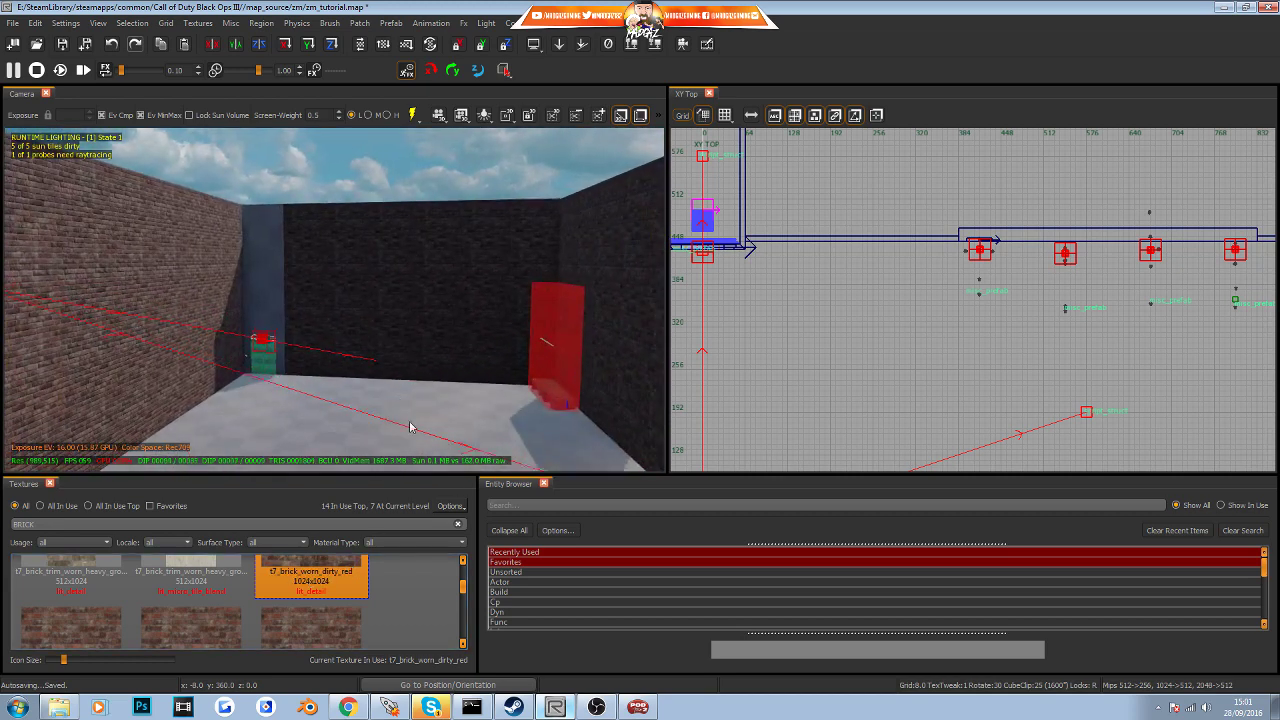
left_click(252, 266, "shift")
left_click(311, 570)
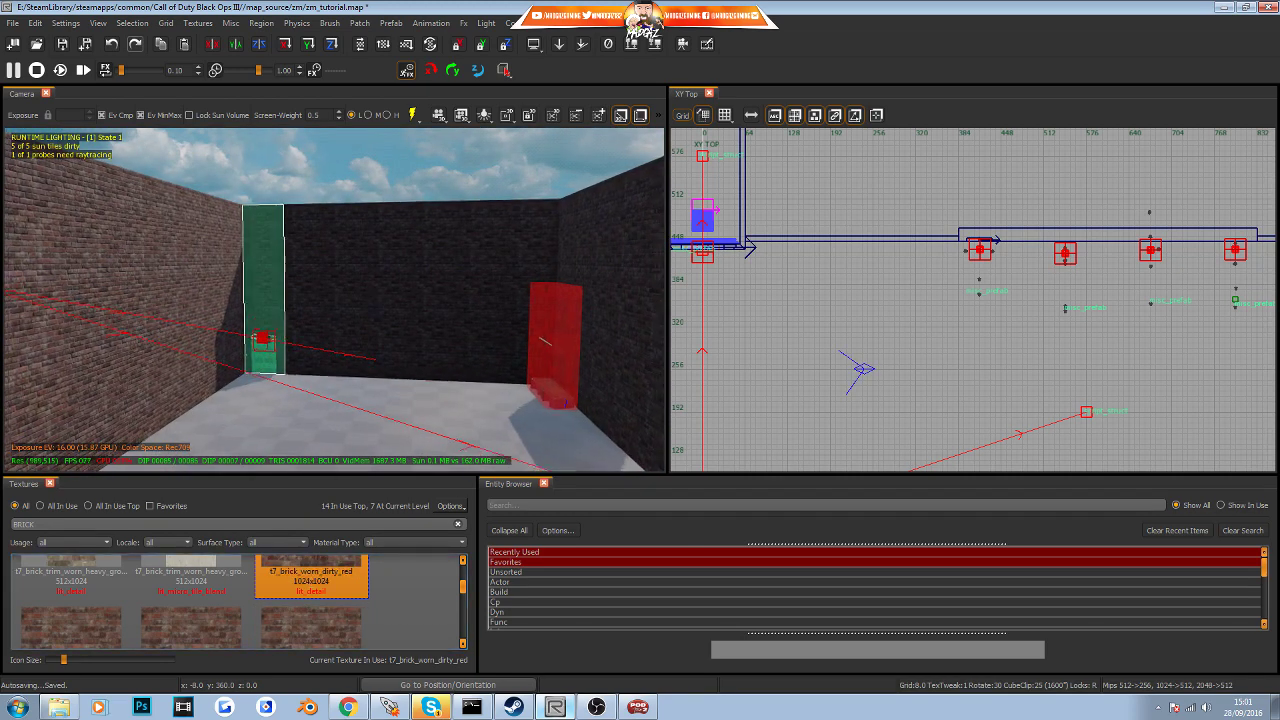
right_click_drag(330, 330, 194, 249)
key("Escape")
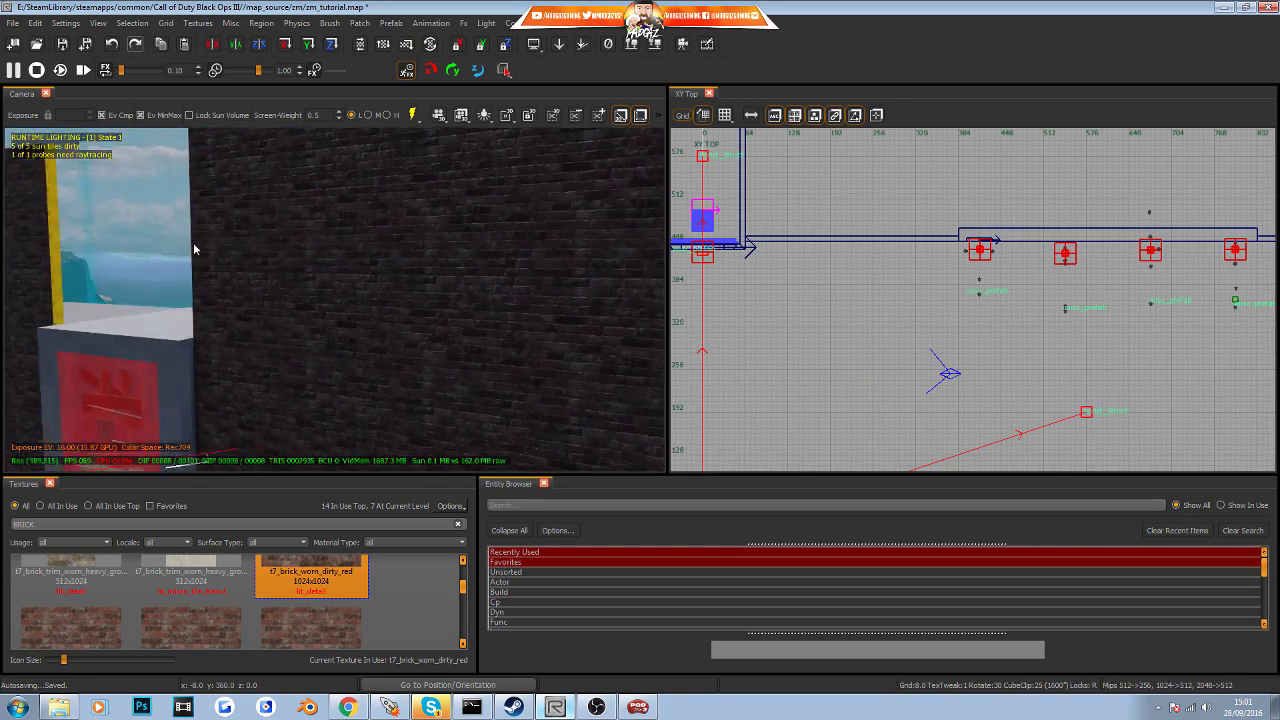
In the XY top view, draw a 128 by 8 unit brick brush, 256 units high, across the wall gap at the barricade
right_click_drag(218, 300, 257, 356)
scroll(697, 288, "down", 3)
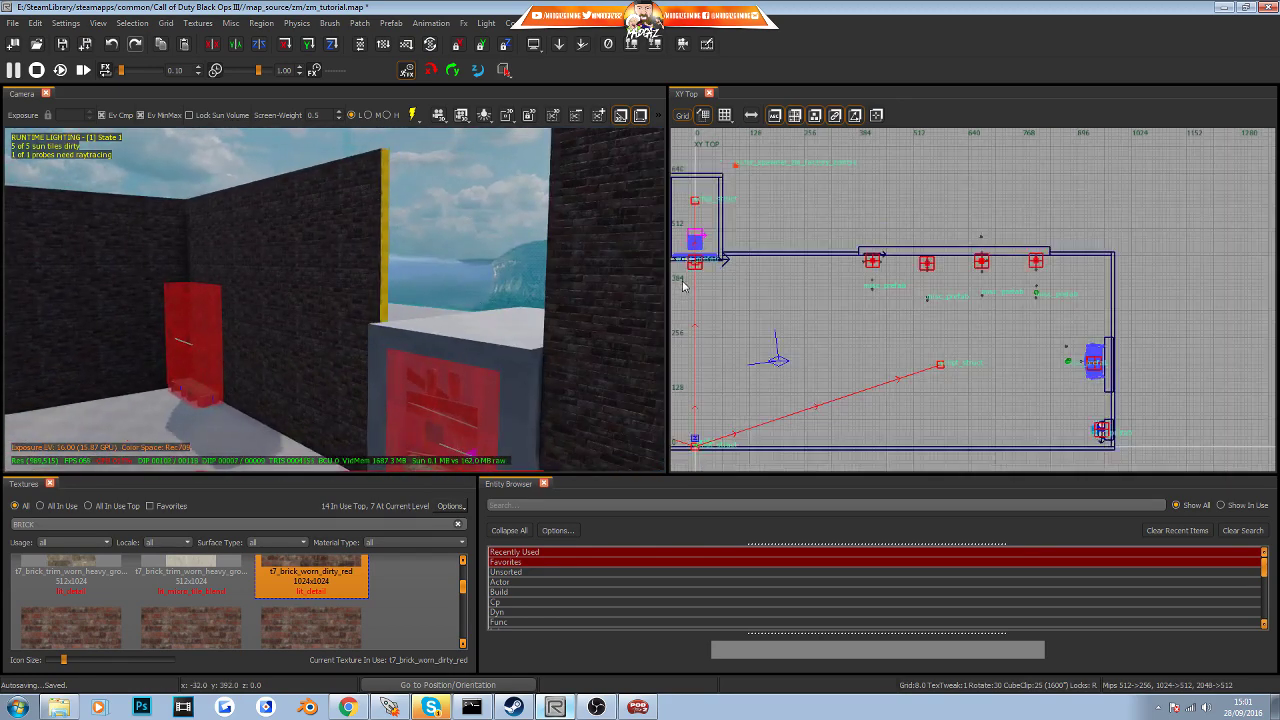
scroll(844, 315, "up", 5)
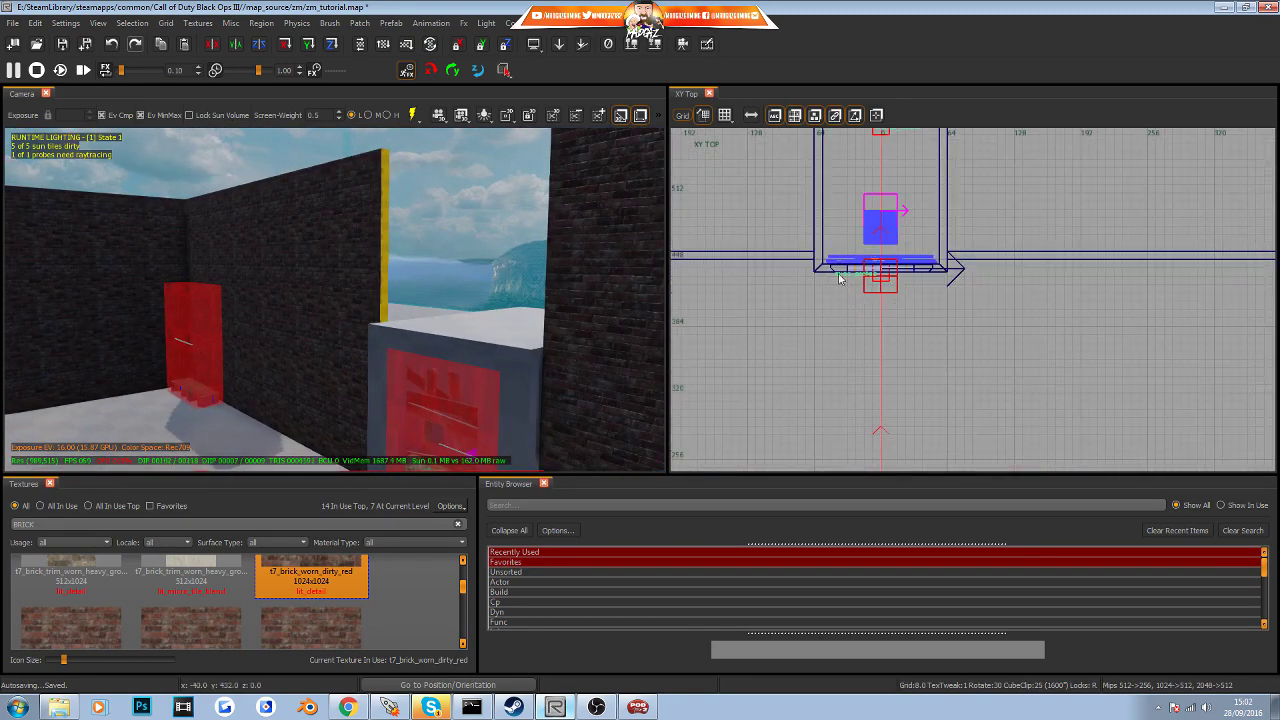
left_click(290, 268, "shift")
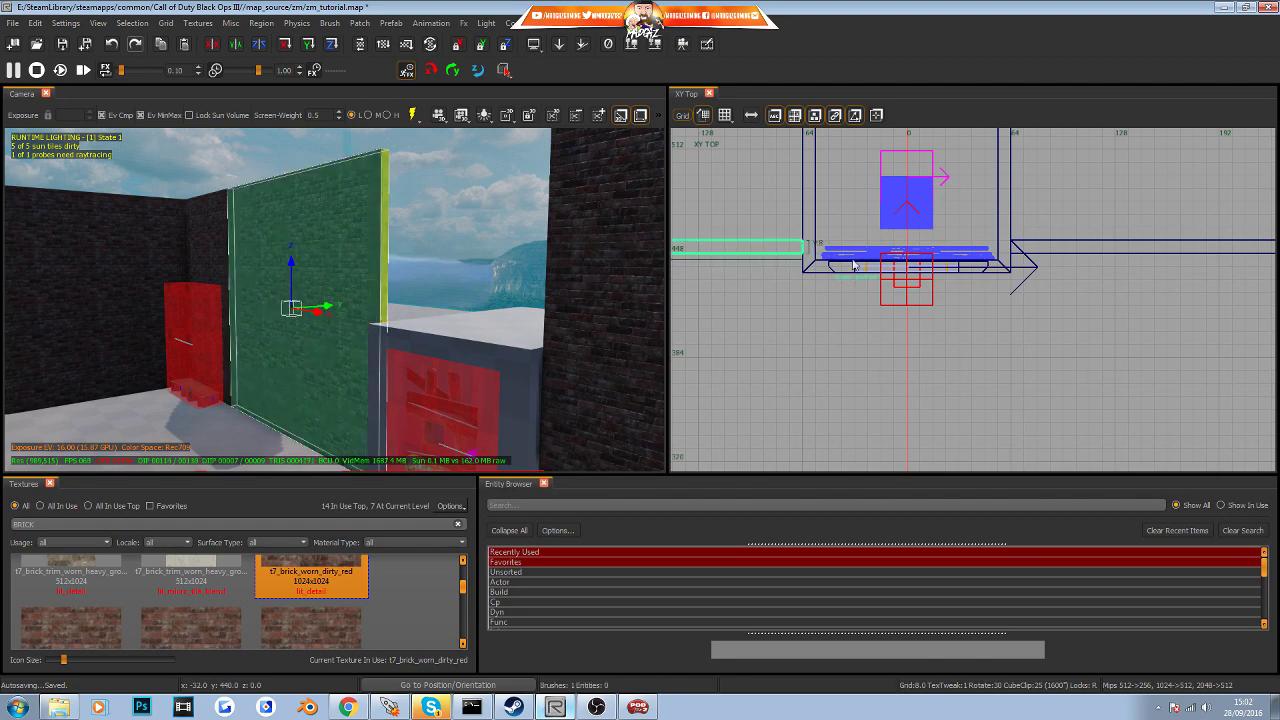
left_click(566, 282, "shift")
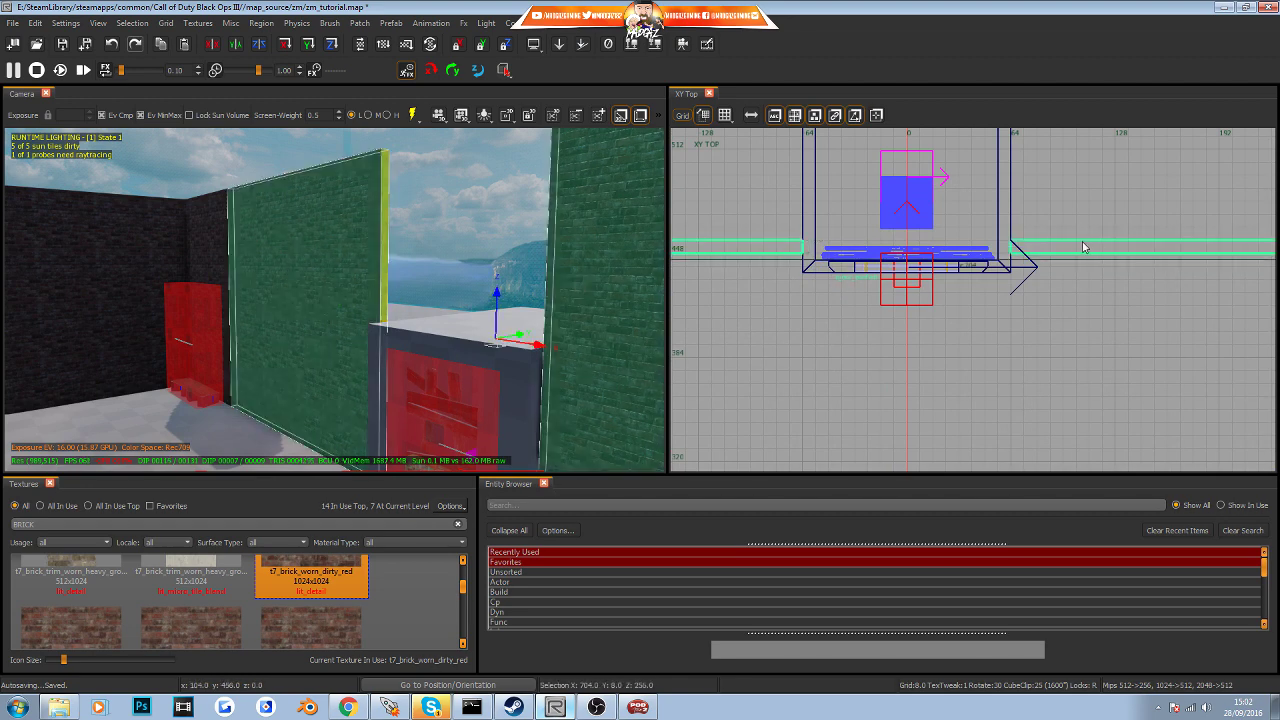
left_click(318, 271, "shift")
left_click(582, 268, "shift")
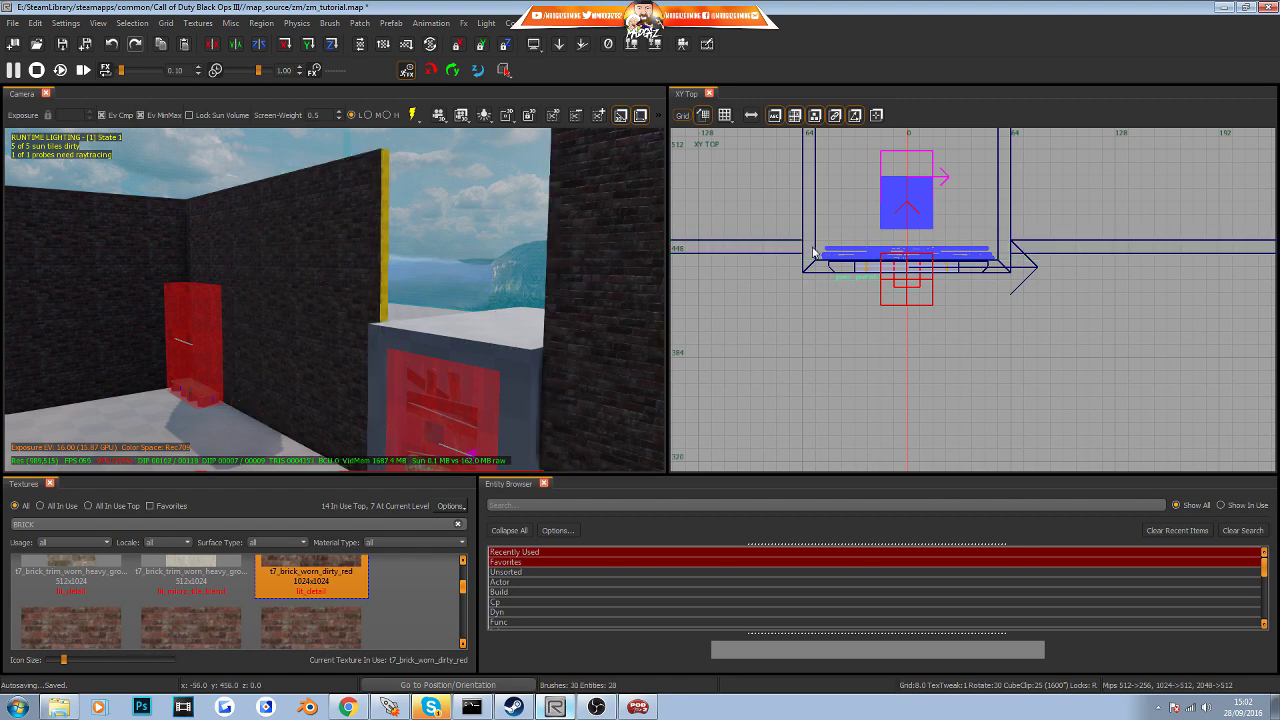
left_click_drag(802, 245, 1010, 256)
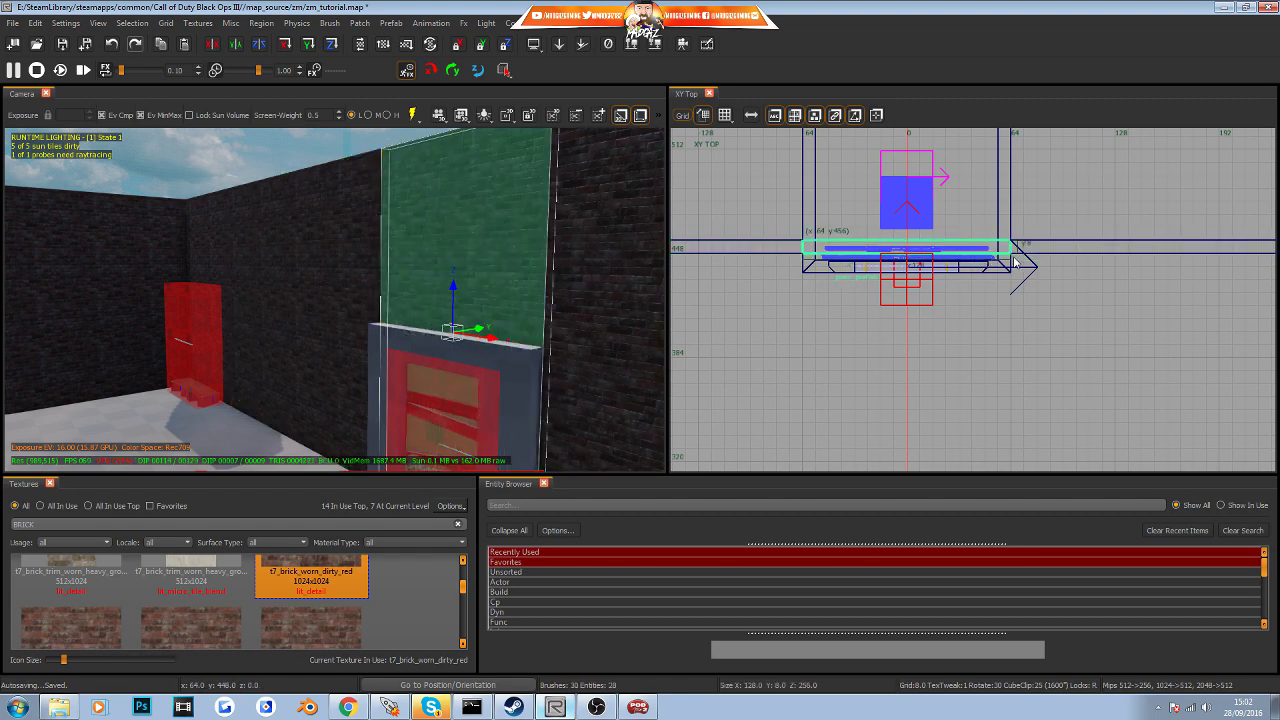
In the XZ front view, raise the new brush's bottom edge so it is 128 units high above the barricade, and deselect it
right_click_drag(517, 392, 517, 392)
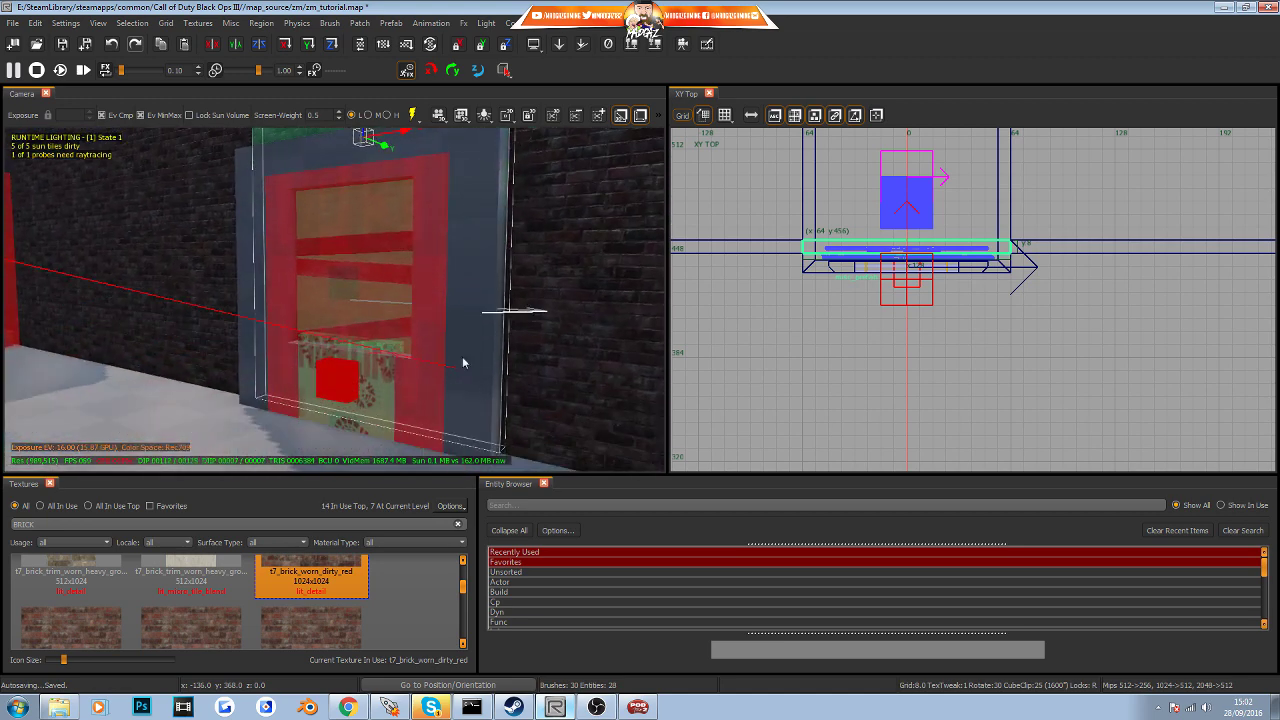
right_click_drag(416, 355, 416, 355)
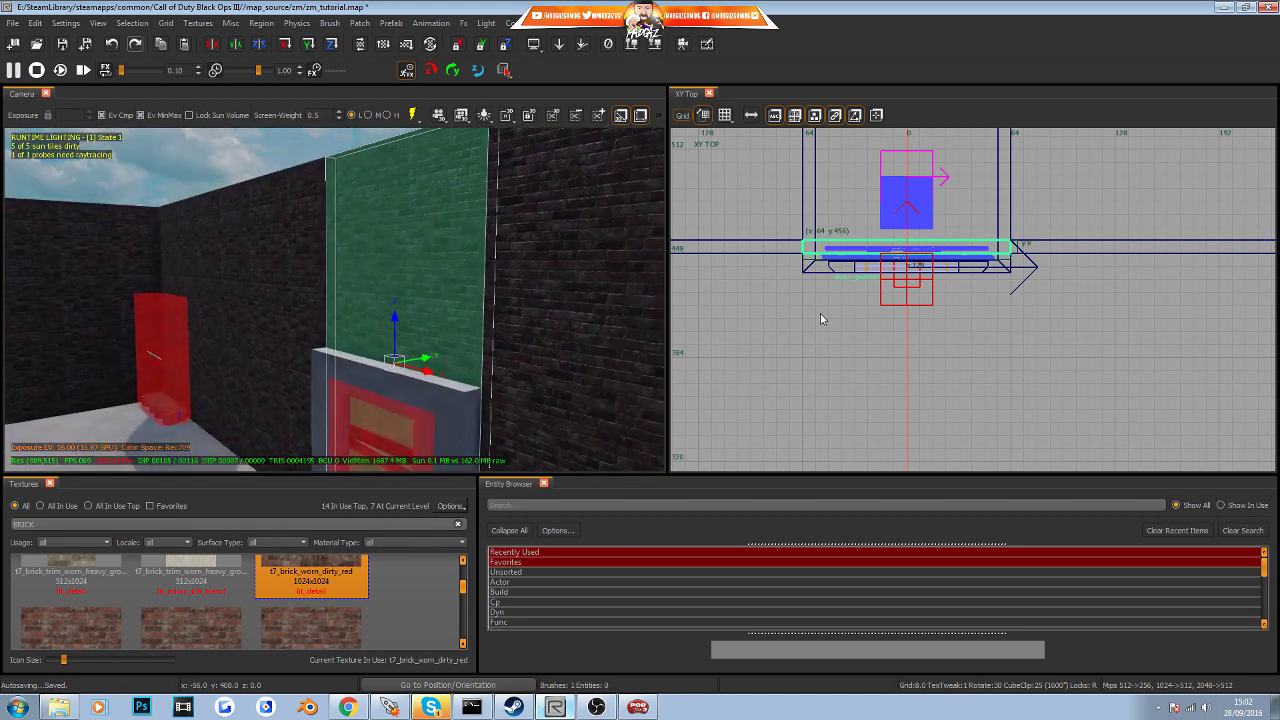
key("ctrl+Tab")
scroll(975, 346, "down", 4)
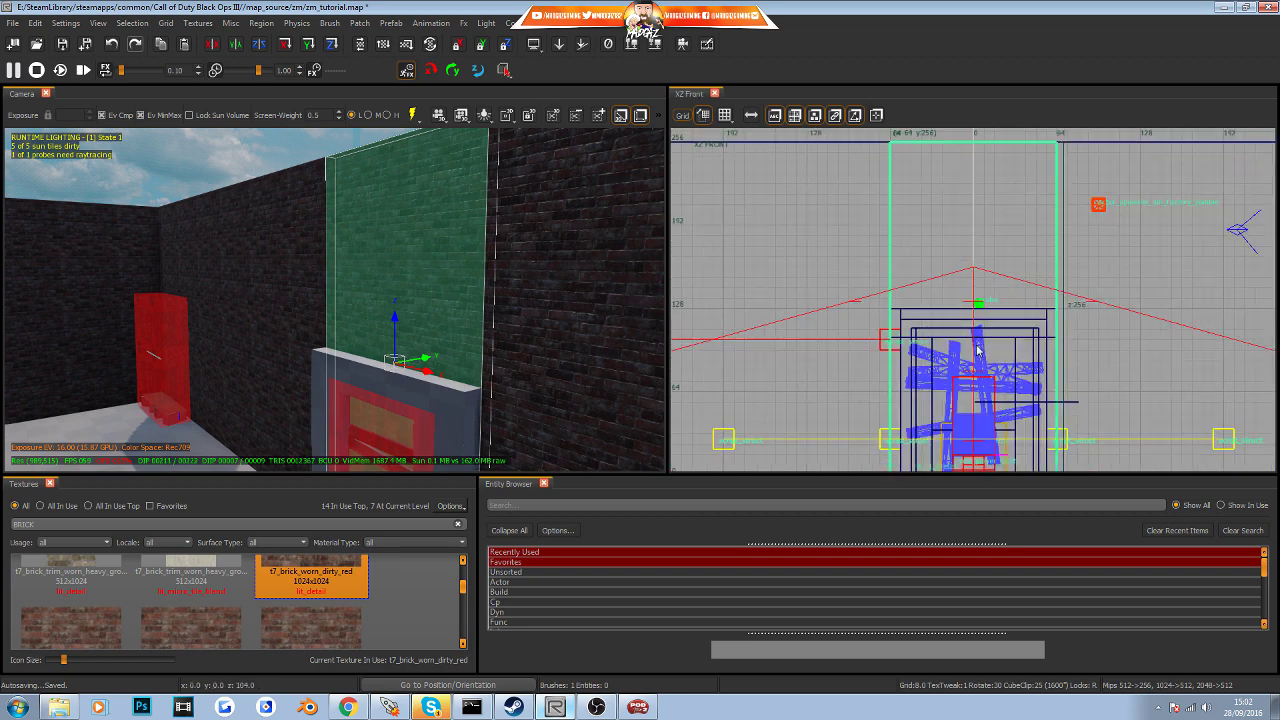
left_click_drag(971, 445, 982, 356)
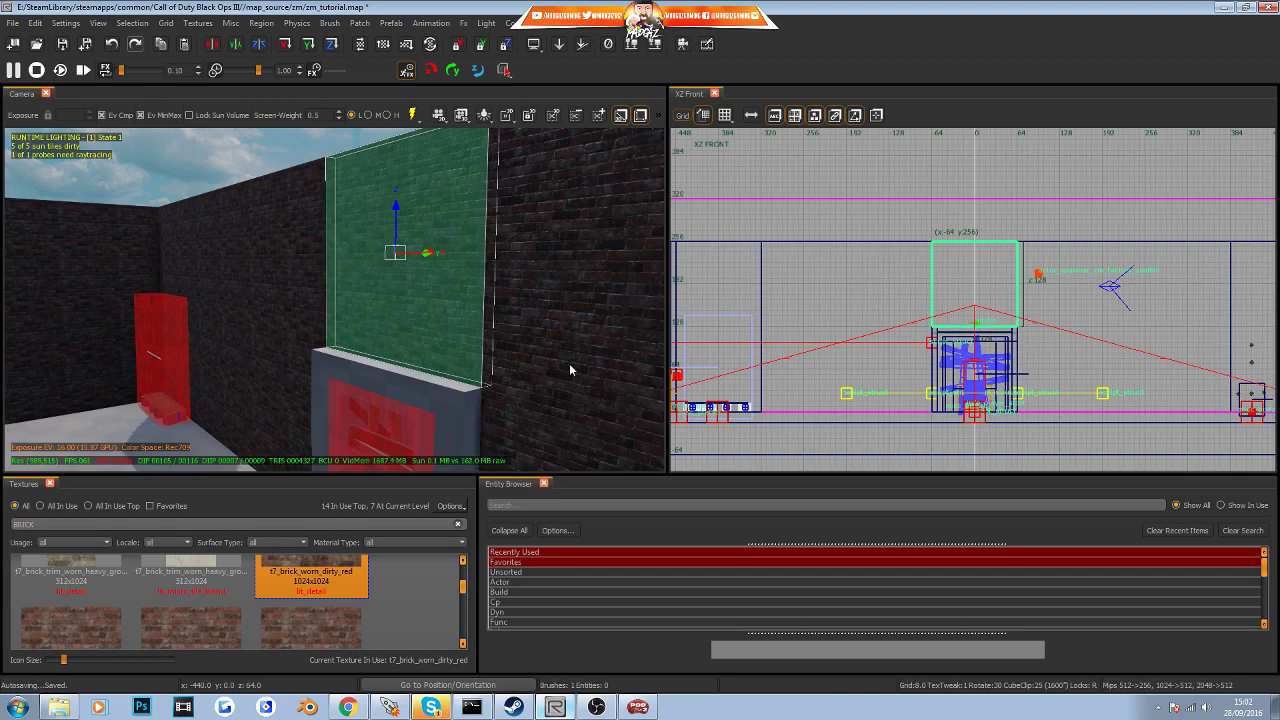
key("Escape")
Look over the enclosed area, then highlight the red player start and the four magenta struct entities outside the walls
mouse_move(569, 370)
right_mouse_down()
mouse_move(400, 350)
mouse_move(200, 380)
right_mouse_up()
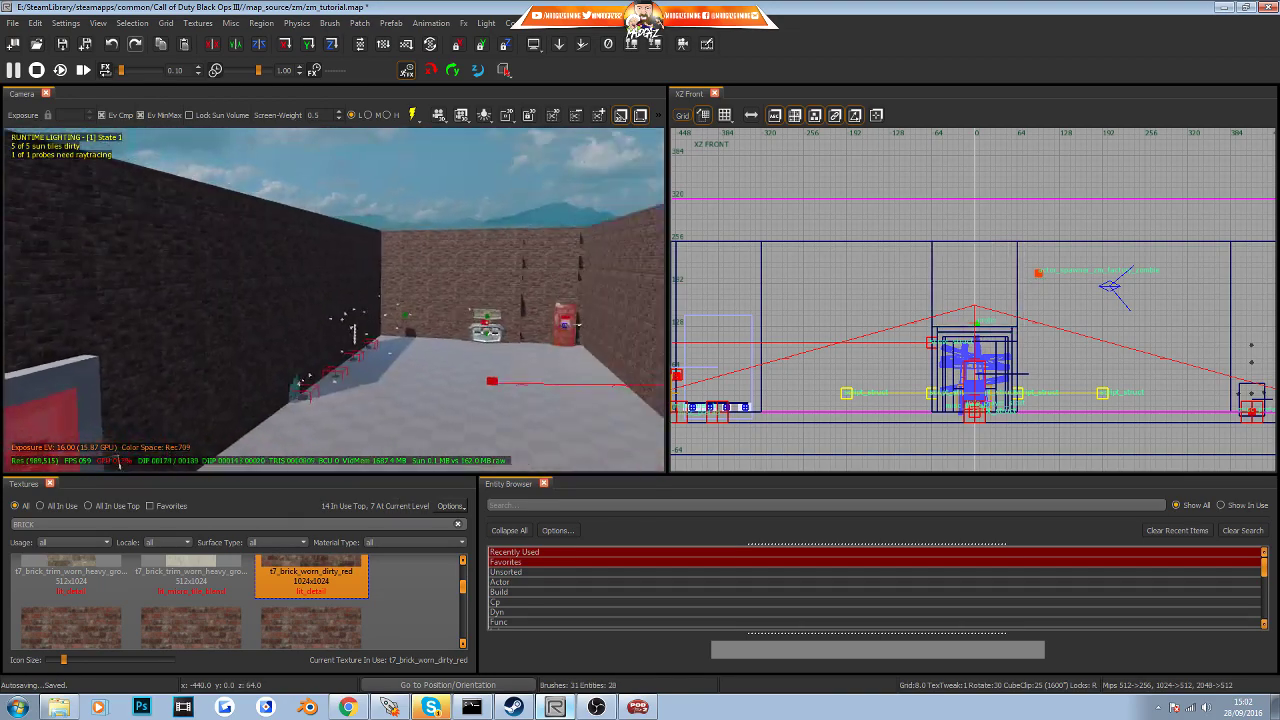
right_click_drag(117, 461, 463, 337)
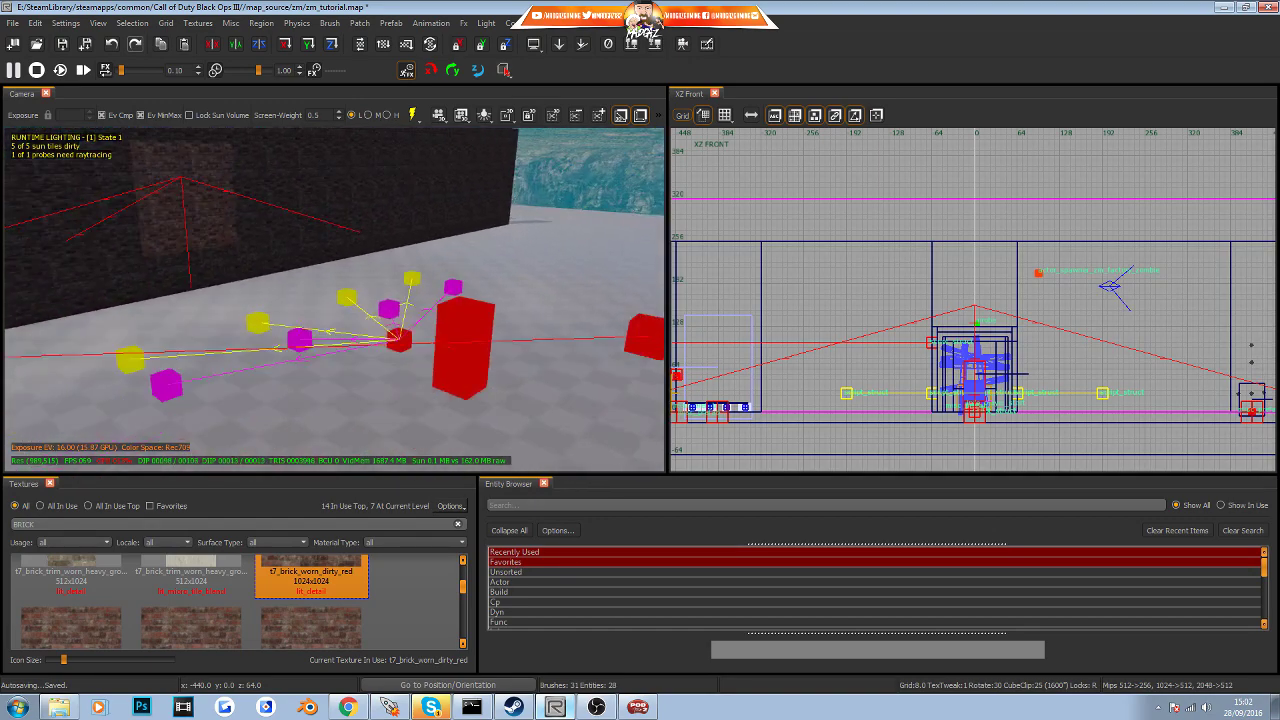
left_click(462, 335)
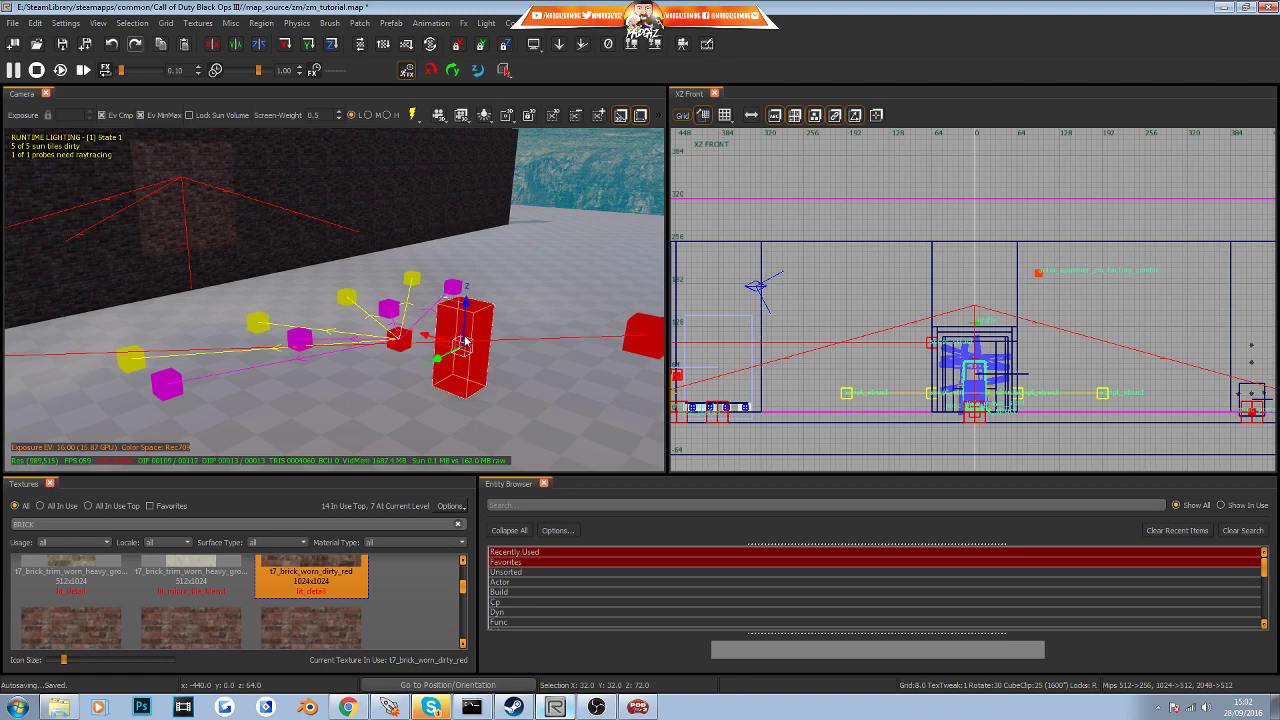
right_click_drag(443, 280, 338, 364)
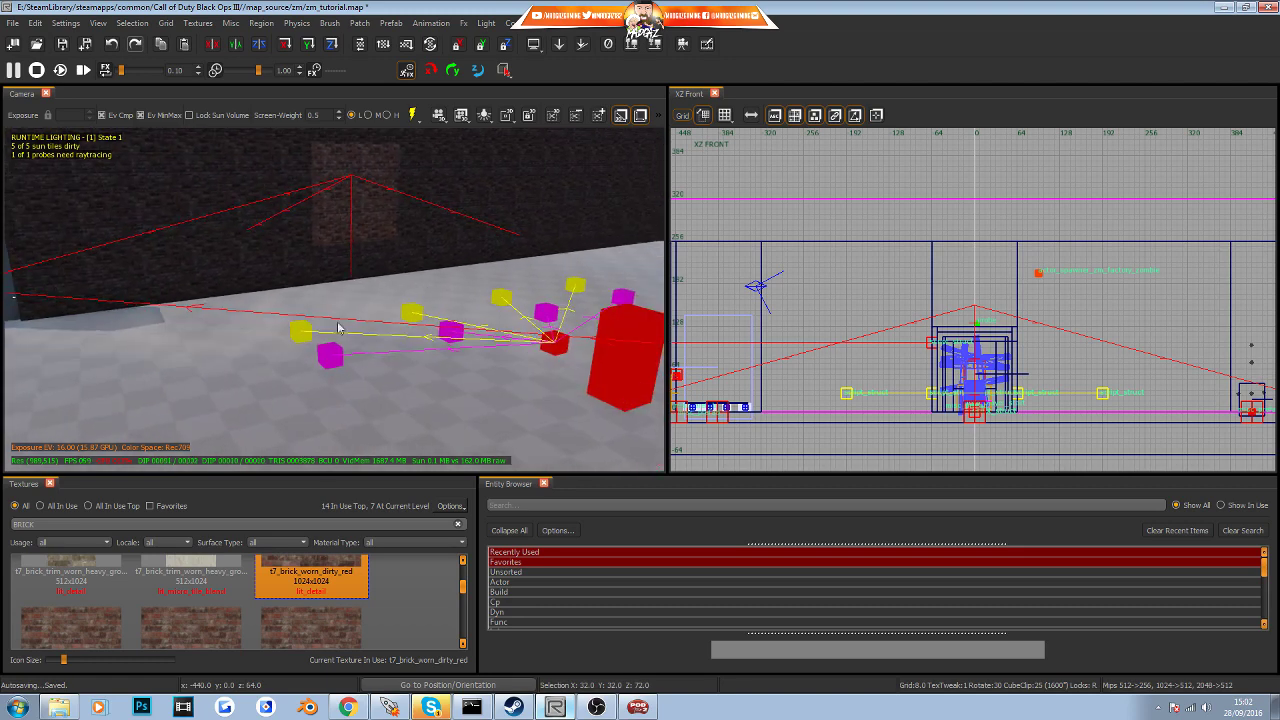
left_click(338, 364)
left_click(451, 331, "shift")
left_click(545, 312, "shift")
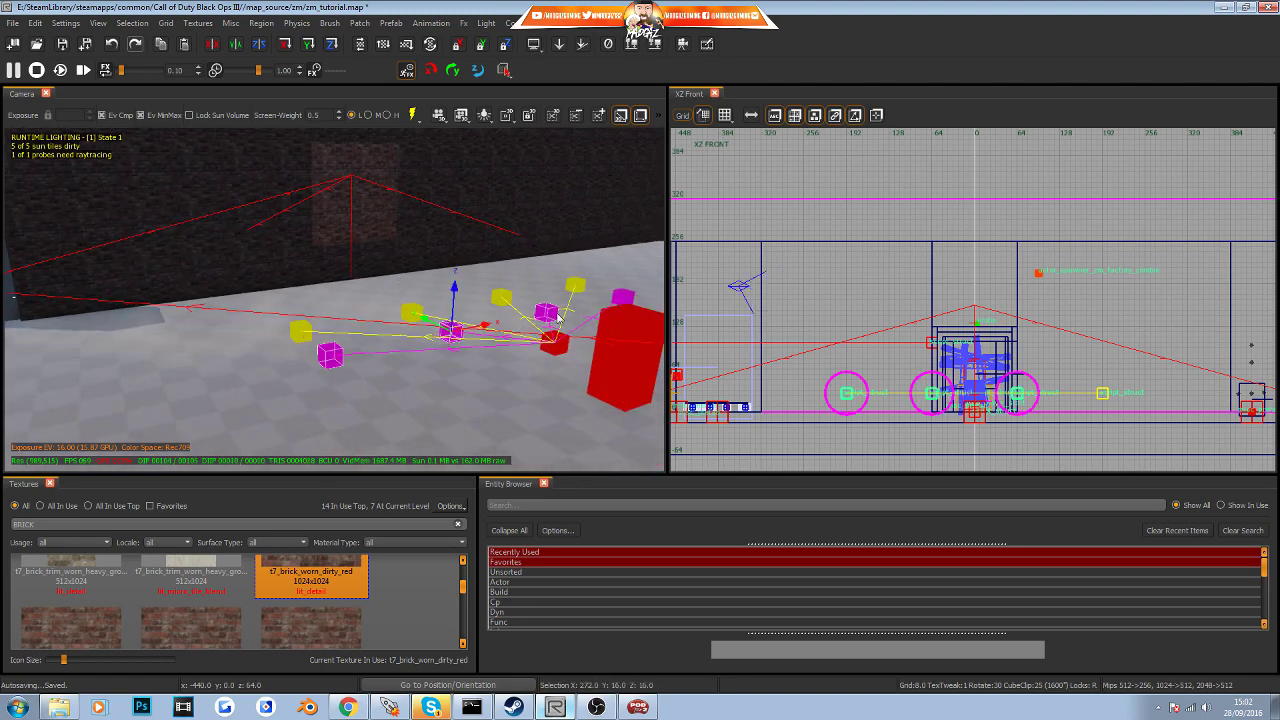
left_click(622, 298, "shift")
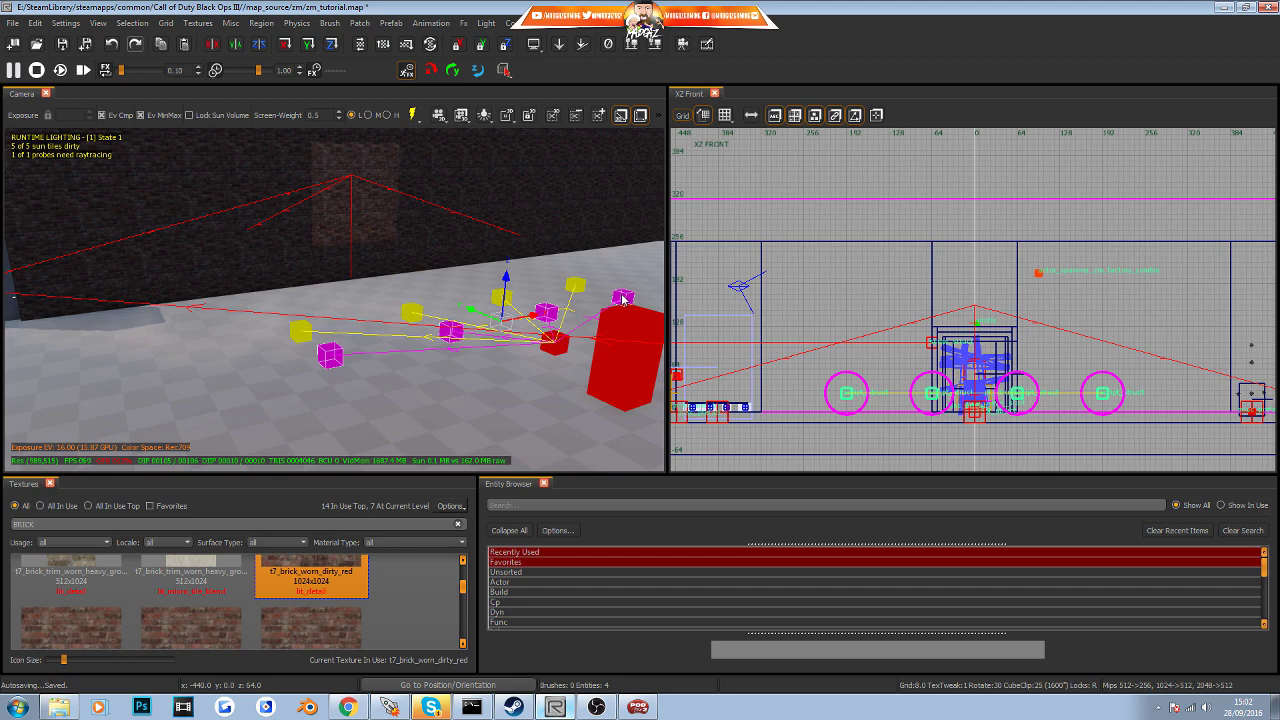
Highlight the four yellow struct entities outside the walls, and clear the selection
left_click(576, 286)
left_click(498, 304, "shift")
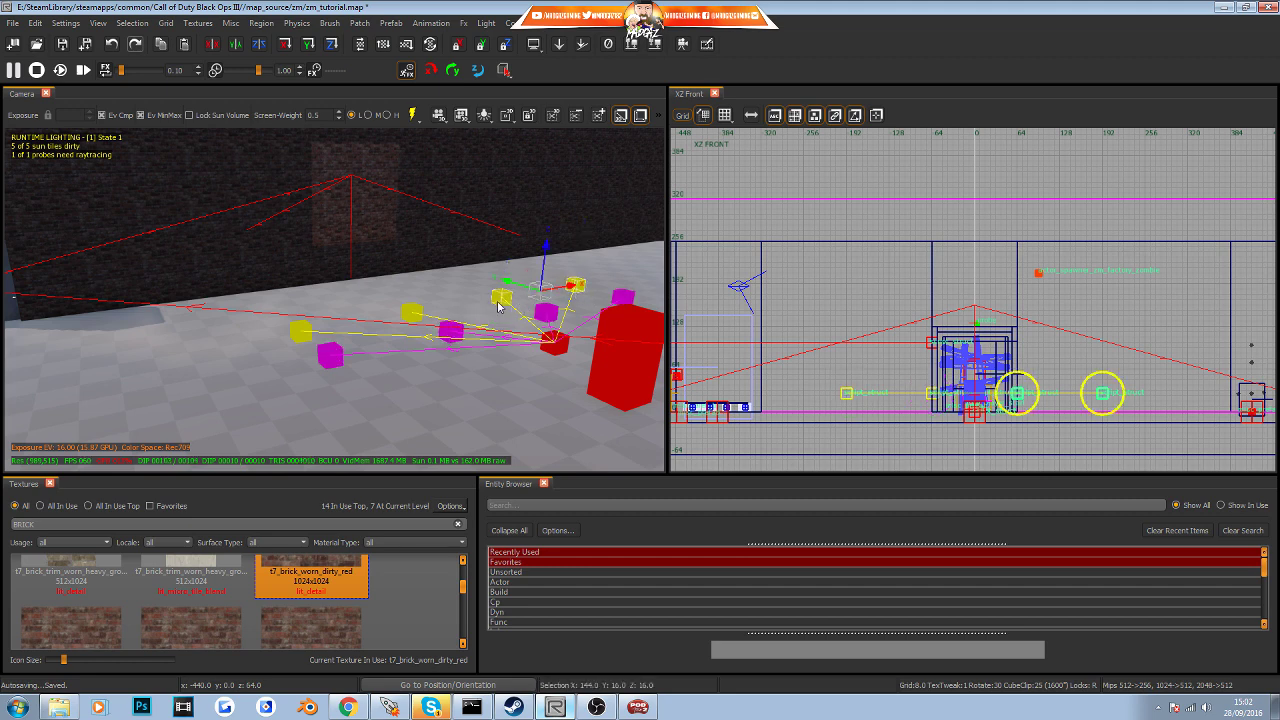
left_click(410, 320, "shift")
left_click(305, 332, "shift")
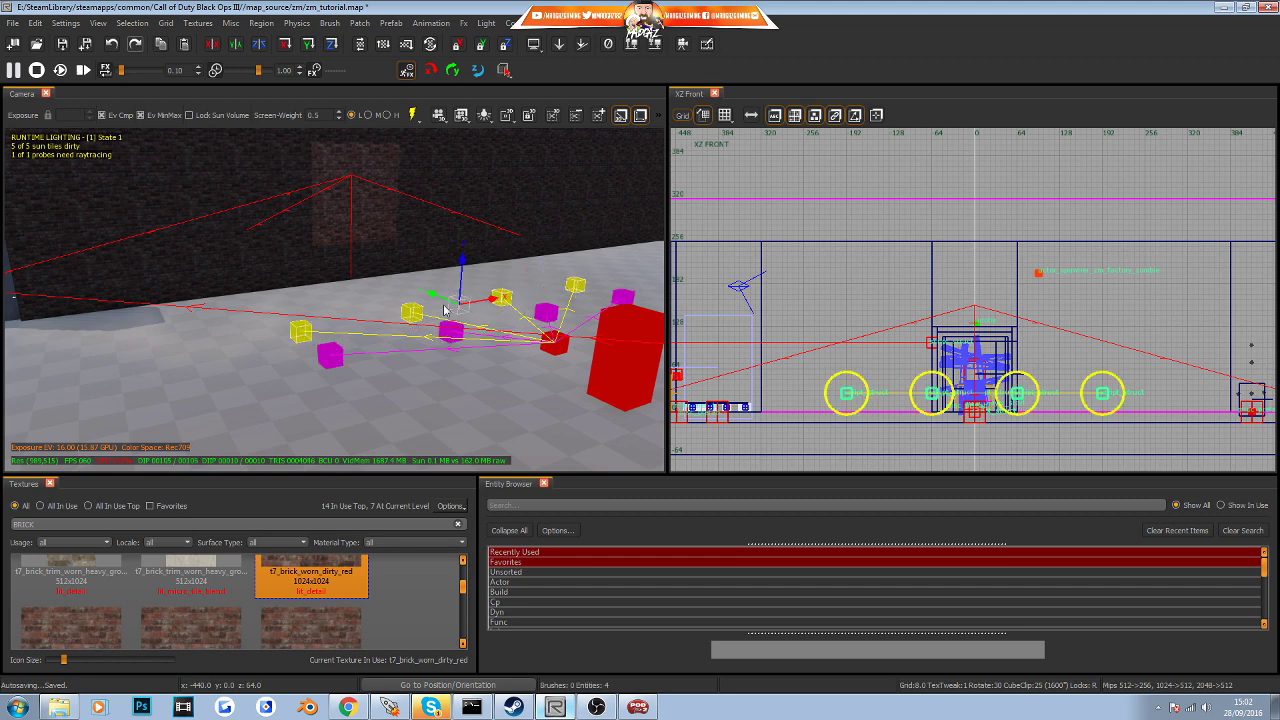
right_click_drag(510, 308, 428, 337)
key("Escape")
Select all eight yellow and magenta structs together with their linked red struct and the player start
left_click(272, 390)
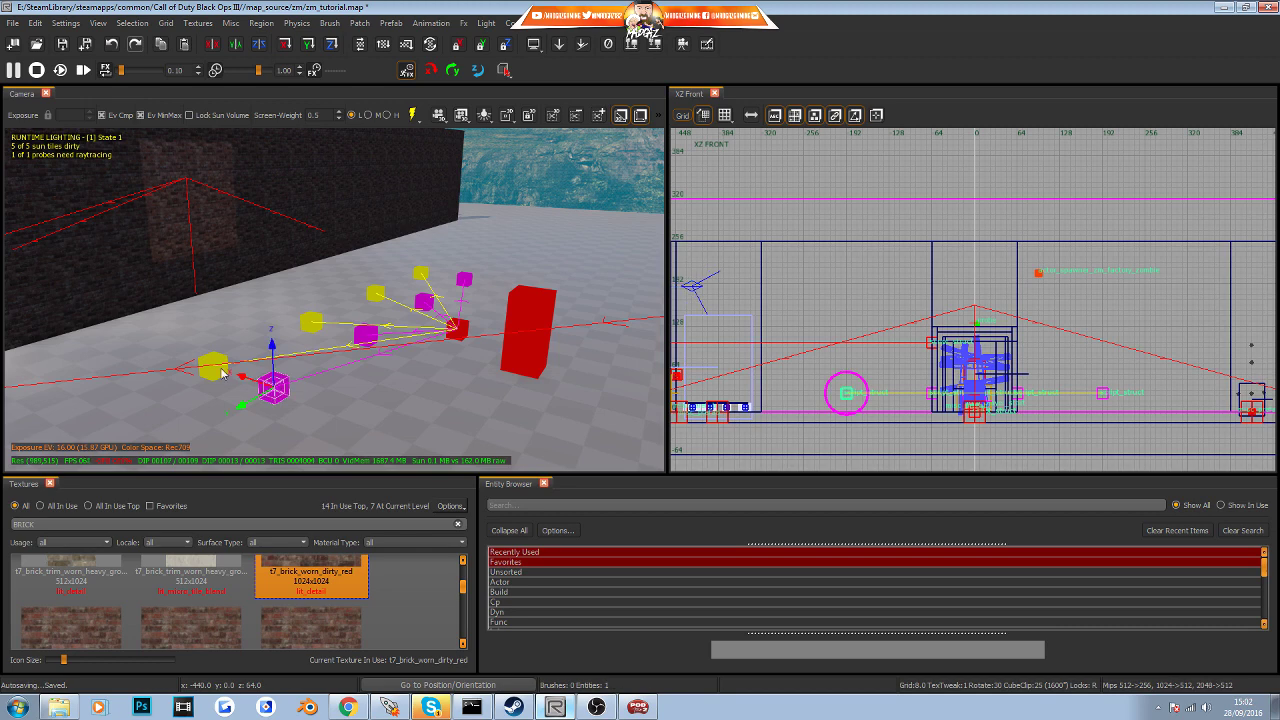
left_click(213, 366, "shift")
left_click(311, 321, "shift")
left_click(366, 334, "shift")
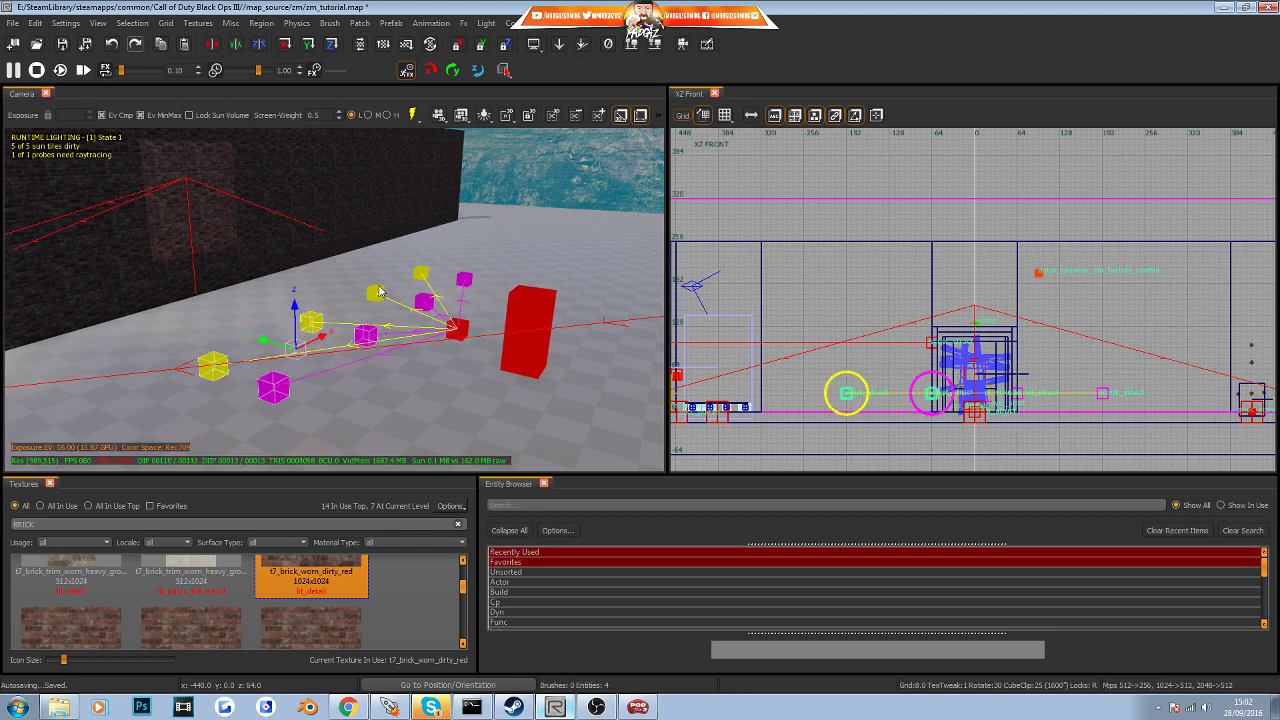
left_click(382, 293, "shift")
left_click(424, 302, "shift")
left_click(423, 276, "shift")
left_click(465, 280, "shift")
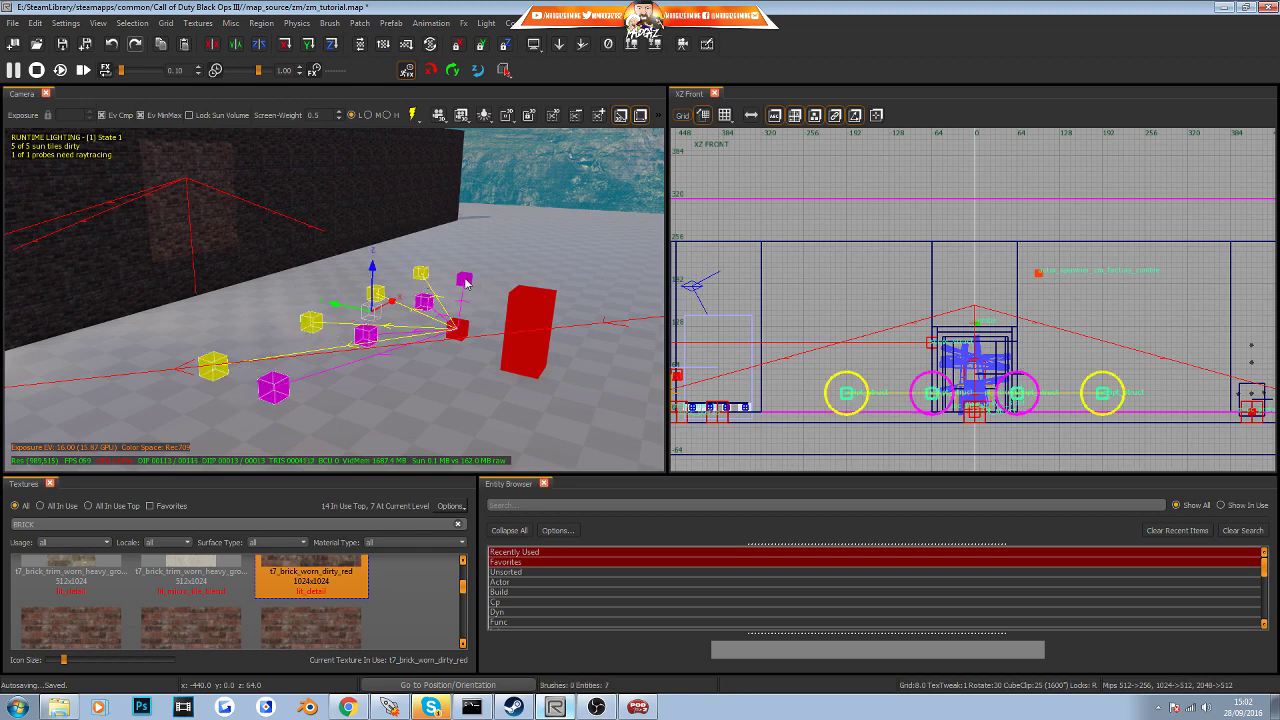
left_click(458, 332, "shift")
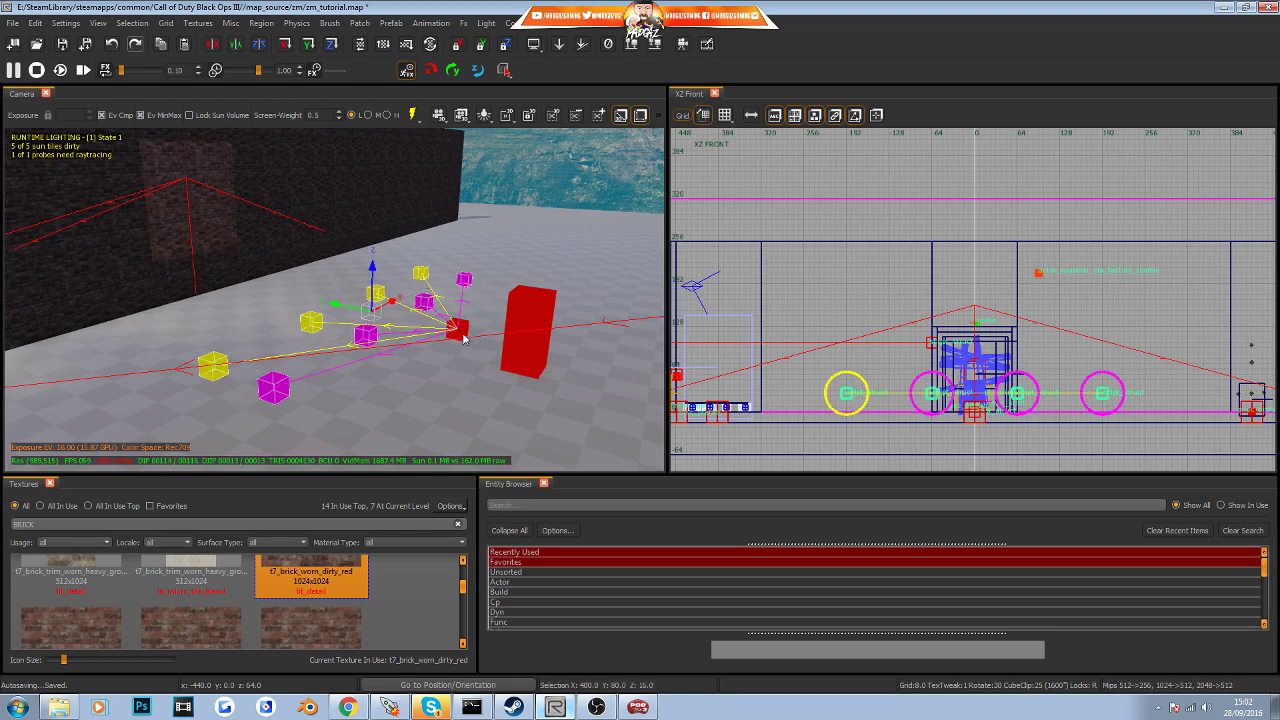
left_click(538, 322, "shift")
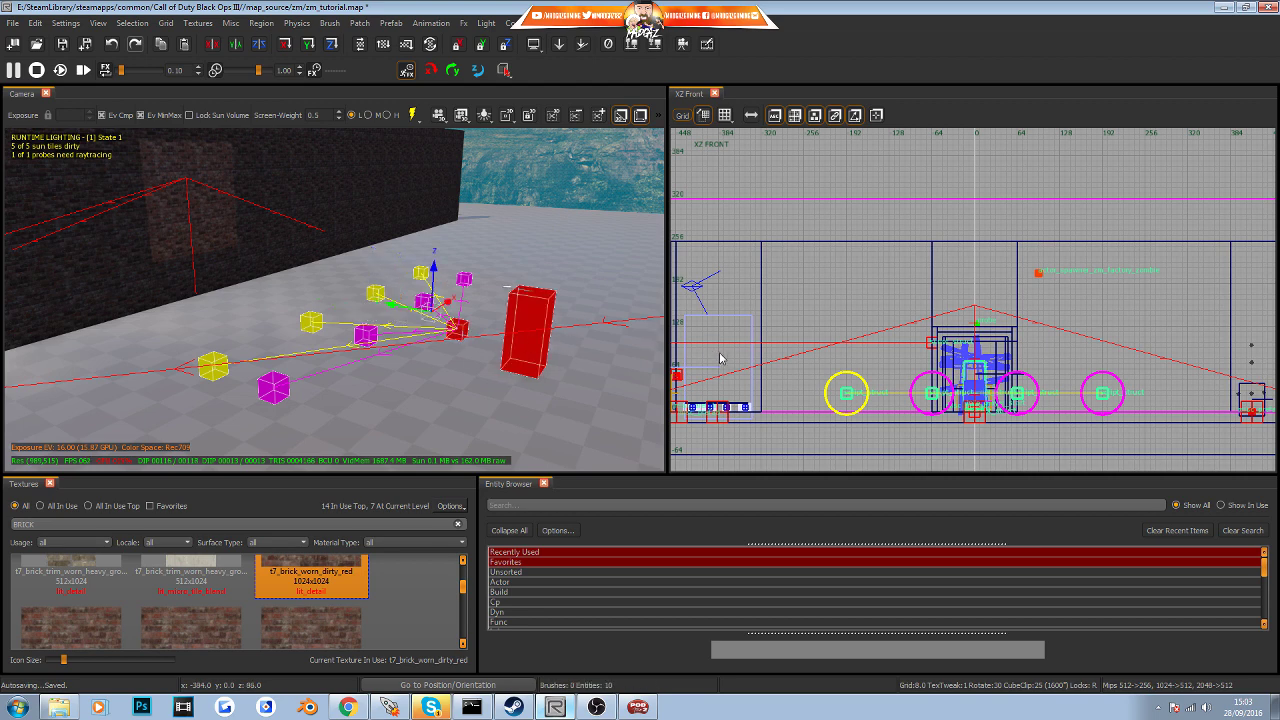
In the XY top view, move the selected spawn entities inside the walled area, with the player start at about x 232, y 40
key("ctrl+Tab")
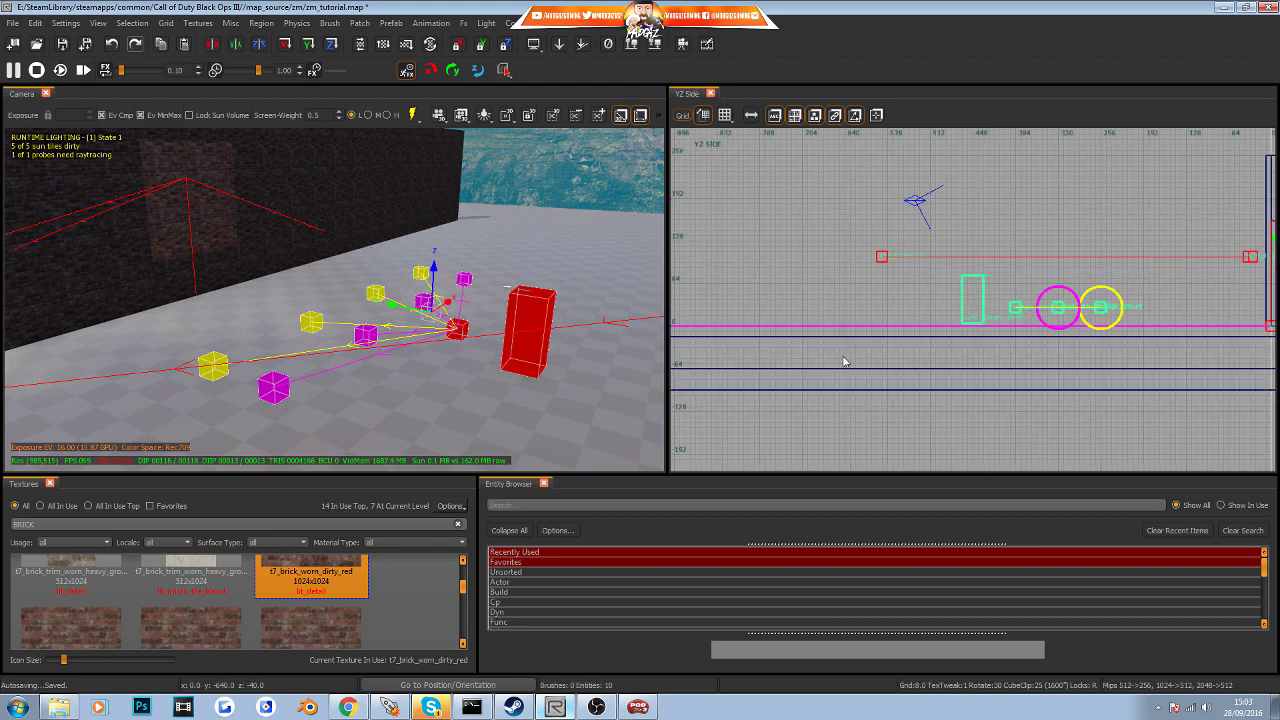
key("ctrl+Tab")
scroll(846, 357, "down", 5)
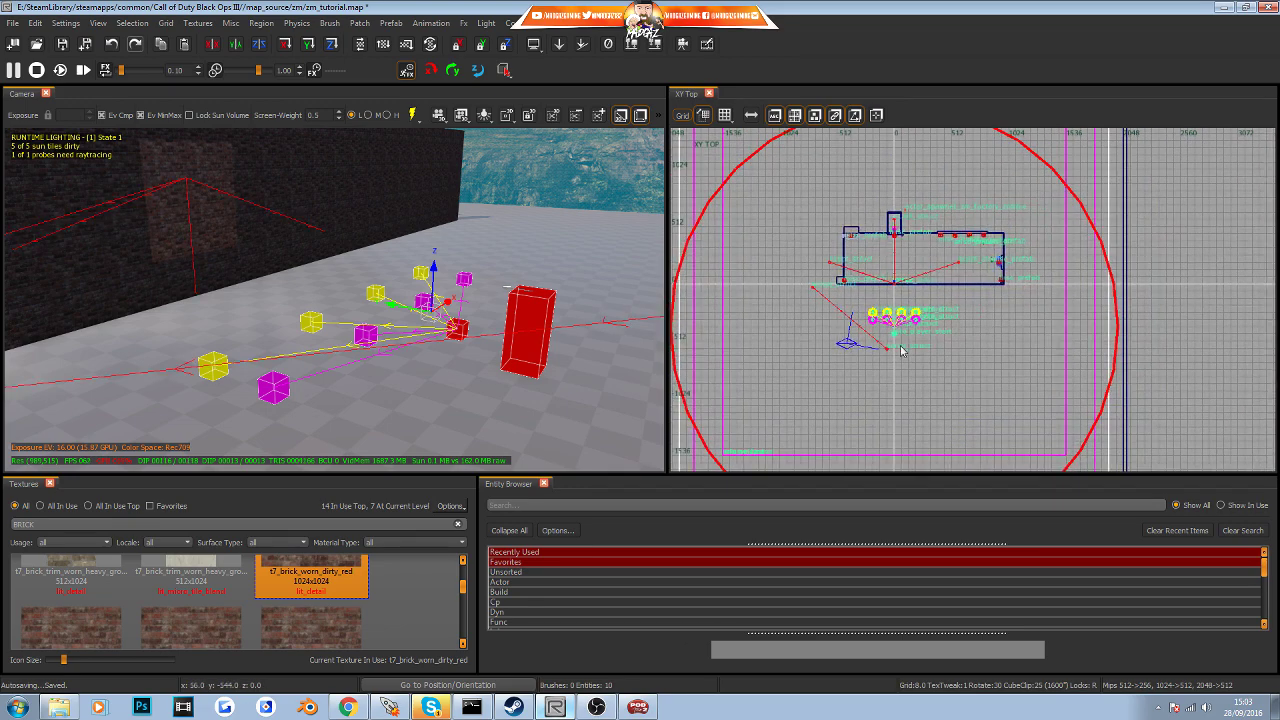
scroll(900, 350, "up", 2)
scroll(892, 330, "up", 4)
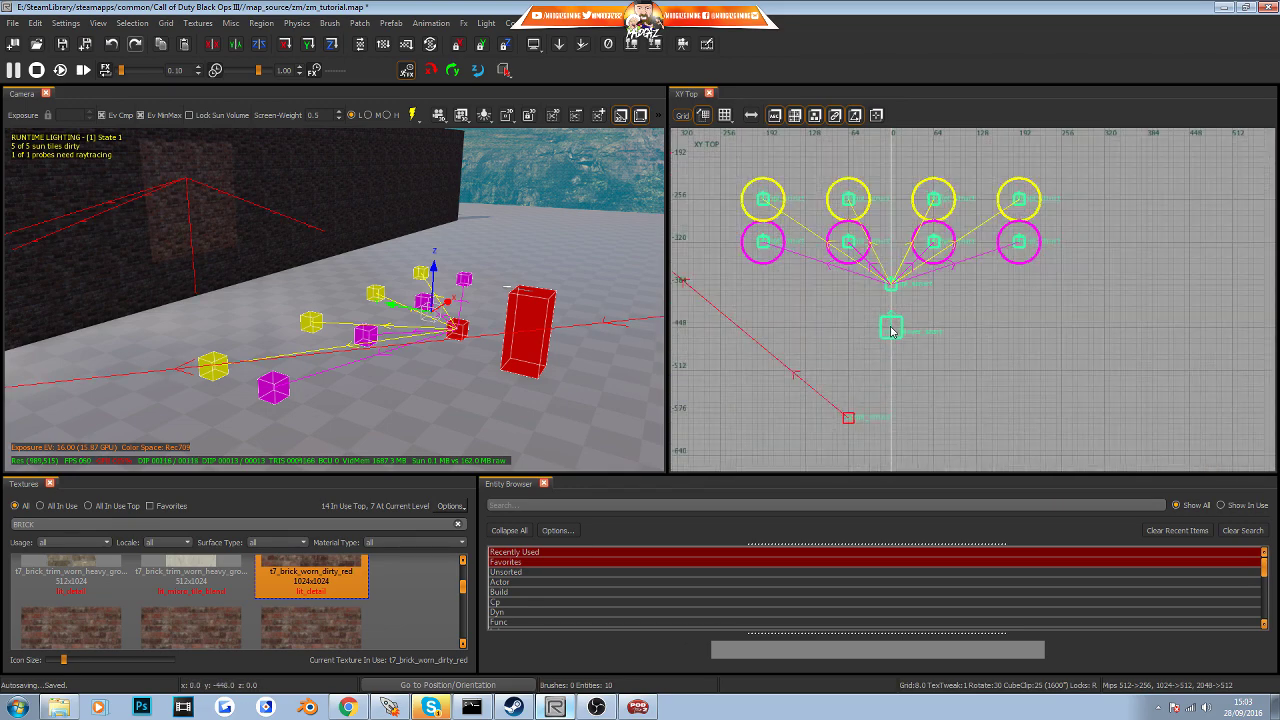
left_click_drag(891, 335, 960, 205)
right_click_drag(960, 205, 897, 330)
left_click_drag(873, 371, 953, 180)
scroll(952, 183, "down", 3)
right_click_drag(952, 185, 911, 303)
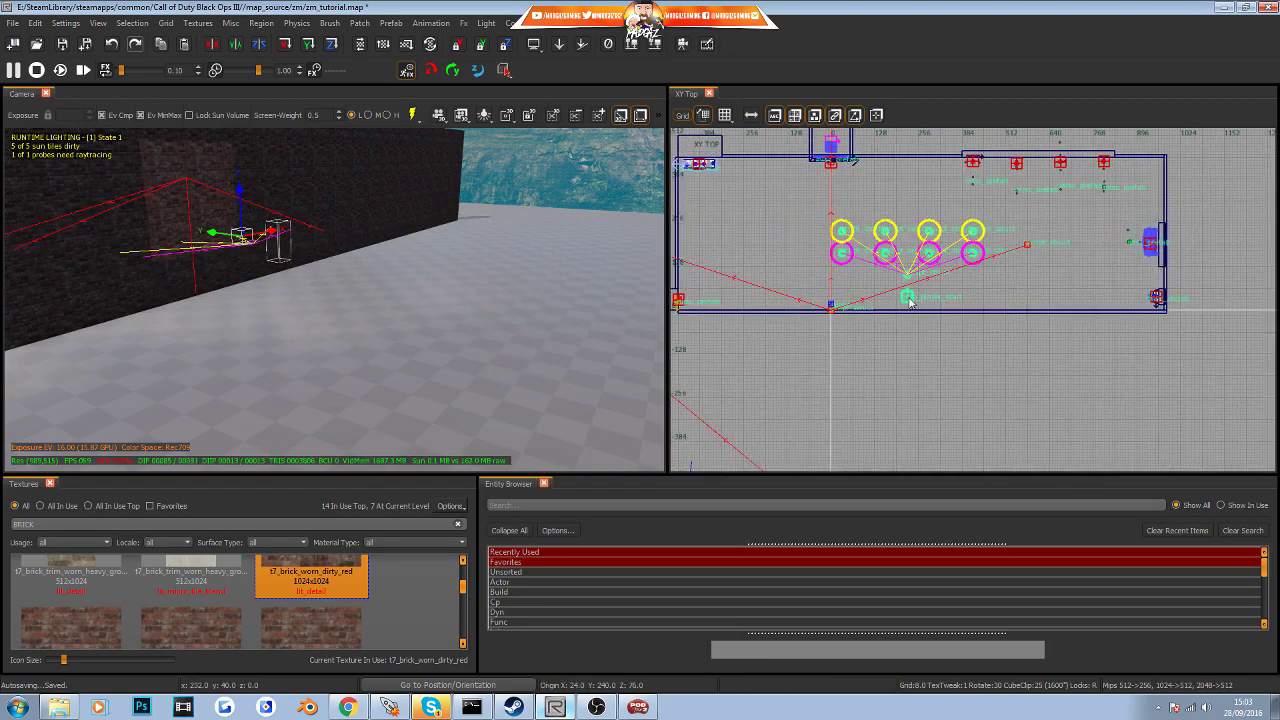
Shift the selected spawn entities slightly farther from the long front wall, clear the selection, and check their placement in the camera view
left_click_drag(909, 298, 913, 280)
right_click_drag(480, 300, 595, 300)
key("Escape")
right_click_drag(598, 470, 630, 290)
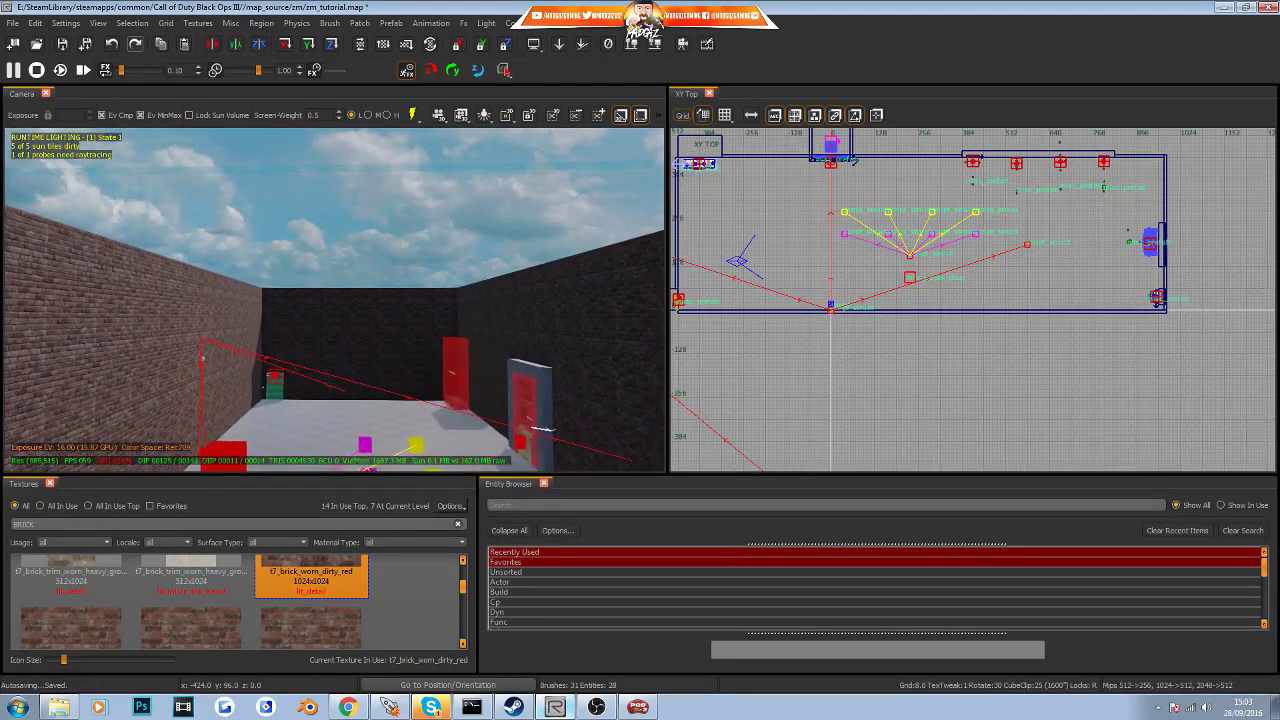
right_click_drag(652, 468, 451, 377)
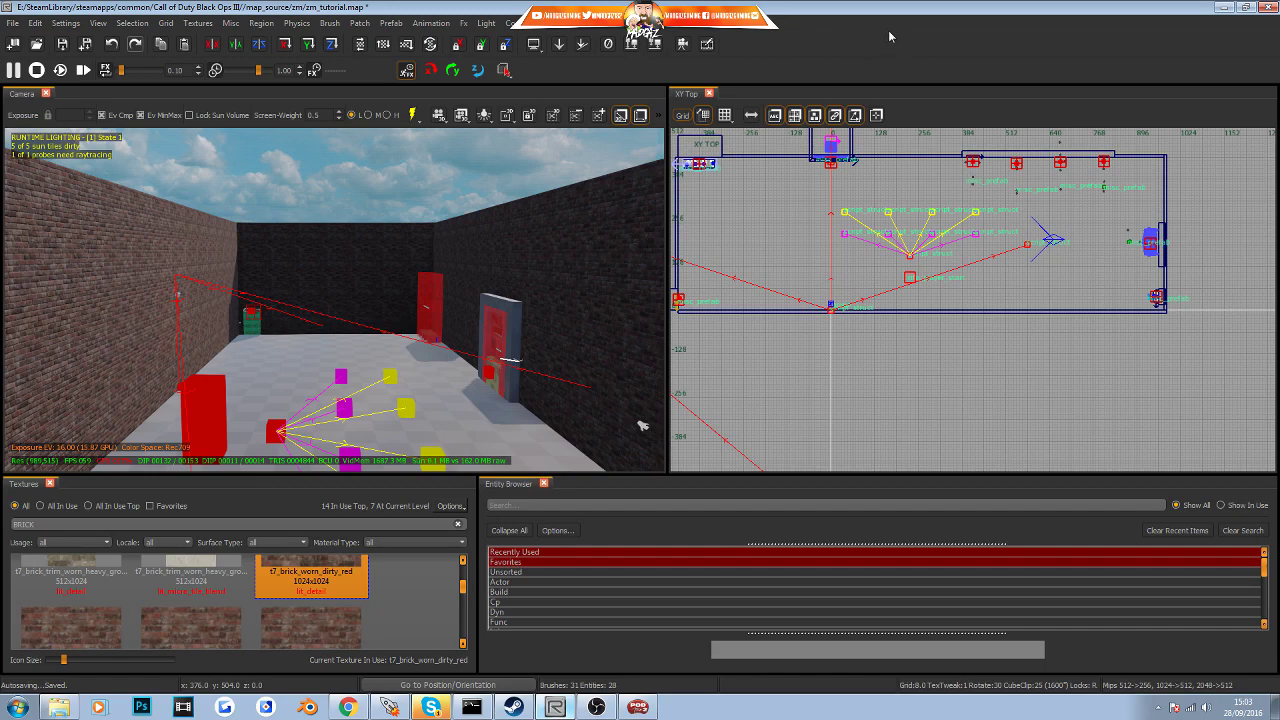
Open the Entity List and select the volume_sun entity listed under the volume_sun class
right_click(836, 37)
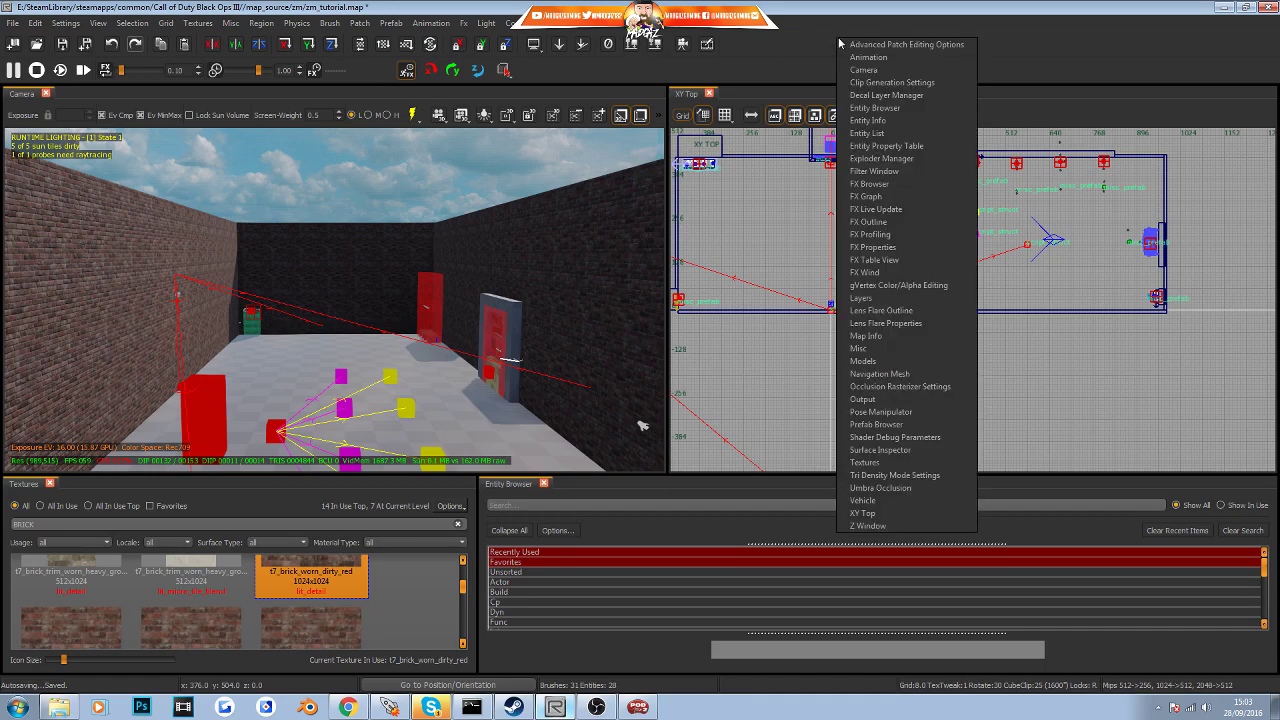
left_click(884, 134)
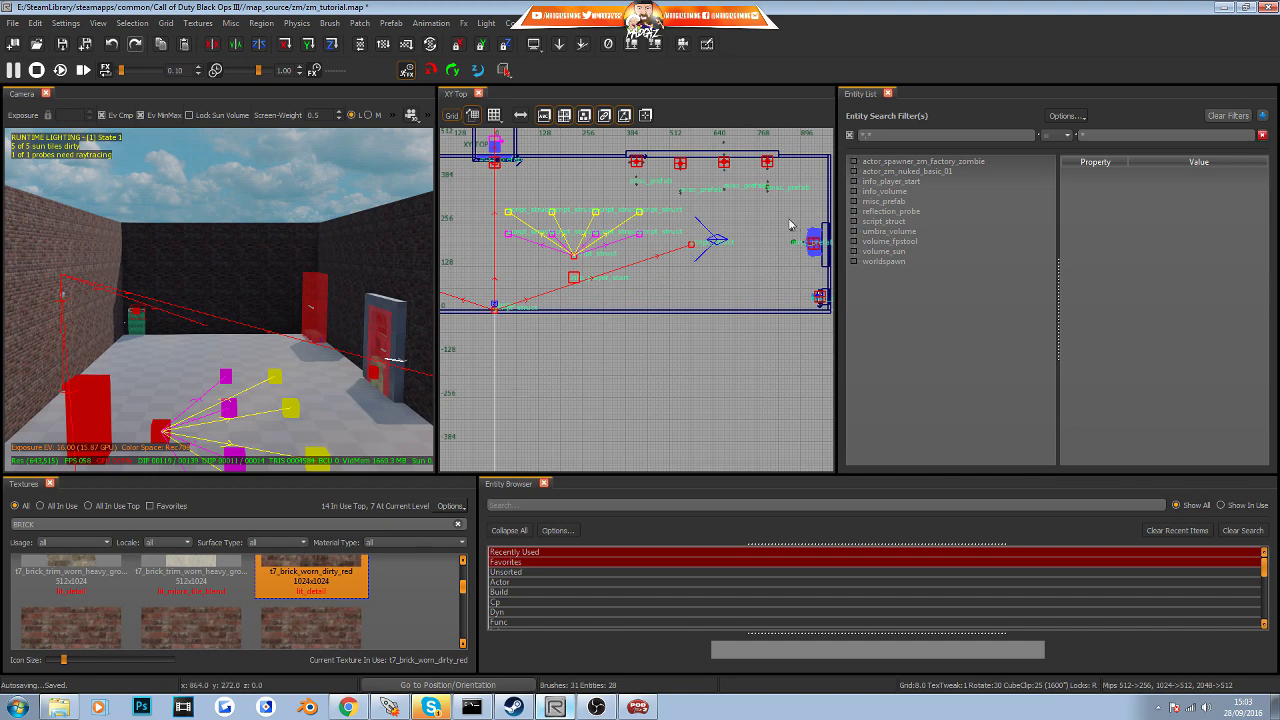
left_click(853, 251)
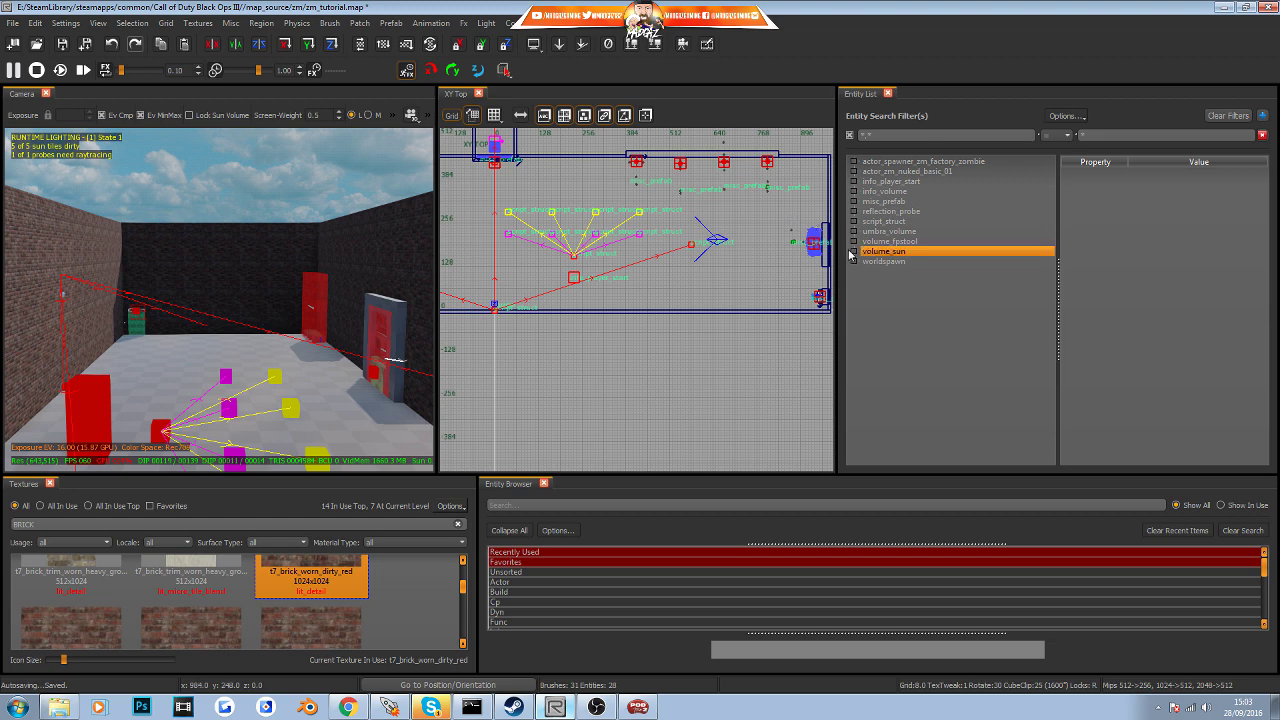
left_click(853, 251)
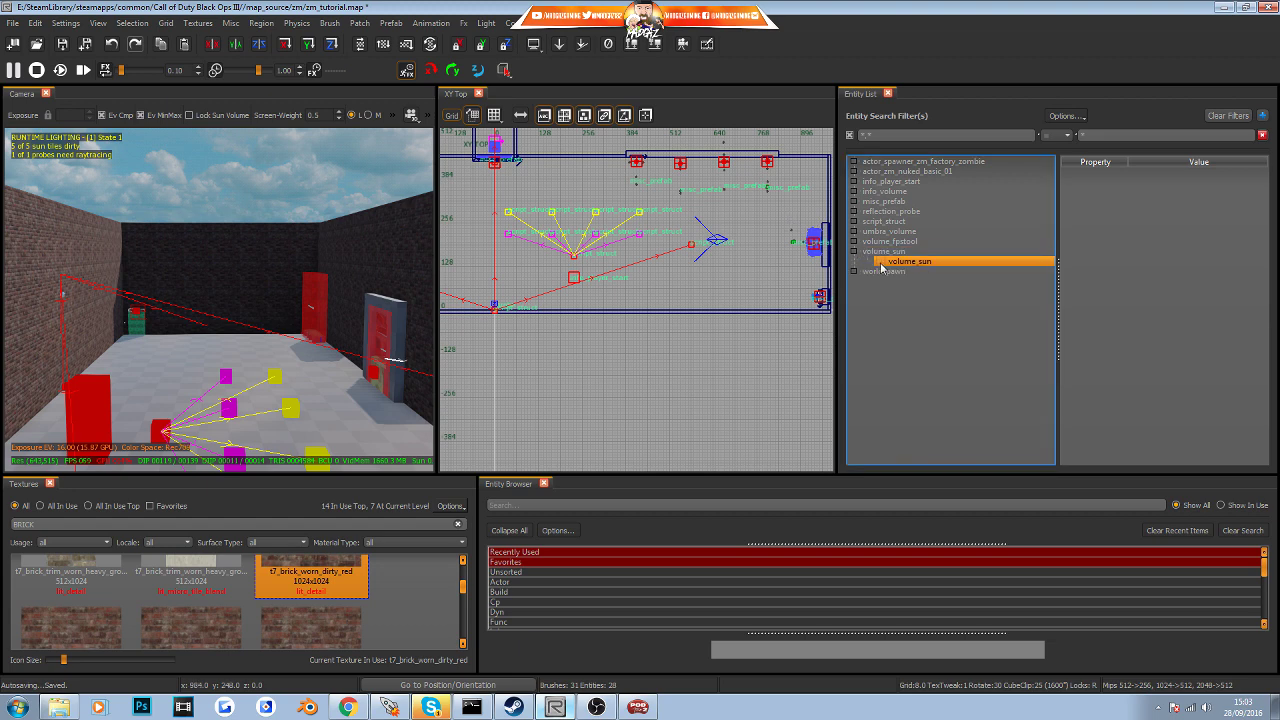
right_click_drag(272, 314, 286, 262)
left_click(886, 272)
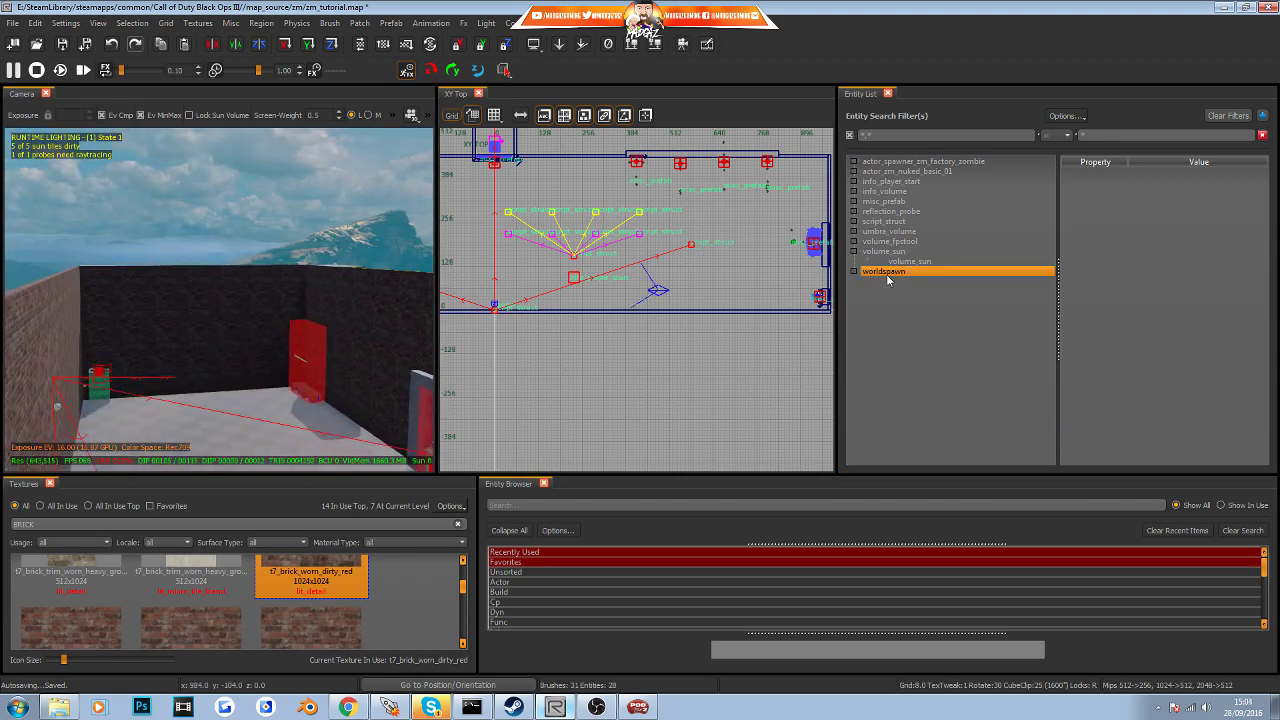
left_click(880, 262)
right_click_drag(167, 259, 270, 262)
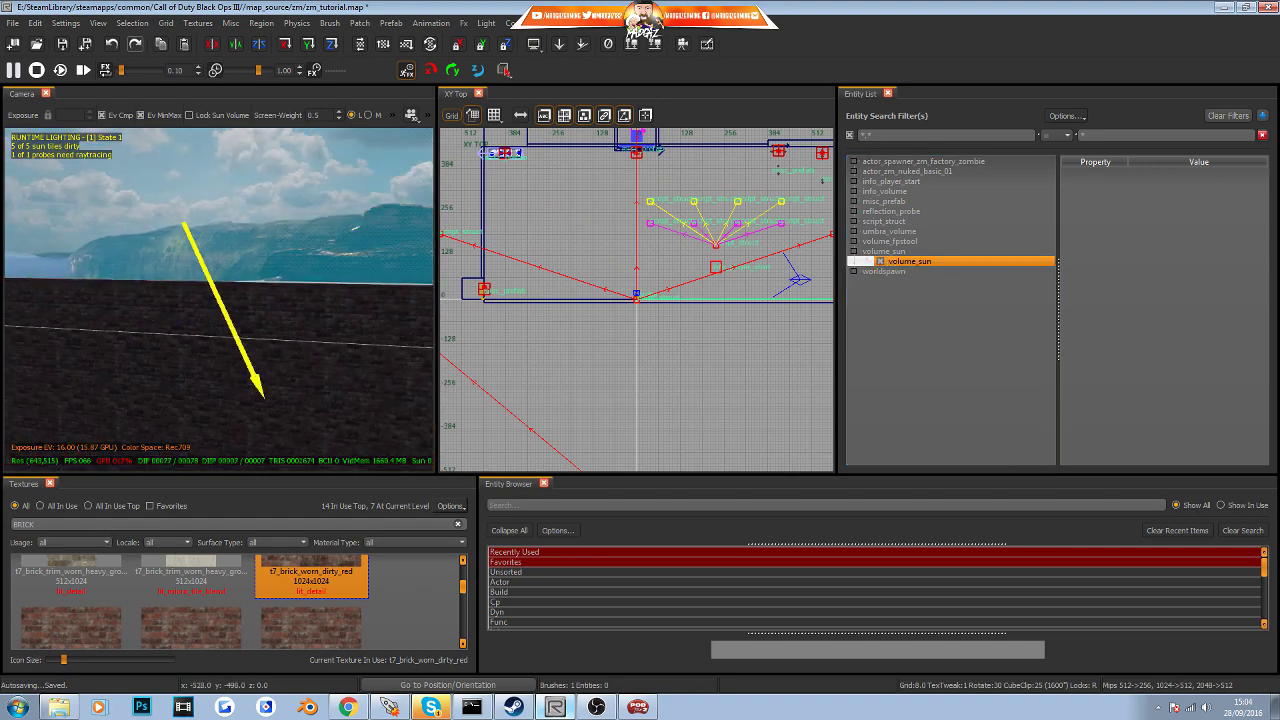
Check the sun volume's extent from the top and front, and set its Light State 1 ssi1 to zm_factory
scroll(678, 318, "down", 5)
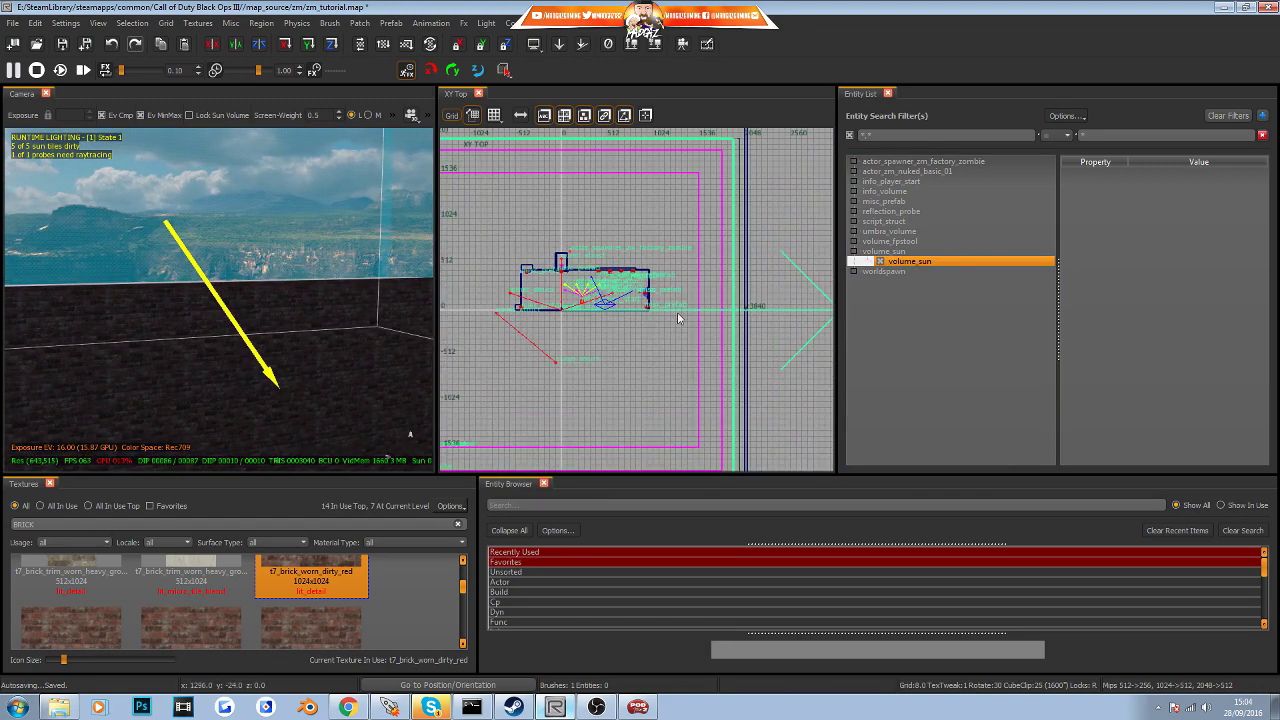
scroll(678, 318, "down", 3)
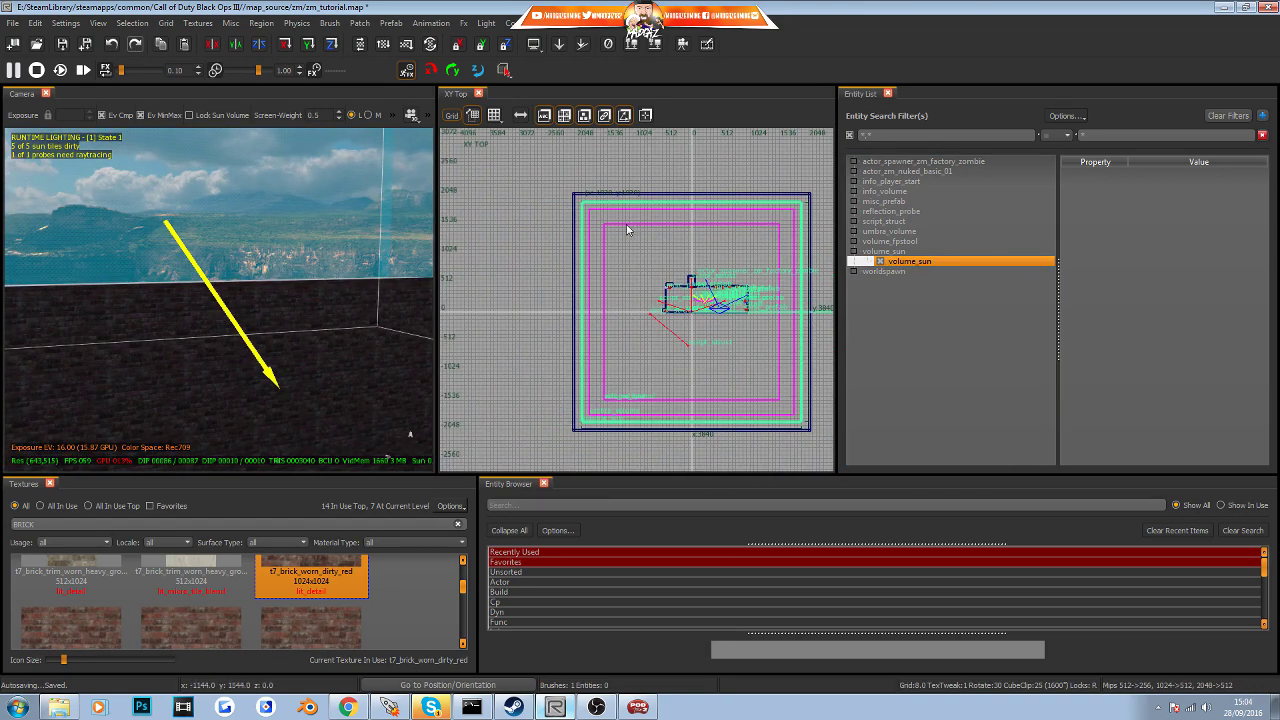
key("ctrl+Tab")
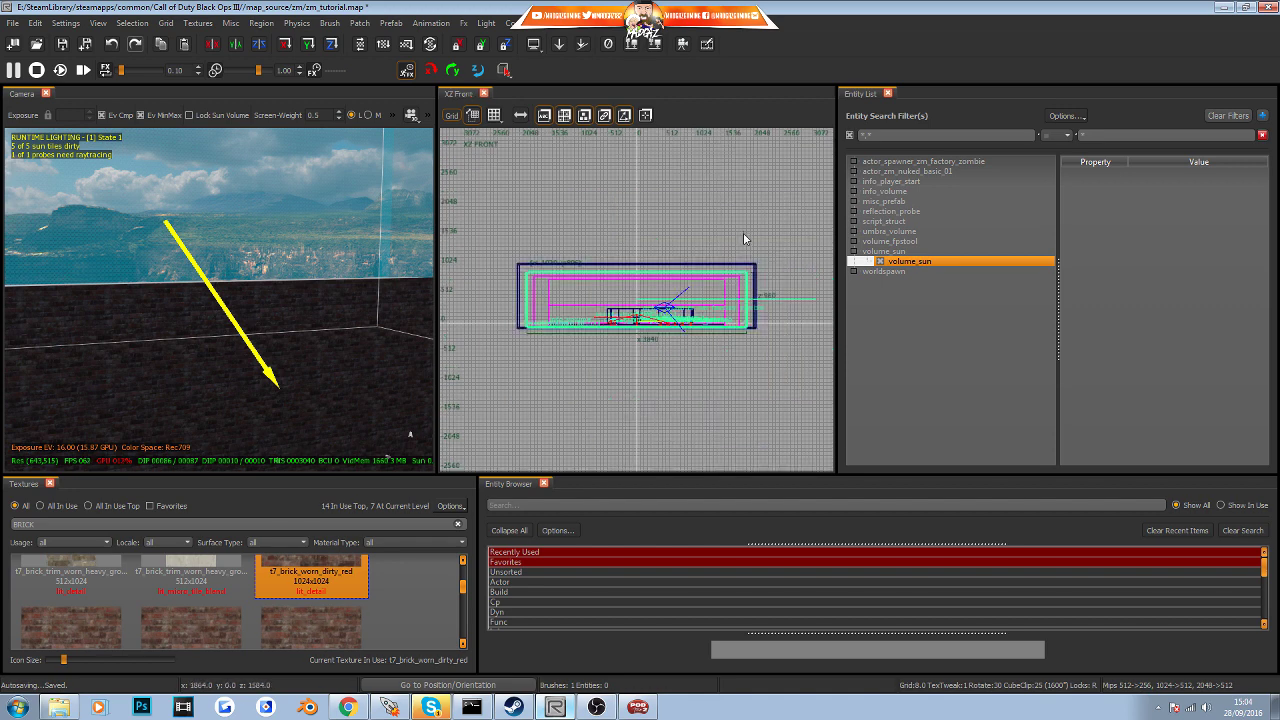
key("ctrl+Tab")
key("ctrl+Tab")
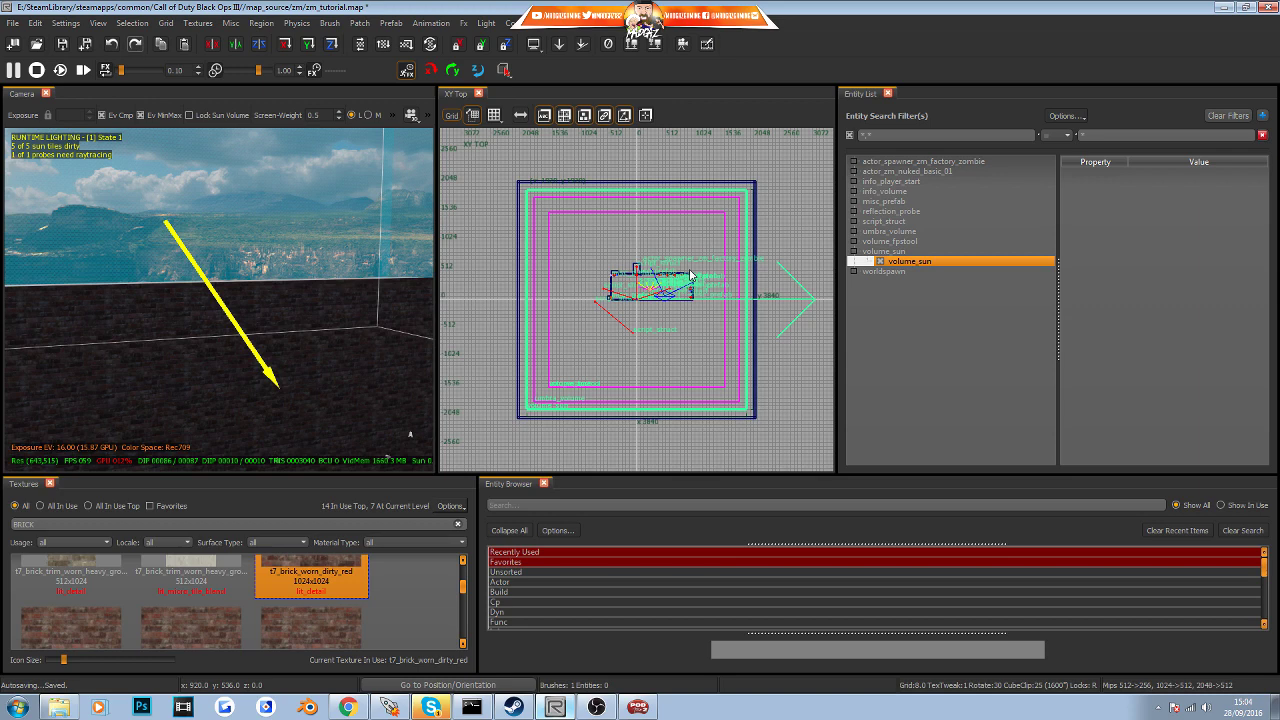
key("n")
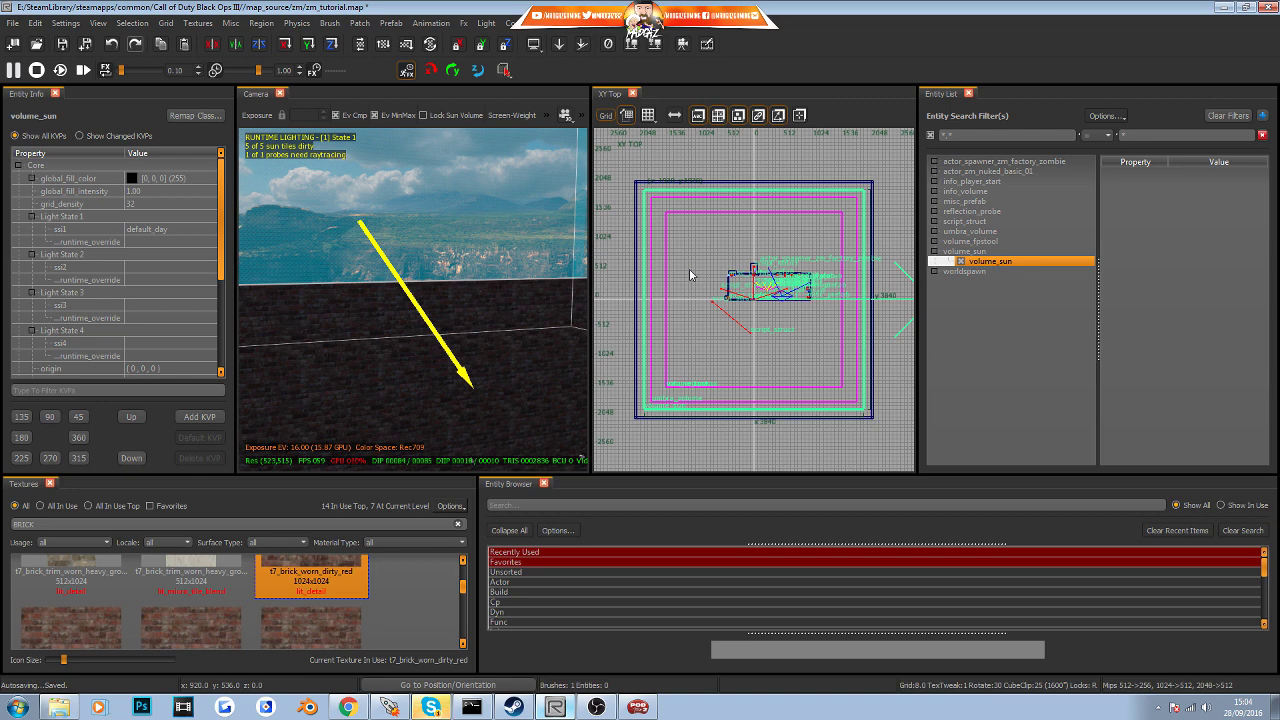
right_click_drag(489, 310, 501, 306)
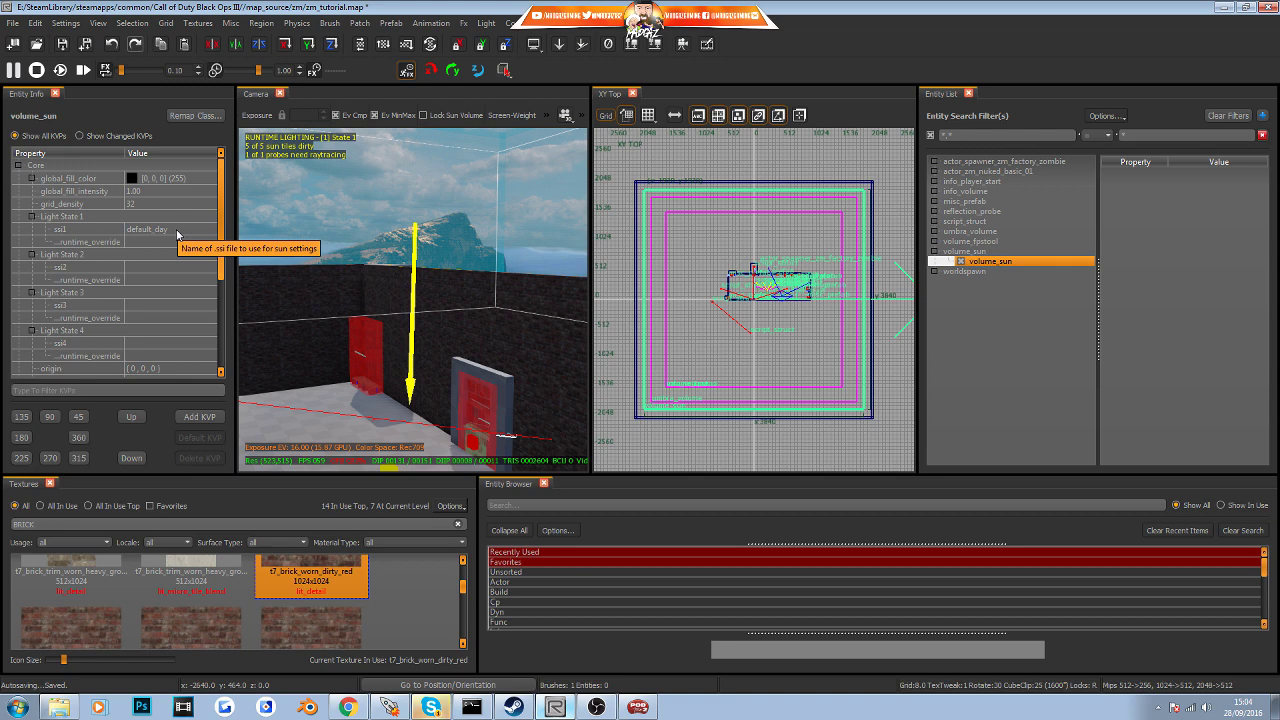
left_click(144, 233)
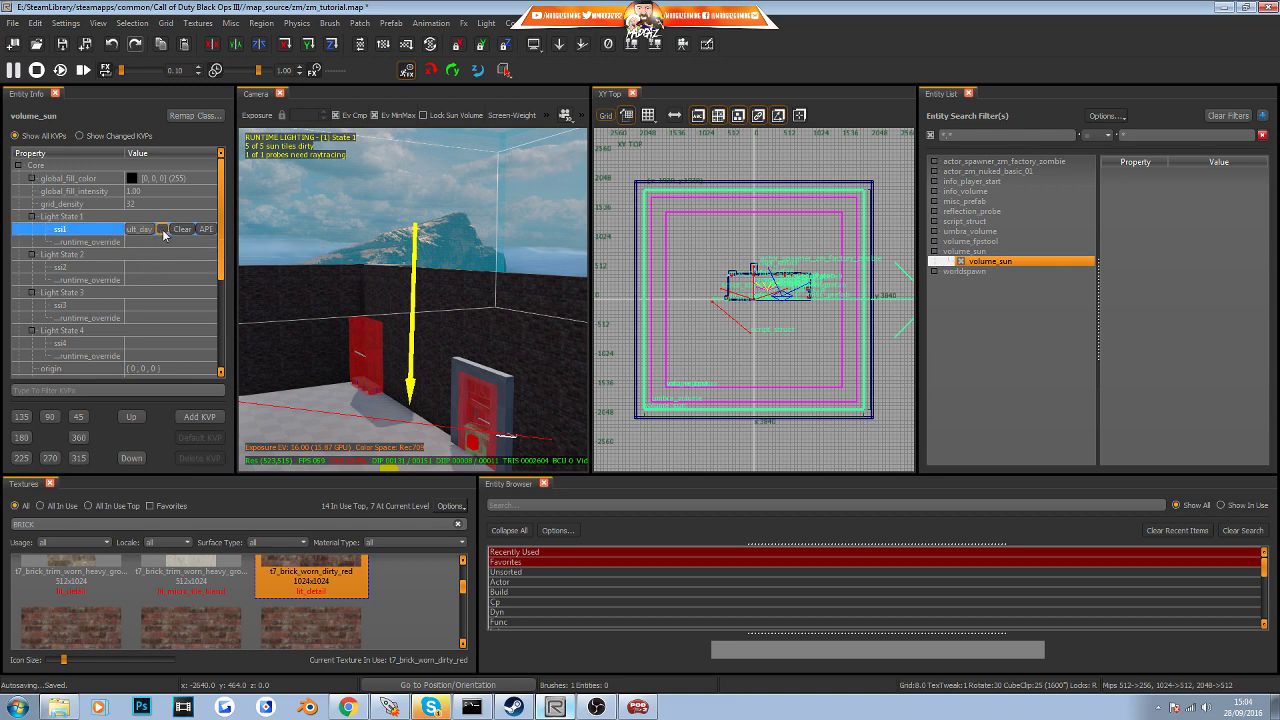
left_click(162, 230)
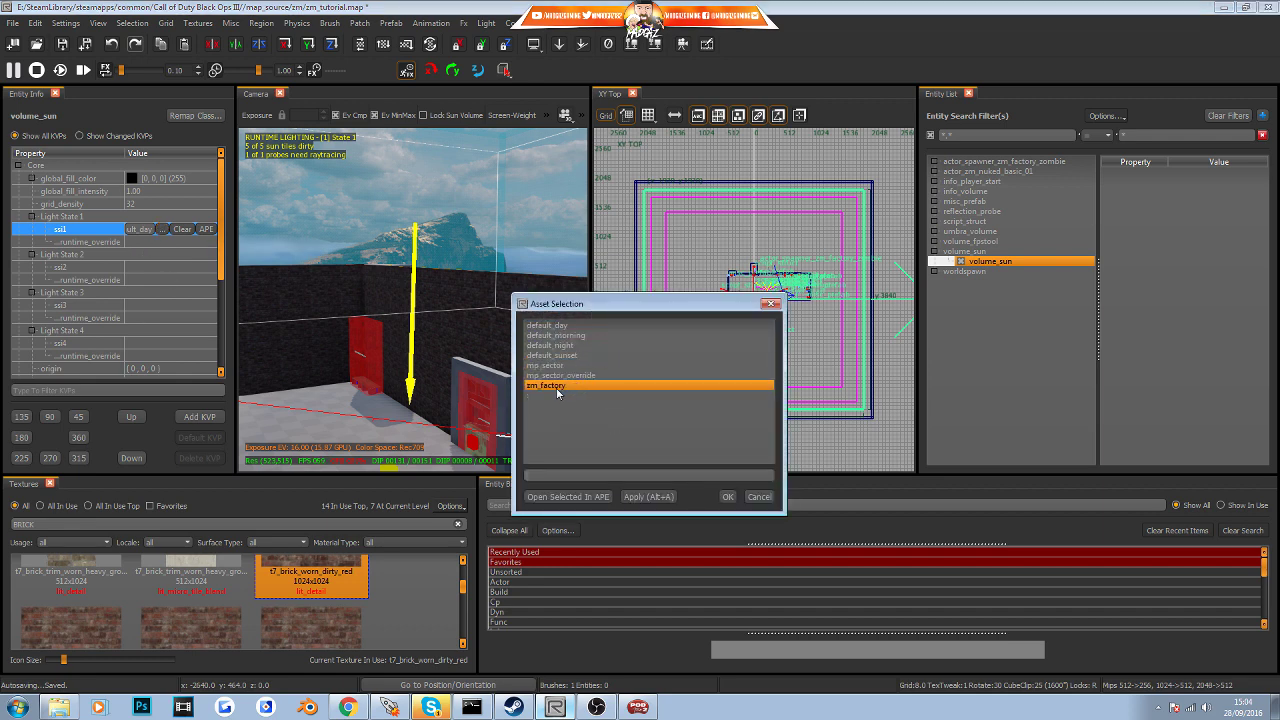
left_click(728, 496)
right_click_drag(483, 342, 556, 268)
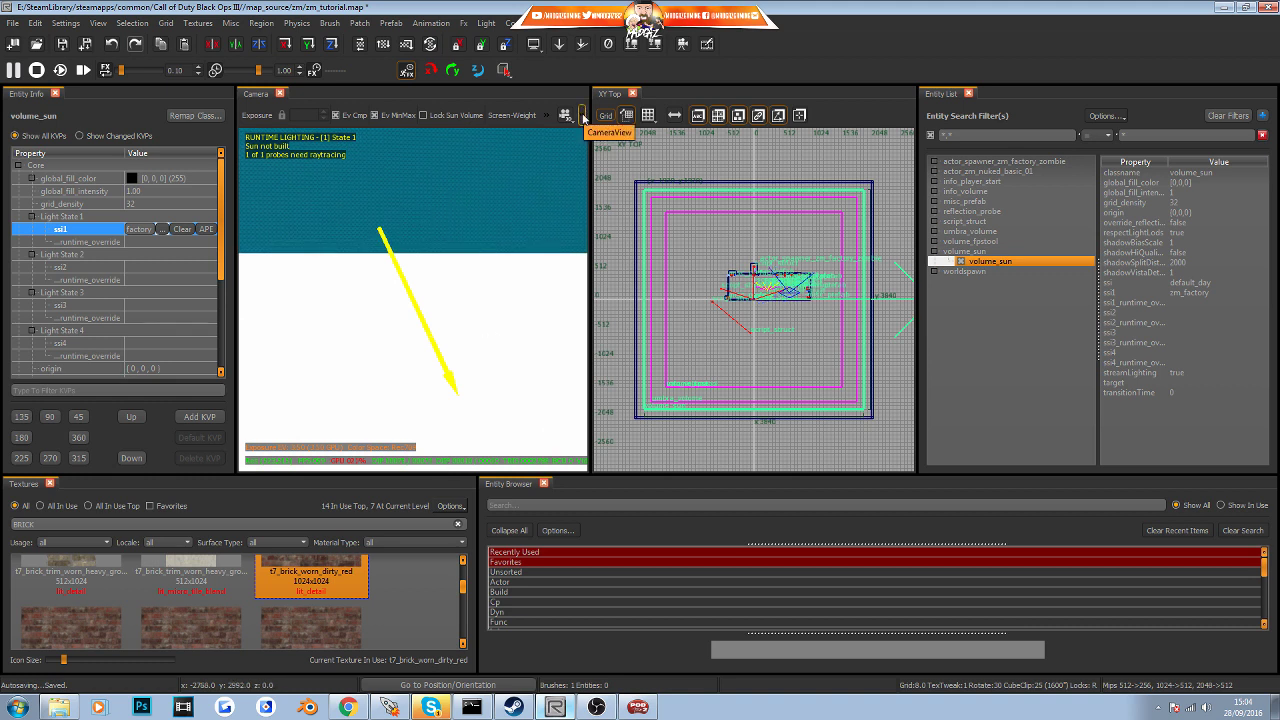
Deselect the sun volume, close its entity info, and rebuild the map lighting
left_click(583, 117)
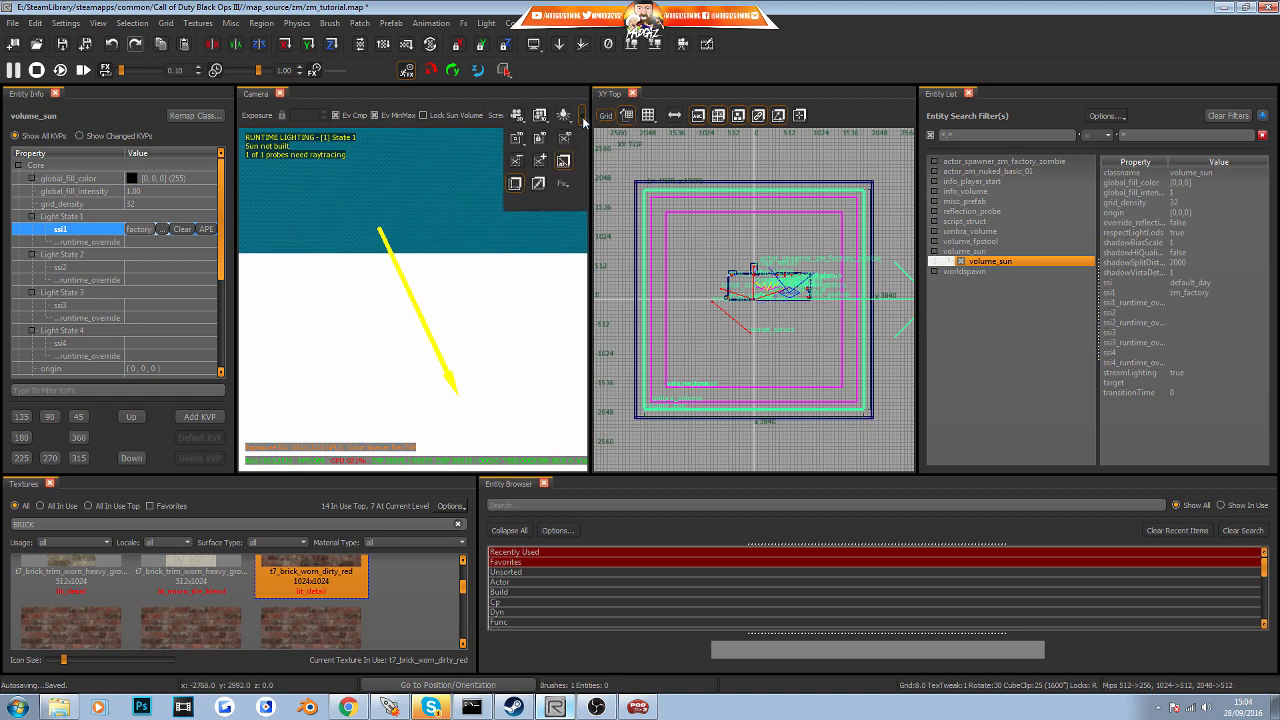
left_click(583, 118)
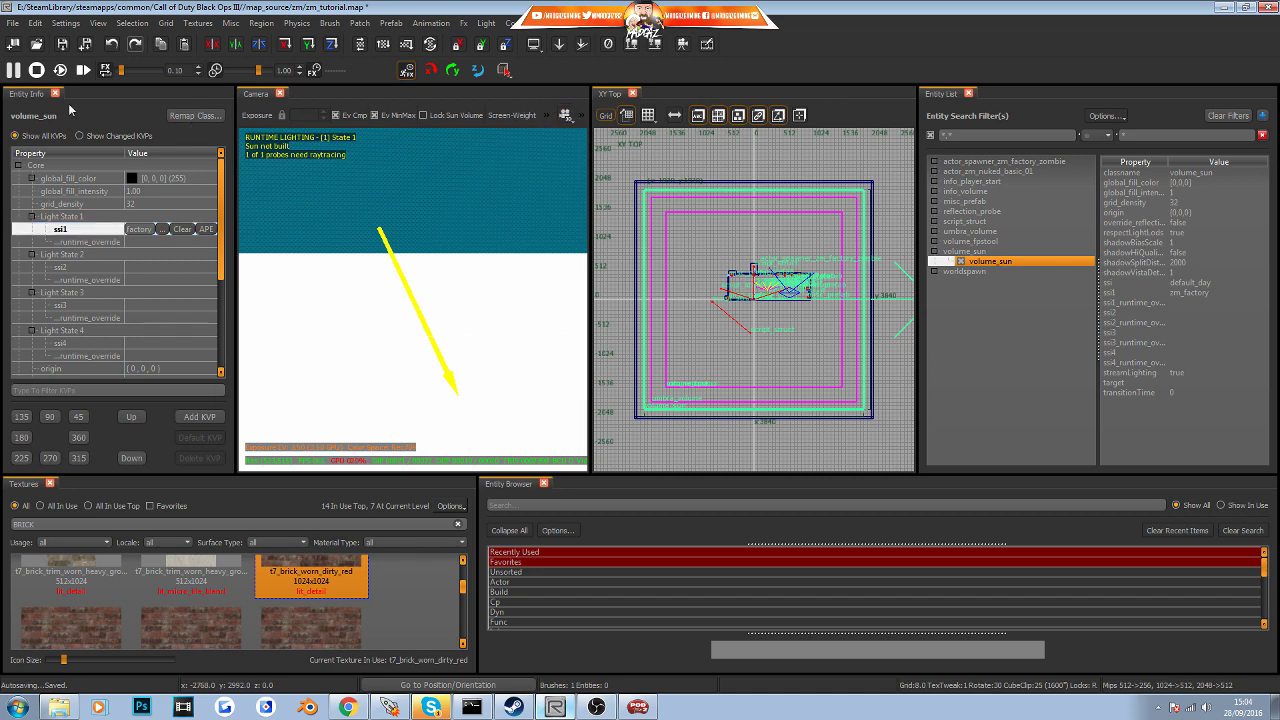
left_click(57, 94)
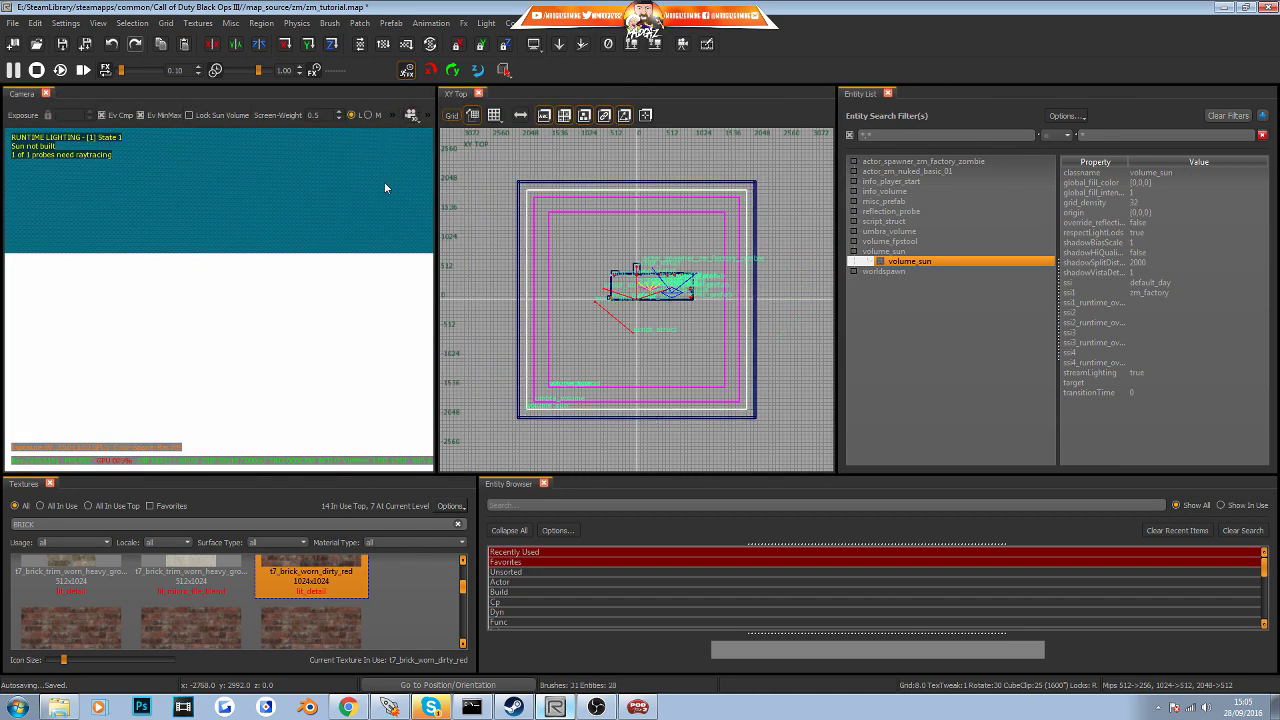
left_click(394, 117)
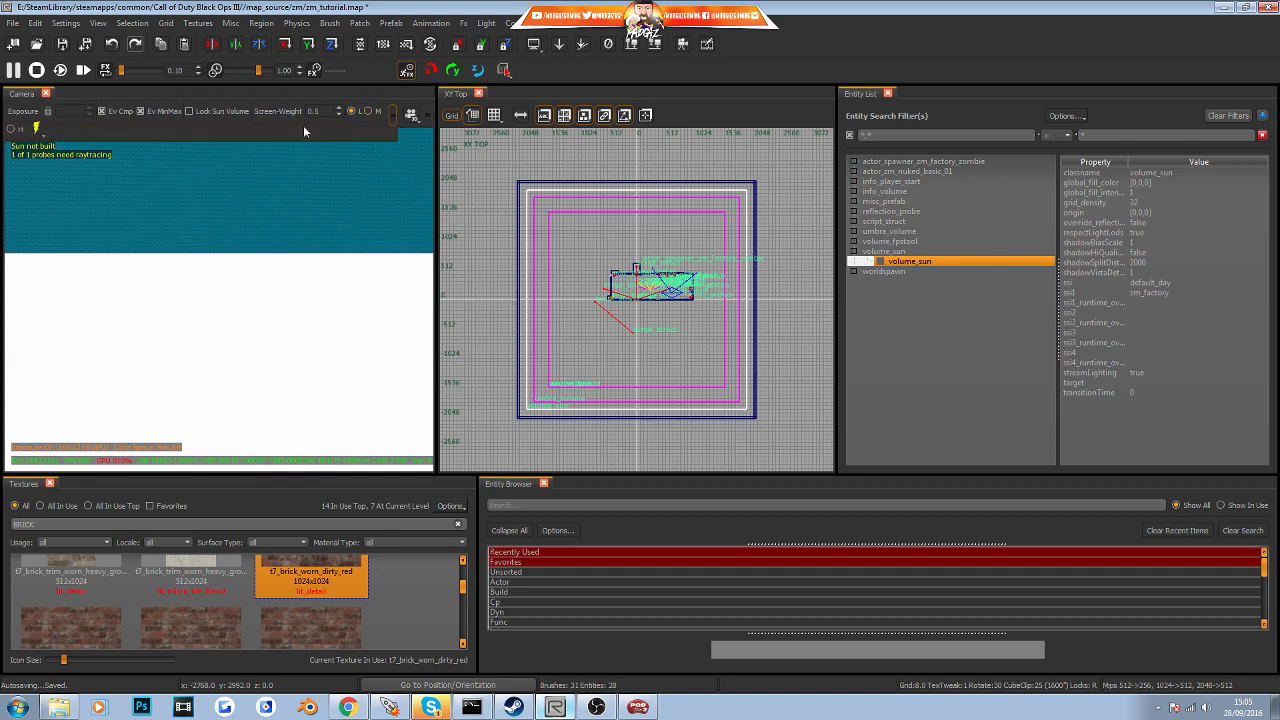
left_click(37, 128)
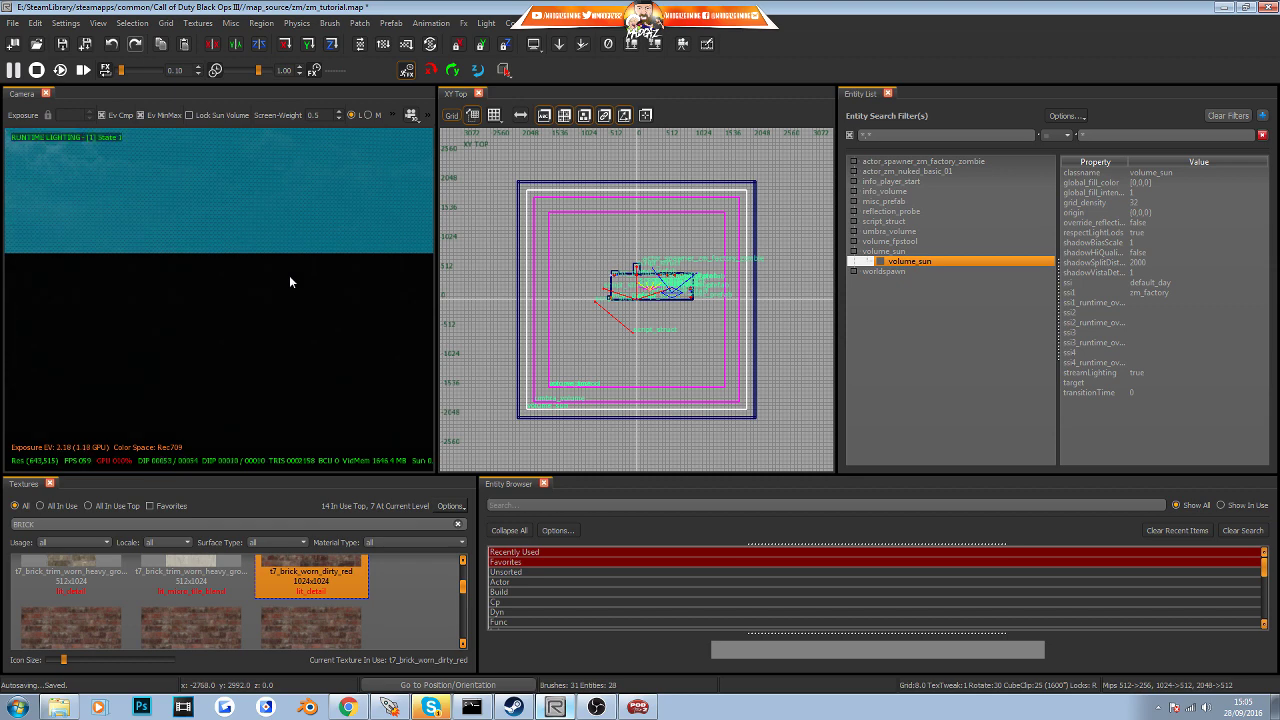
Preview the rebuilt lighting inside the walled area in game view, close the Entity List, and return to the editor view
right_click_drag(289, 276, 340, 180)
right_click_drag(320, 360, 362, 414)
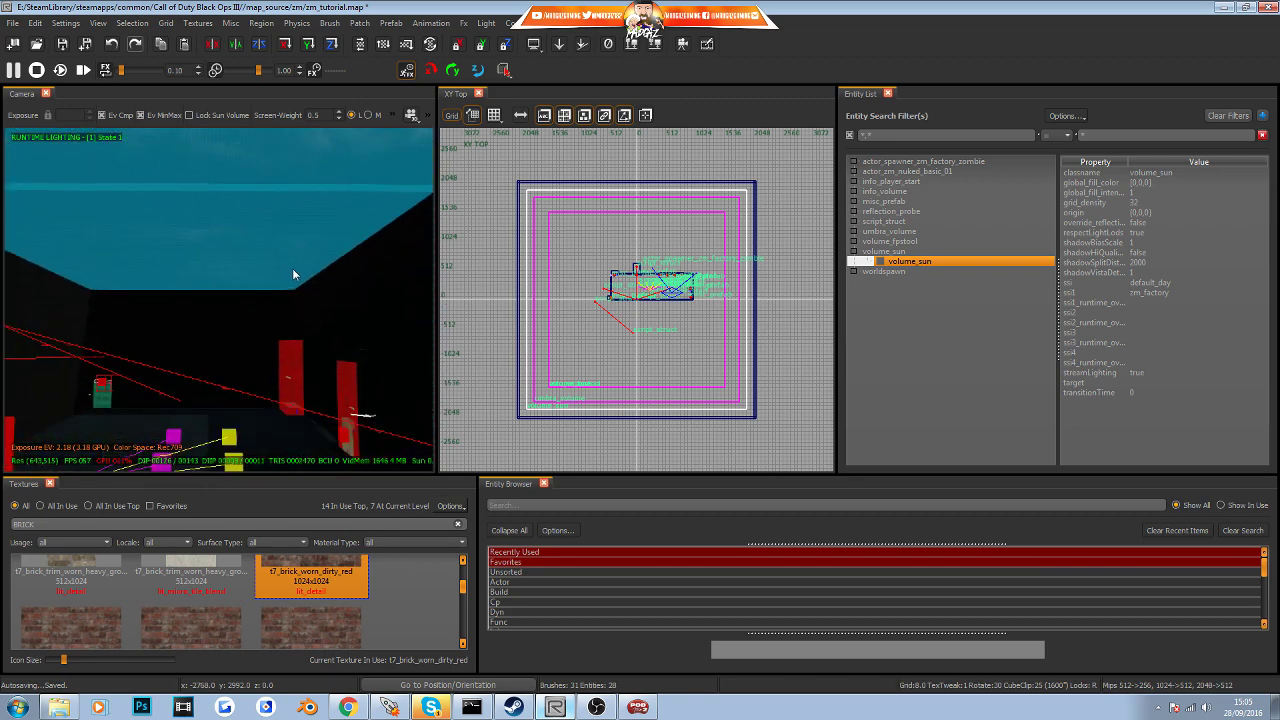
key("g")
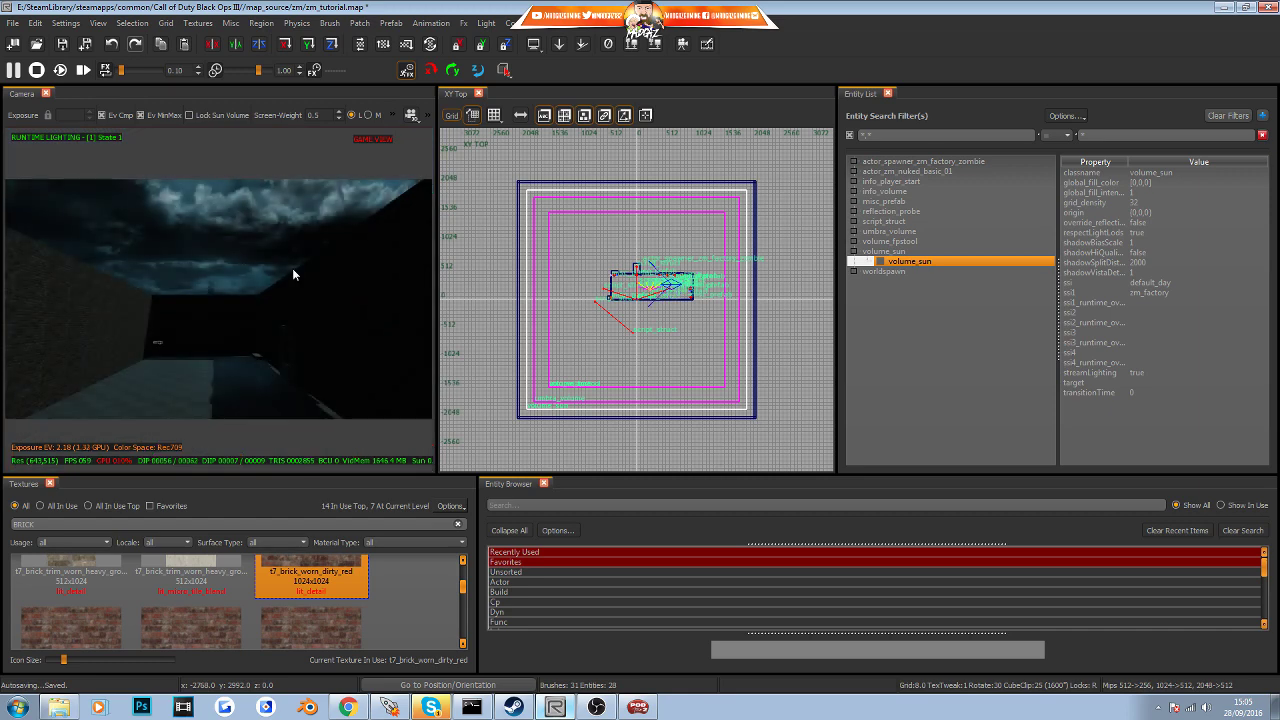
right_click_drag(293, 269, 165, 255)
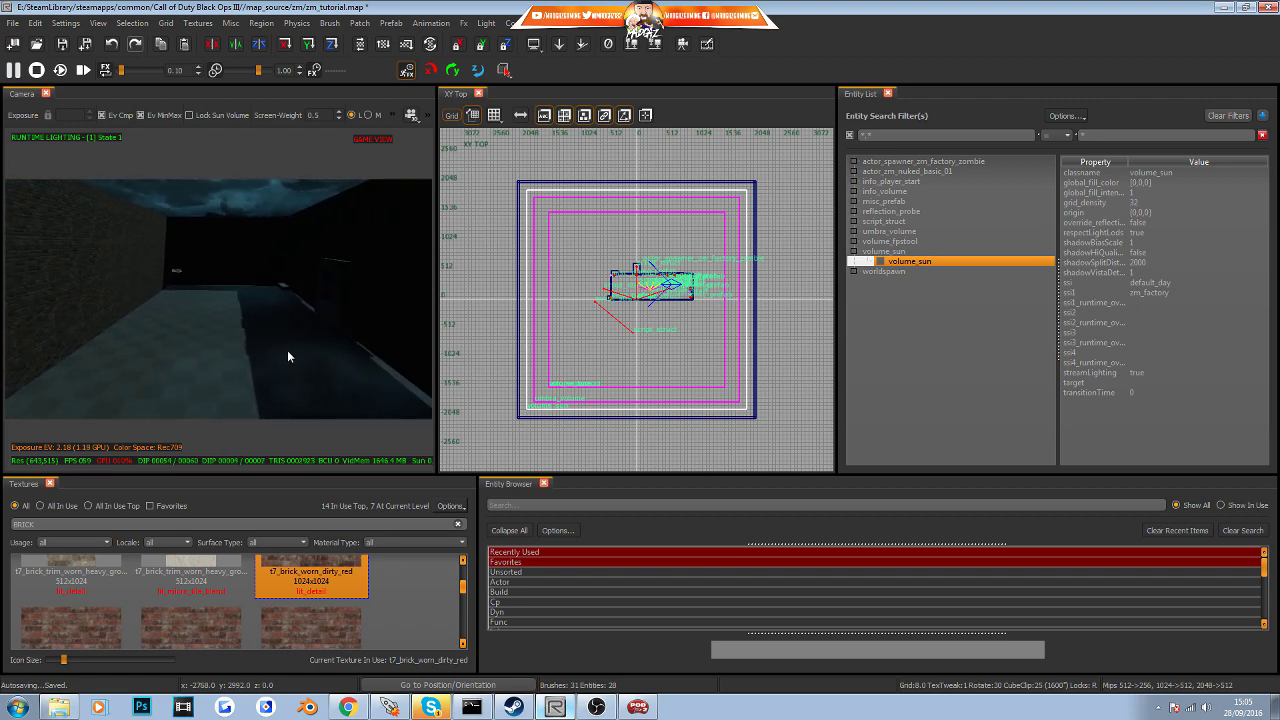
left_click(889, 93)
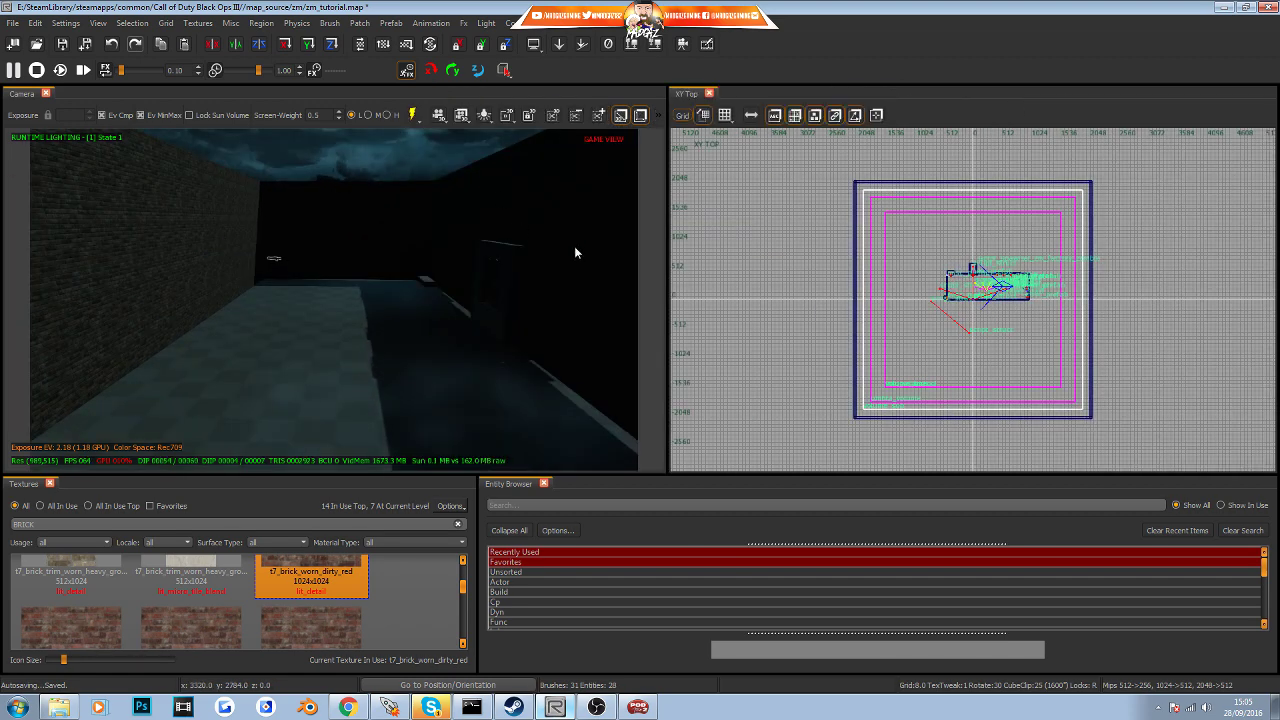
key("g")
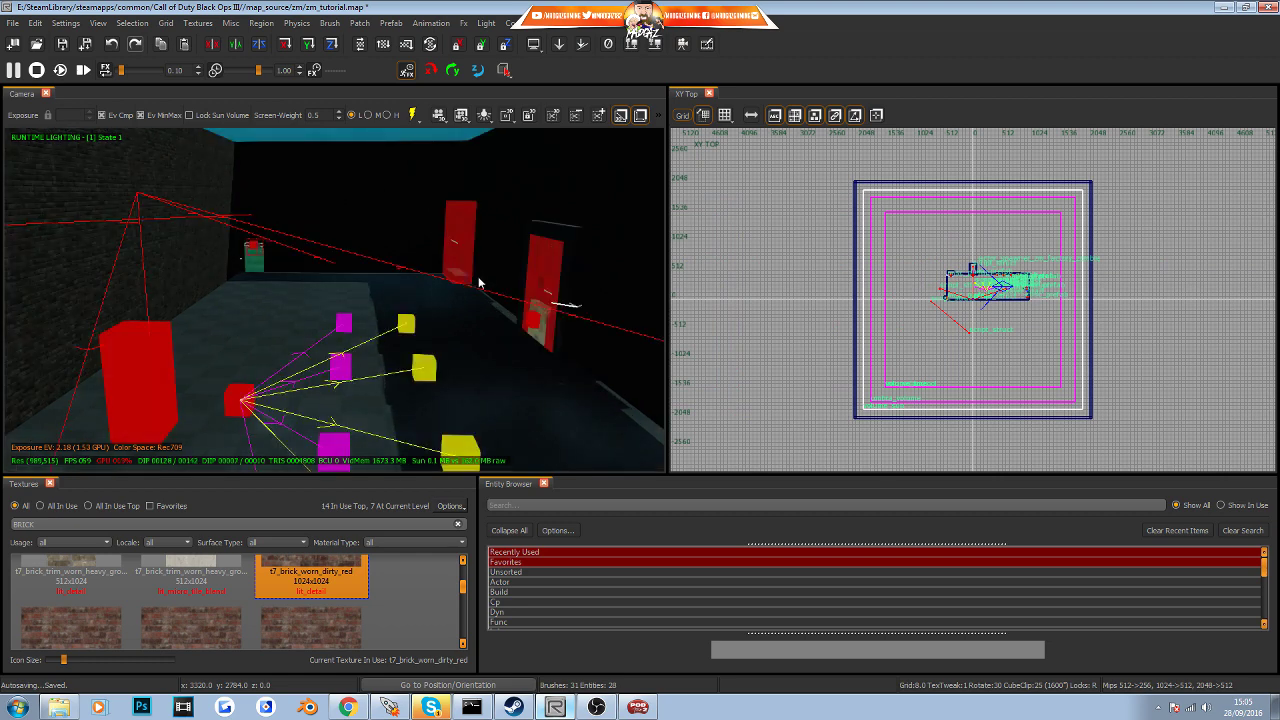
scroll(478, 278, "down", 3)
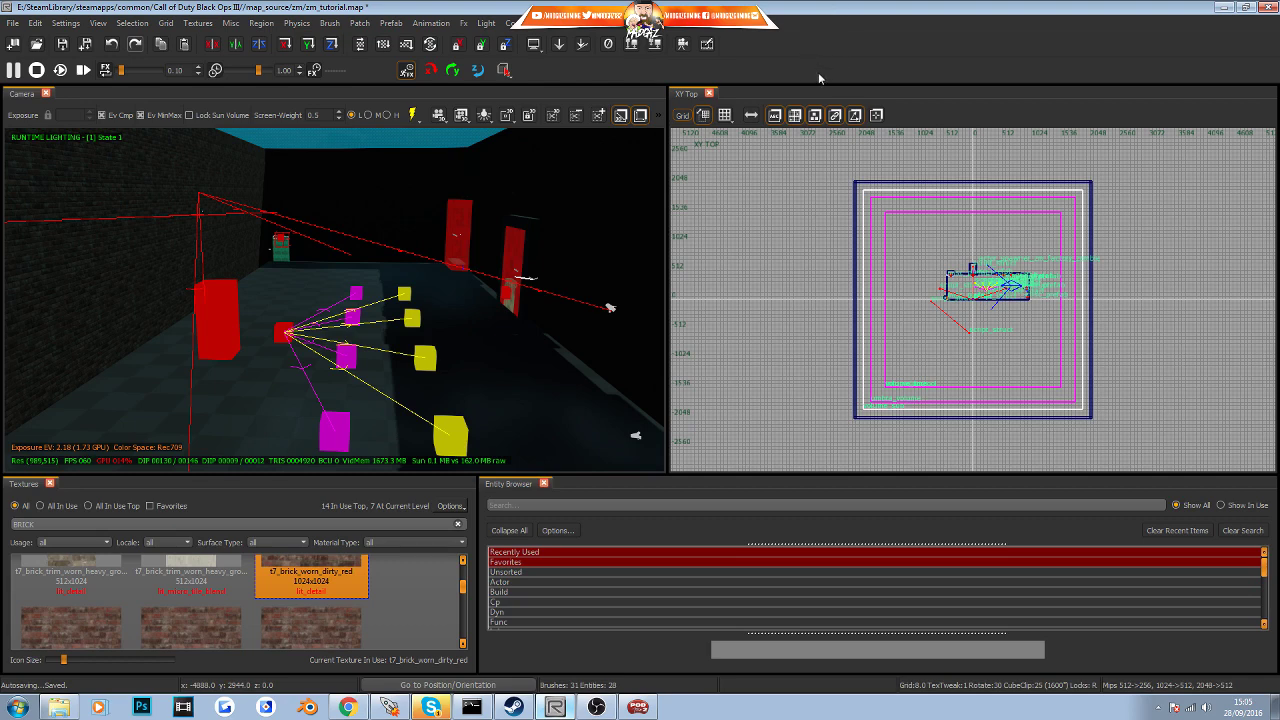
Place a light entity from the Unsorted entities above the yellow and magenta structs, at about x 156, y 268, z 68
right_click(820, 30)
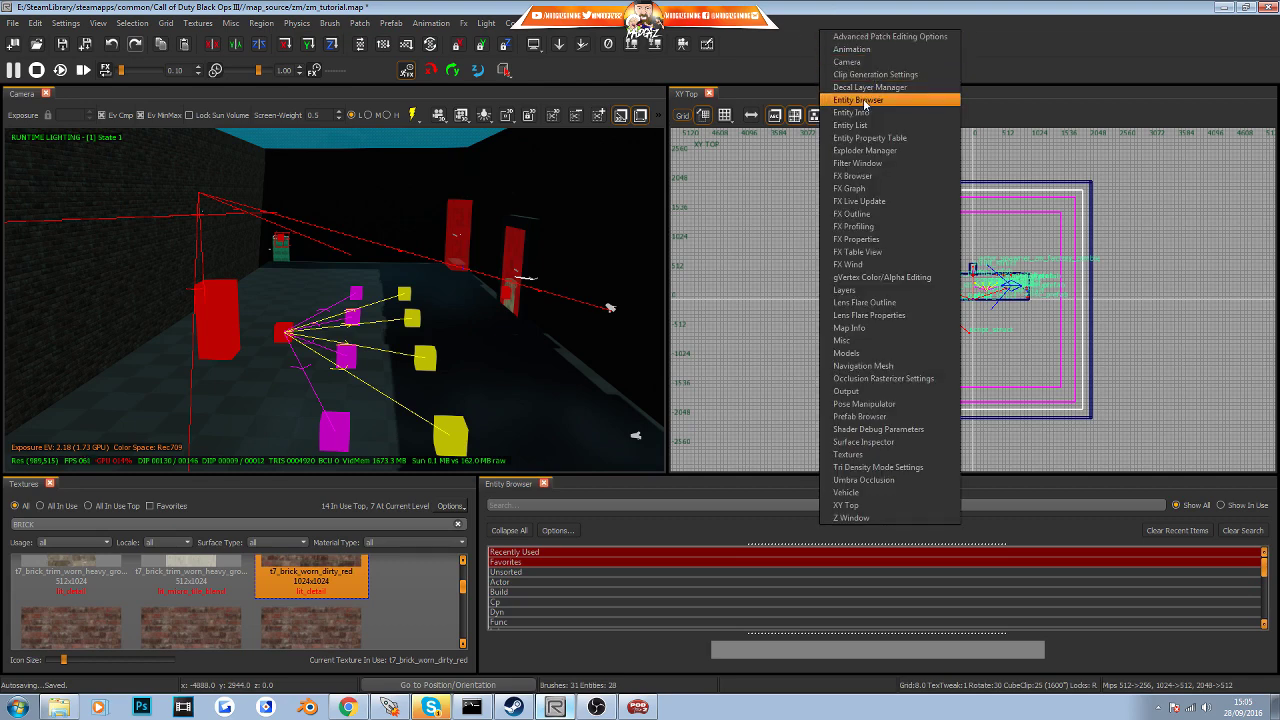
left_click(687, 526)
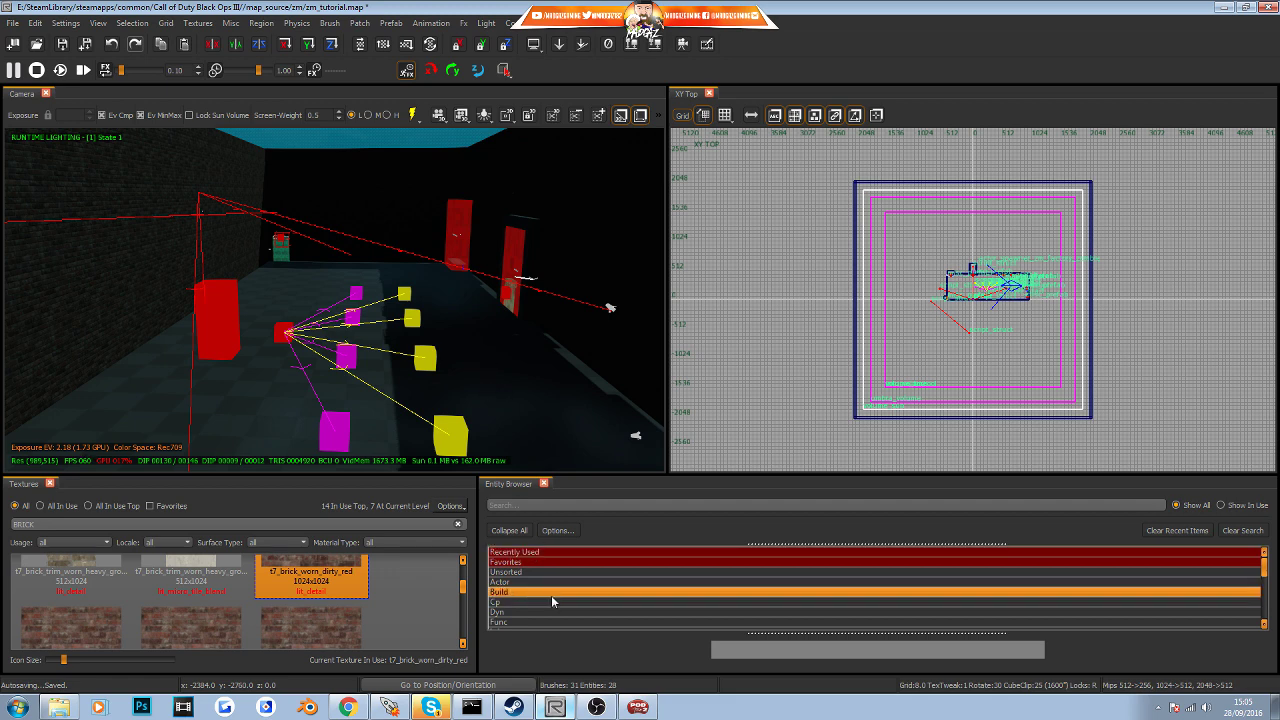
left_click(497, 575)
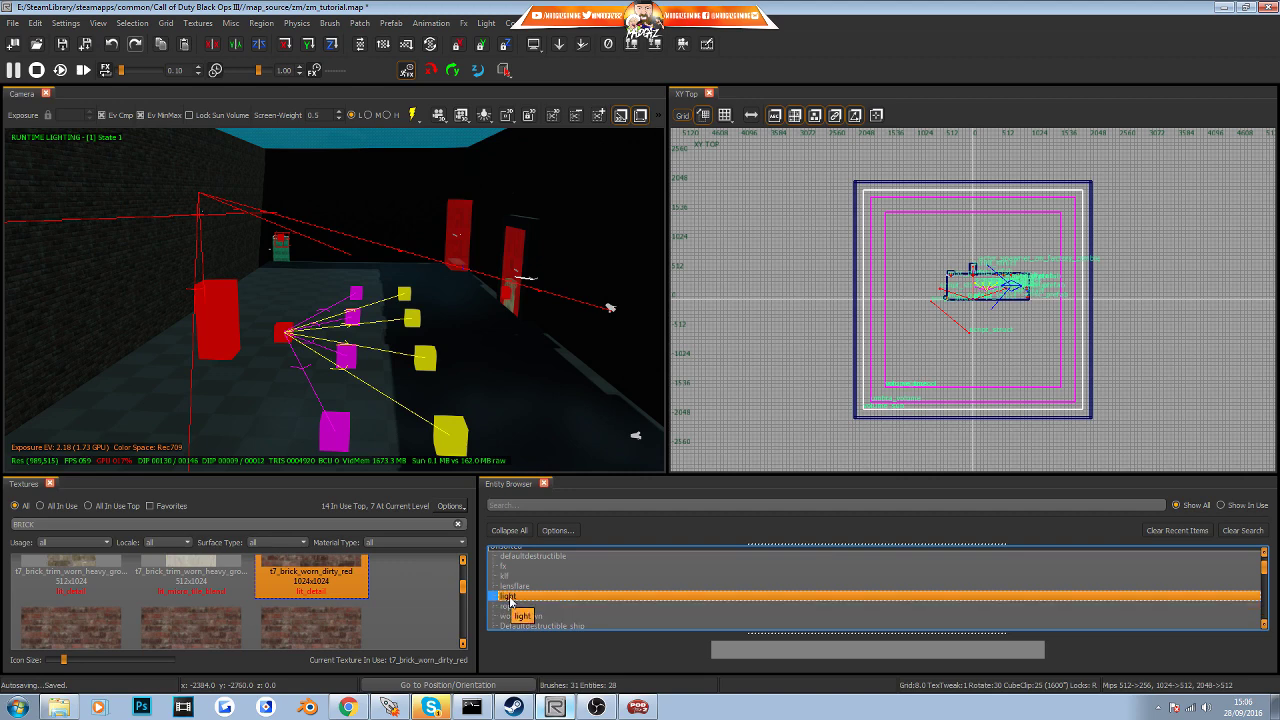
left_click_drag(509, 600, 414, 240)
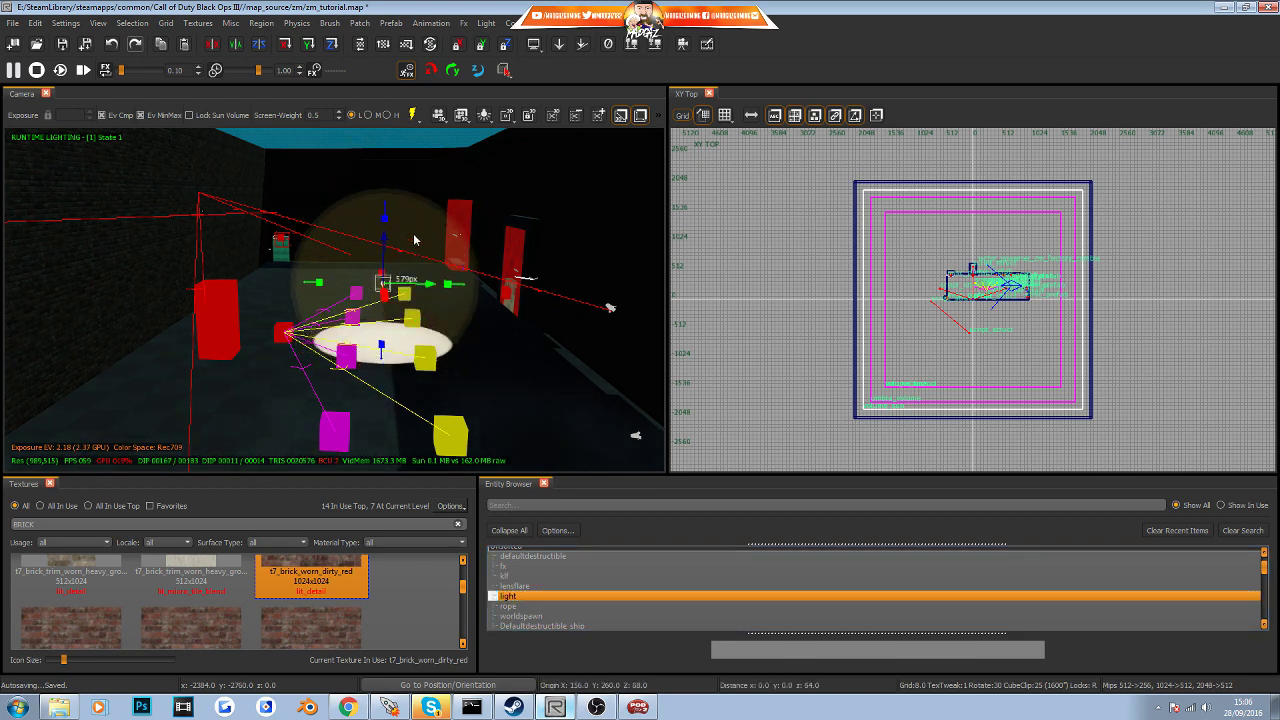
mouse_move(436, 287)
left_mouse_down()
mouse_move(592, 288)
mouse_move(323, 293)
mouse_move(436, 297)
left_mouse_up()
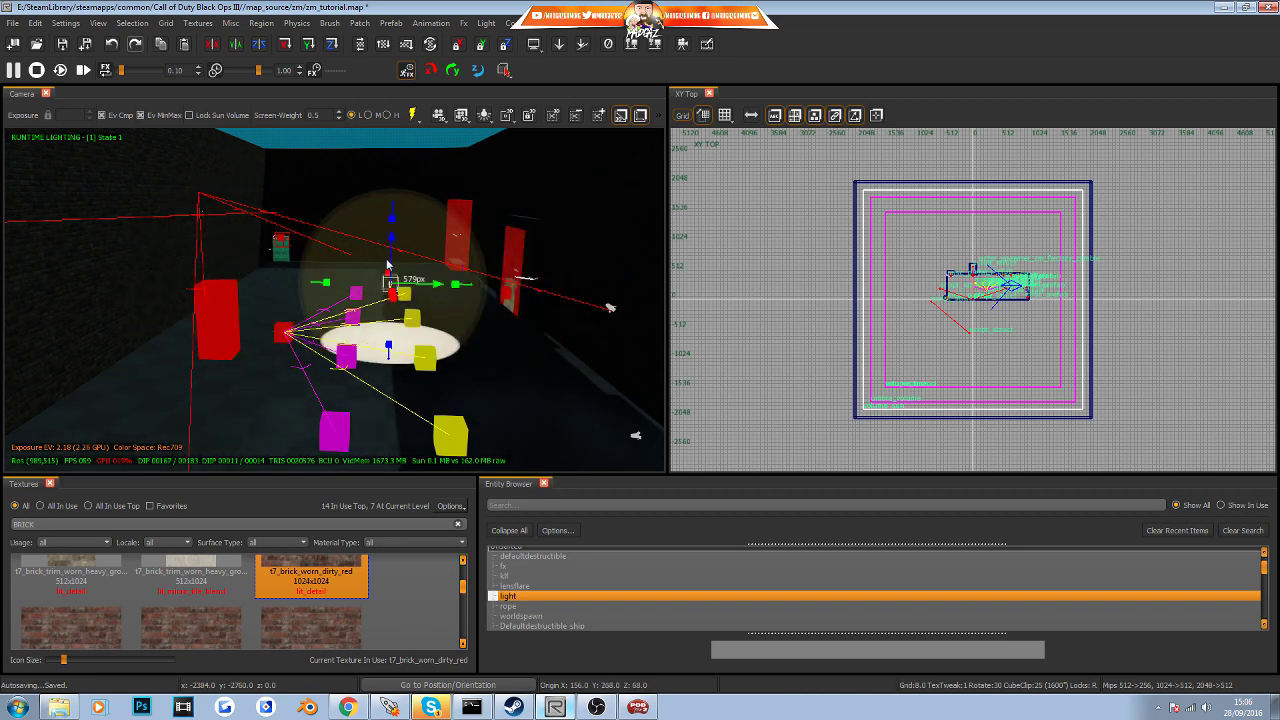
Open the entity info of the placed light and set its stops to 5
key("n")
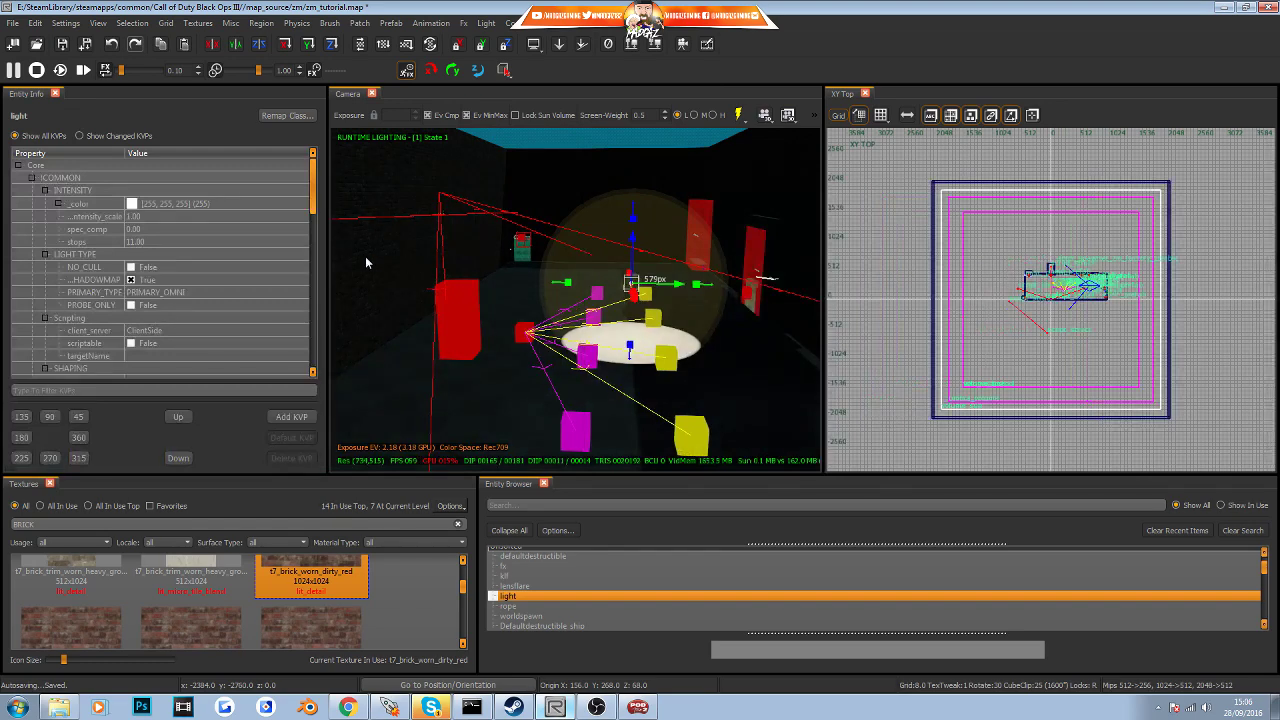
scroll(315, 212, "down", 1)
mouse_move(315, 212)
left_mouse_down()
mouse_move(317, 308)
mouse_move(322, 195)
left_mouse_up()
scroll(313, 213, "up", 3)
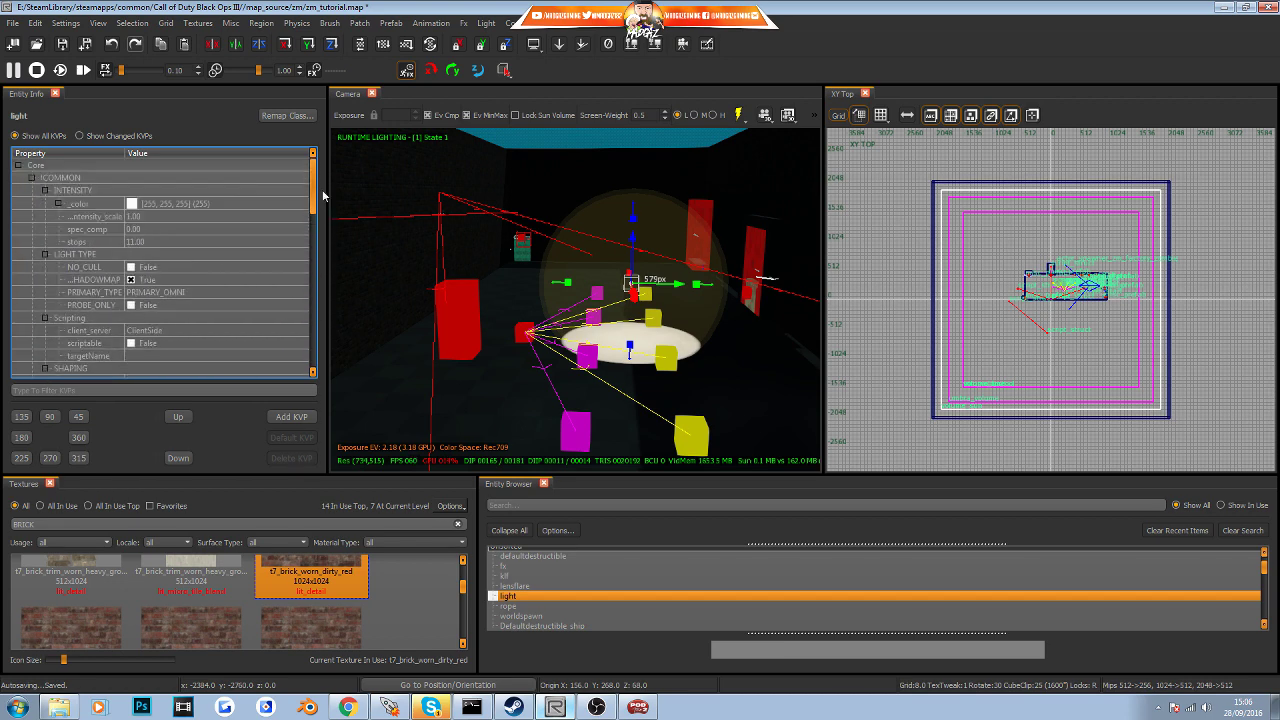
left_click(138, 243)
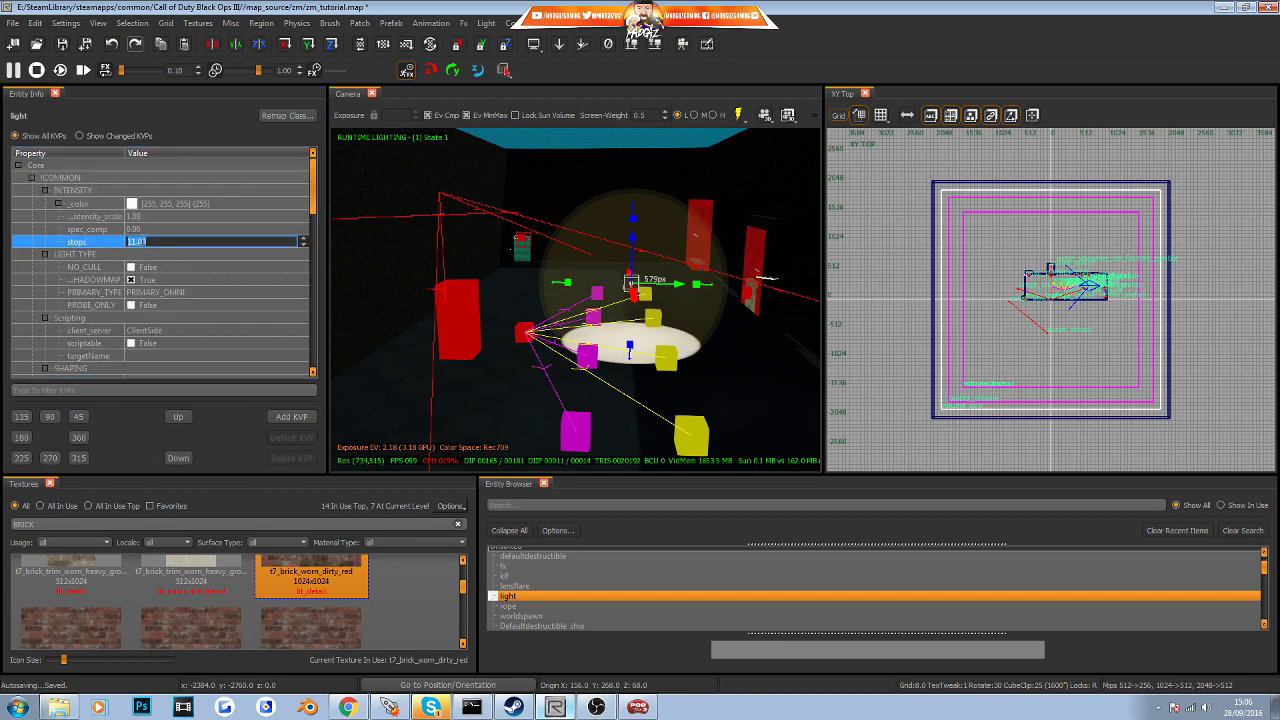
left_click(146, 230)
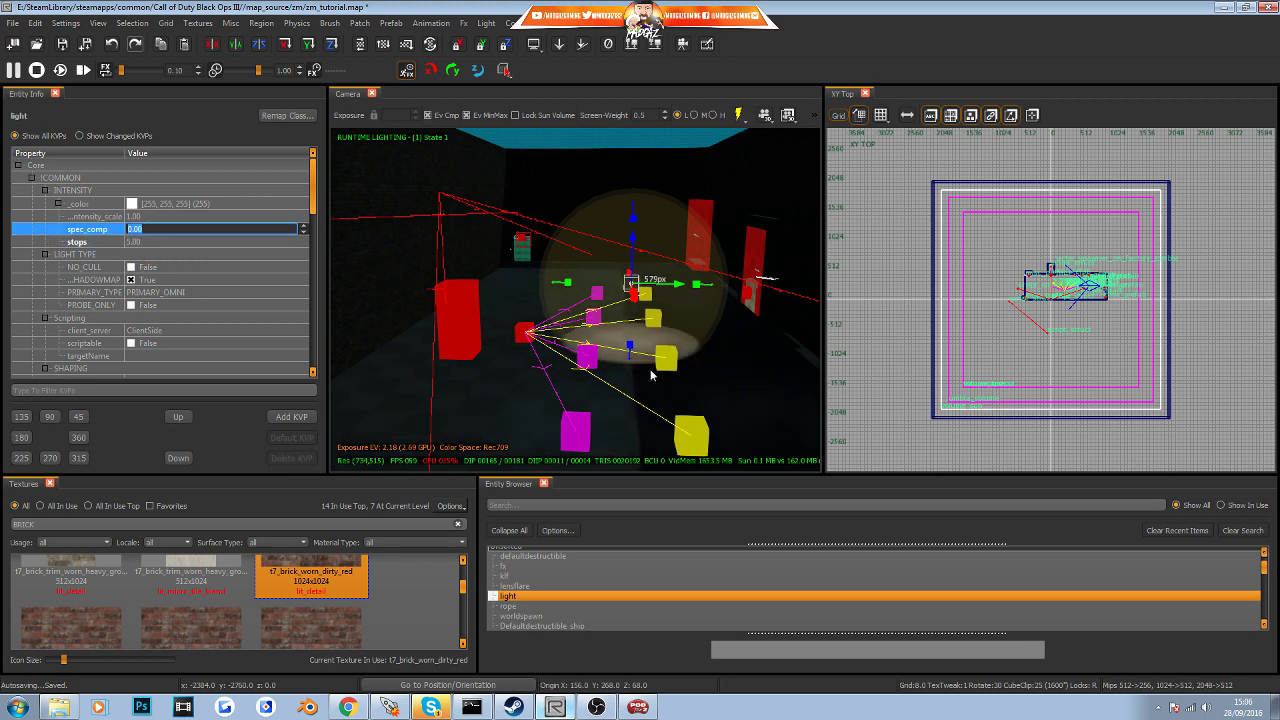
Set the light's radius to 500 in its shaping properties
left_click_drag(318, 190, 313, 243)
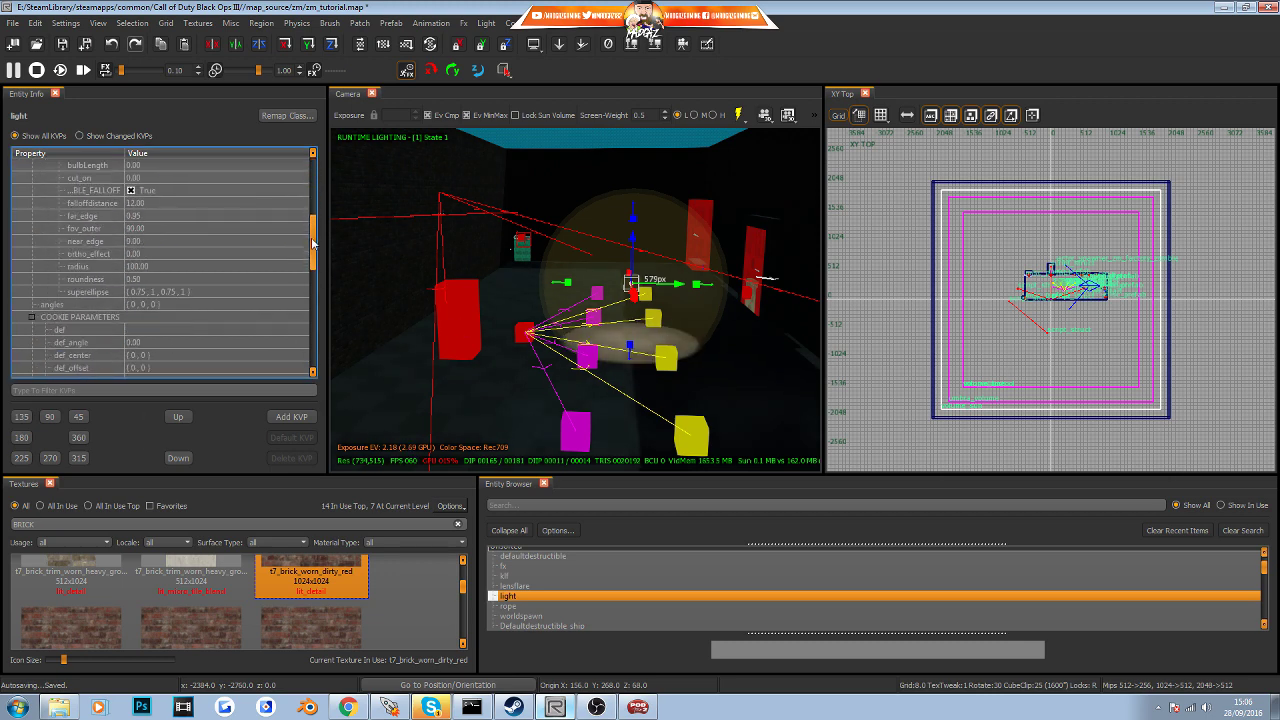
left_click(168, 266)
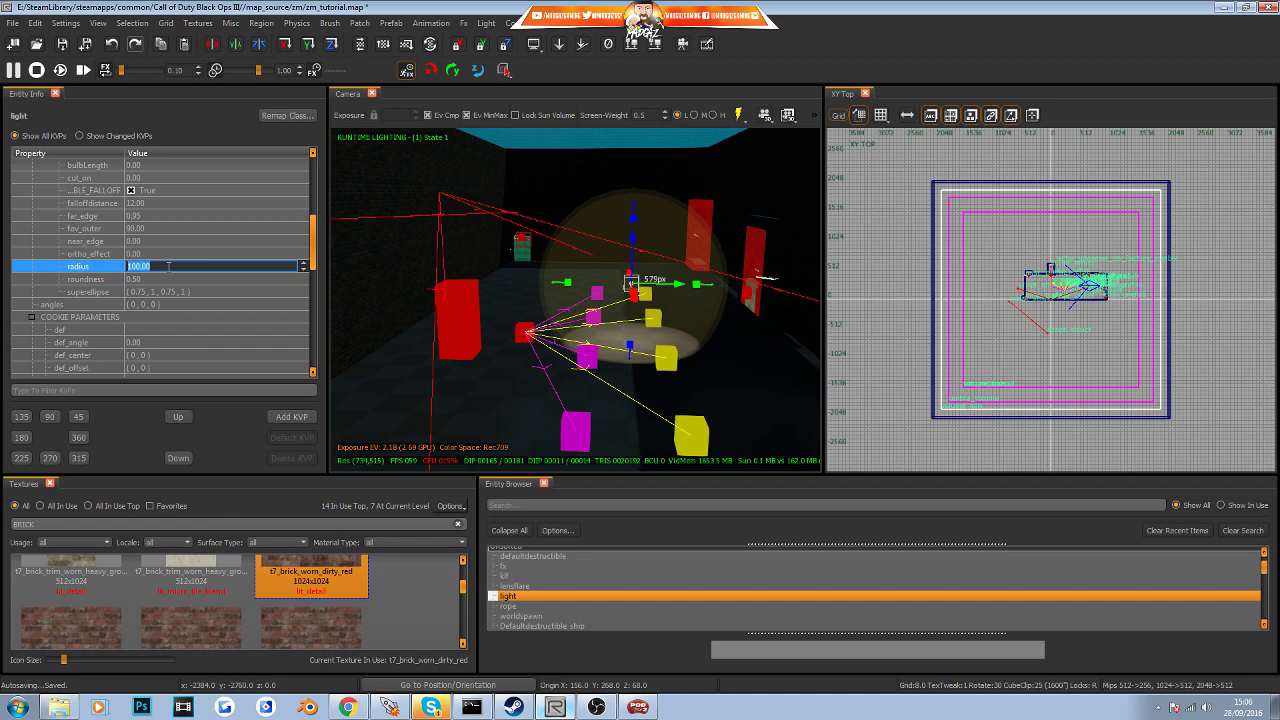
left_click(131, 242)
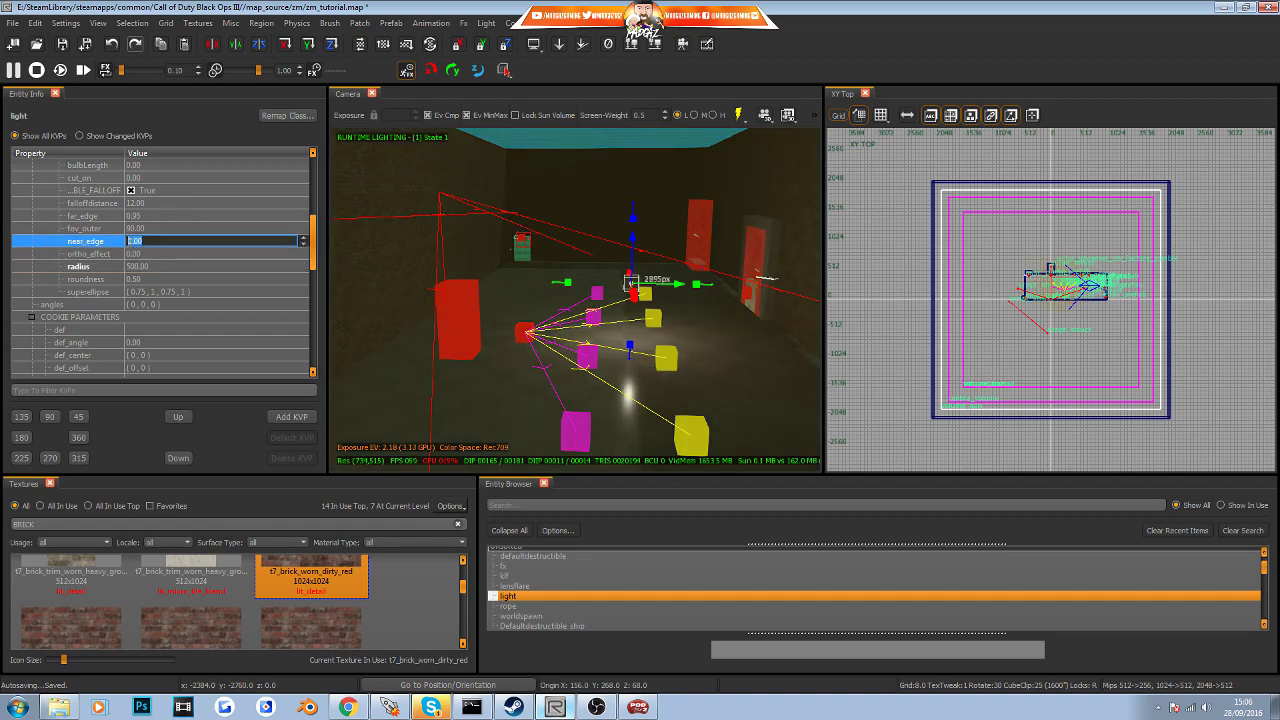
Deselect the light, check its effect around the structs, and rebuild the map lighting
right_click_drag(703, 250, 730, 290)
key("Escape")
right_click_drag(703, 249, 805, 190)
right_click_drag(690, 325, 760, 330)
right_click_drag(734, 372, 678, 315)
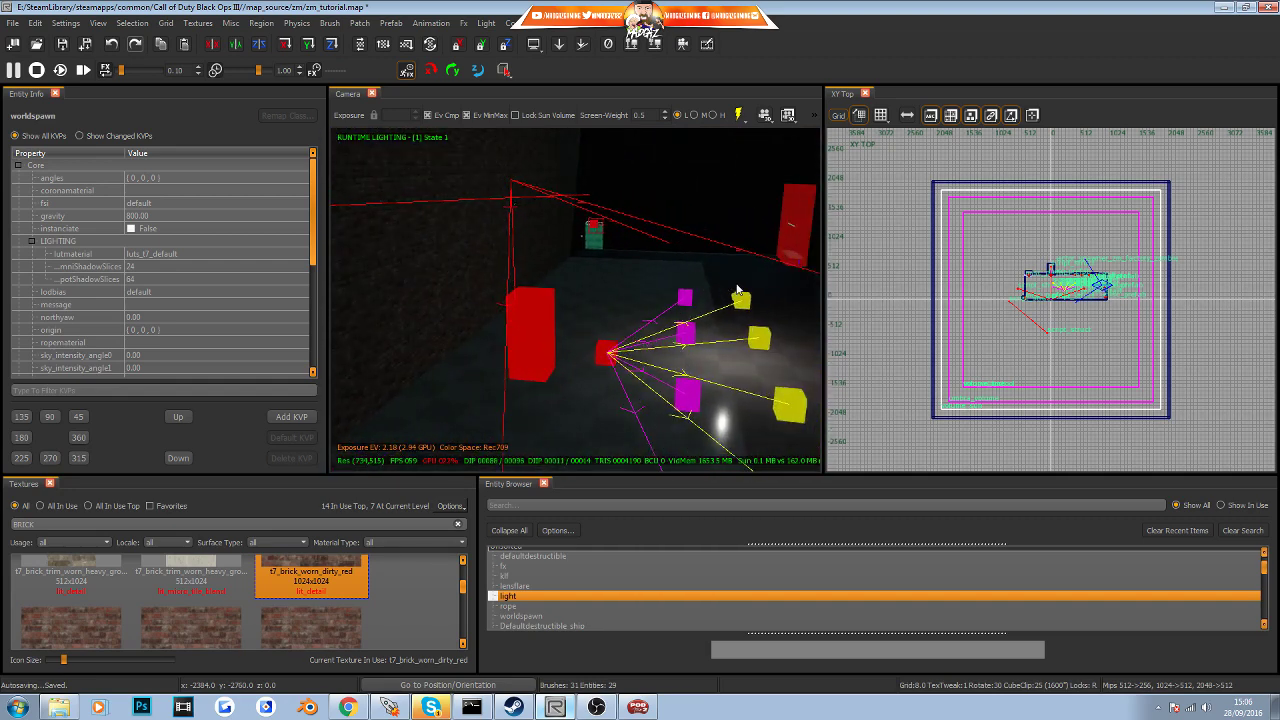
left_click(739, 115)
Turn on game view and examine how the new light falls on the floor and brick walls
right_click_drag(661, 291, 680, 270)
mouse_move(600, 270)
right_mouse_down()
mouse_move(654, 283)
mouse_move(656, 263)
mouse_move(765, 263)
mouse_move(690, 300)
mouse_move(685, 290)
mouse_move(785, 296)
mouse_move(690, 305)
mouse_move(610, 265)
right_mouse_up()
key("g")
right_click_drag(705, 285, 609, 352)
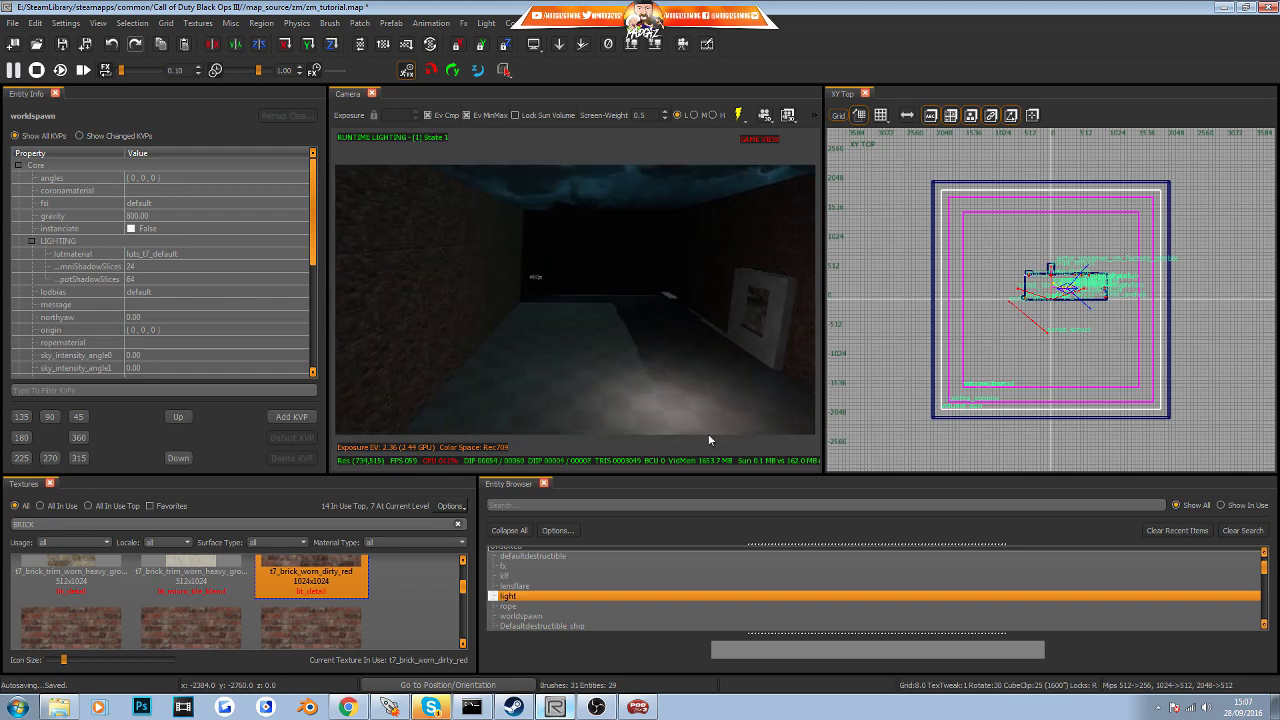
Save the map, switch to the Black Ops III Mod Tools Launcher, and compile in Full mode, link and run zm_tutorial
left_click(10, 24)
left_click(18, 64)
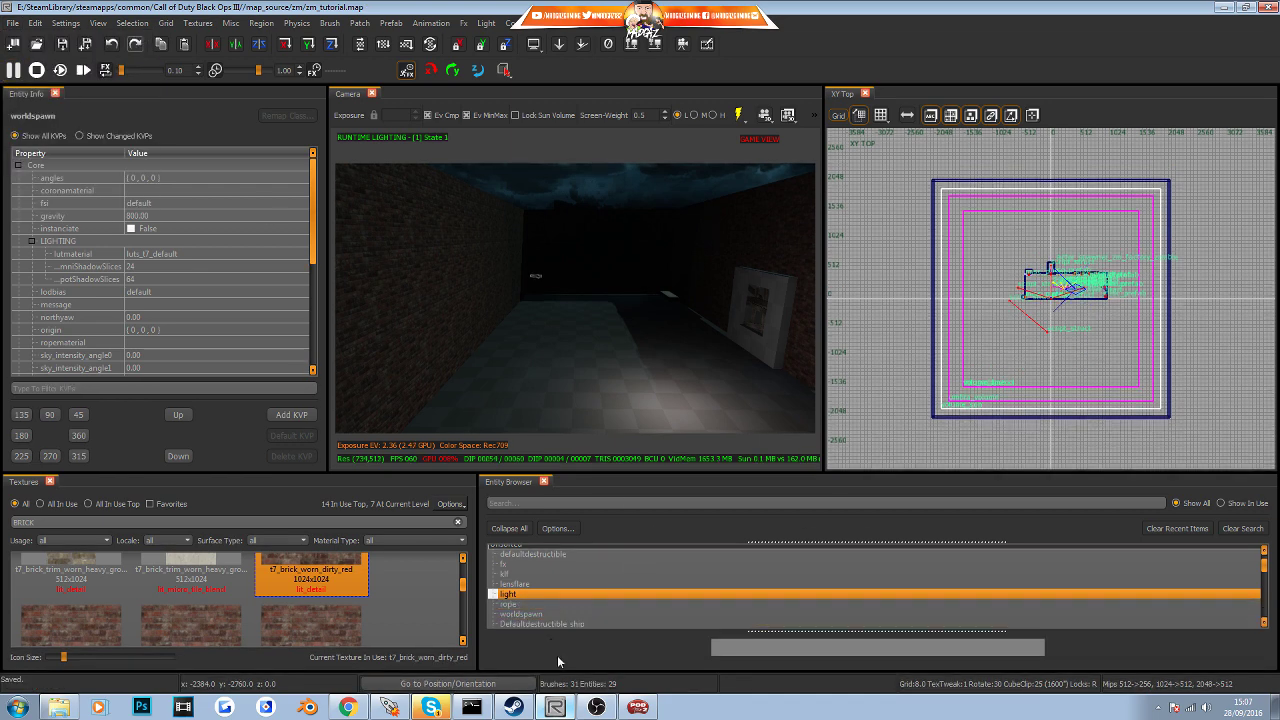
left_click(397, 702)
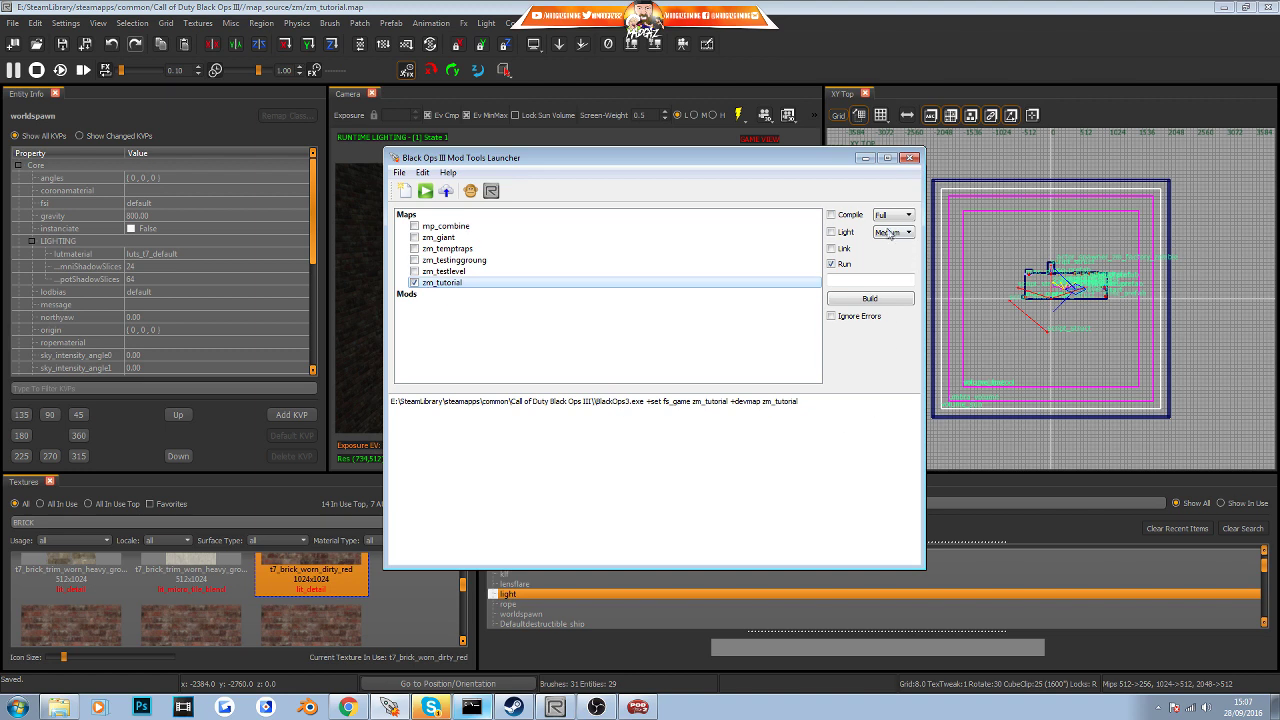
left_click(842, 218)
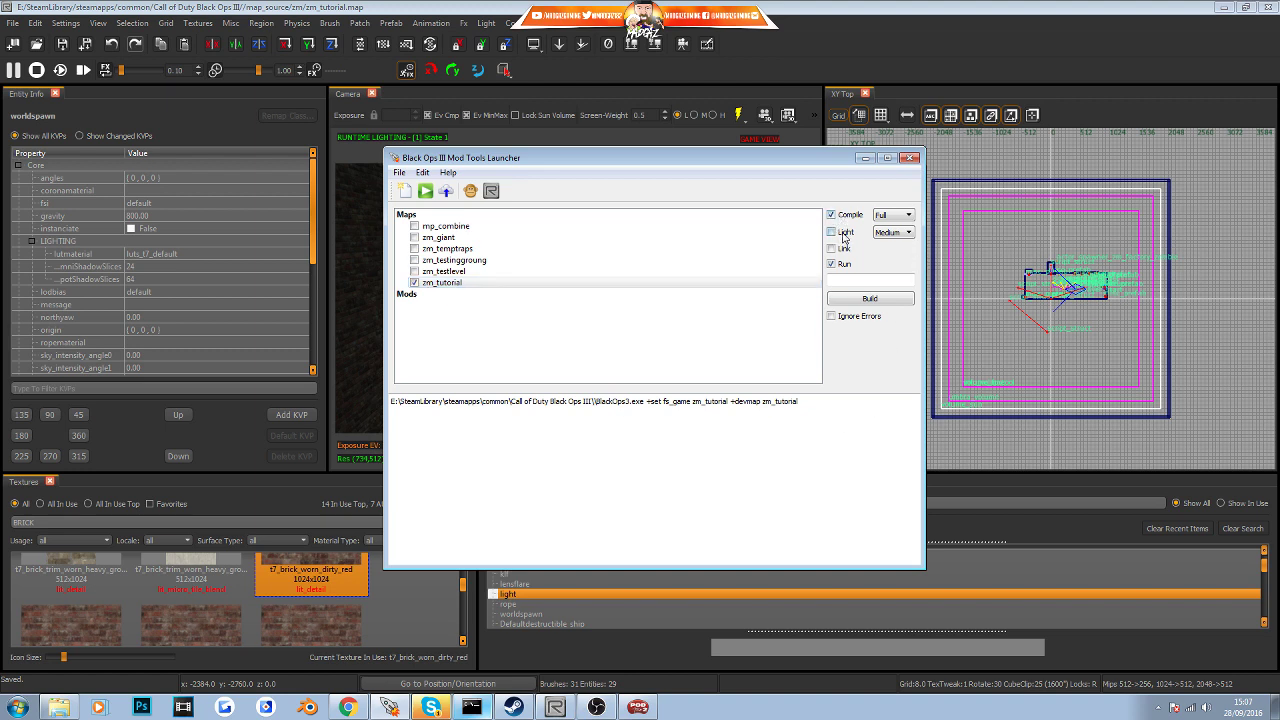
left_click(866, 301)
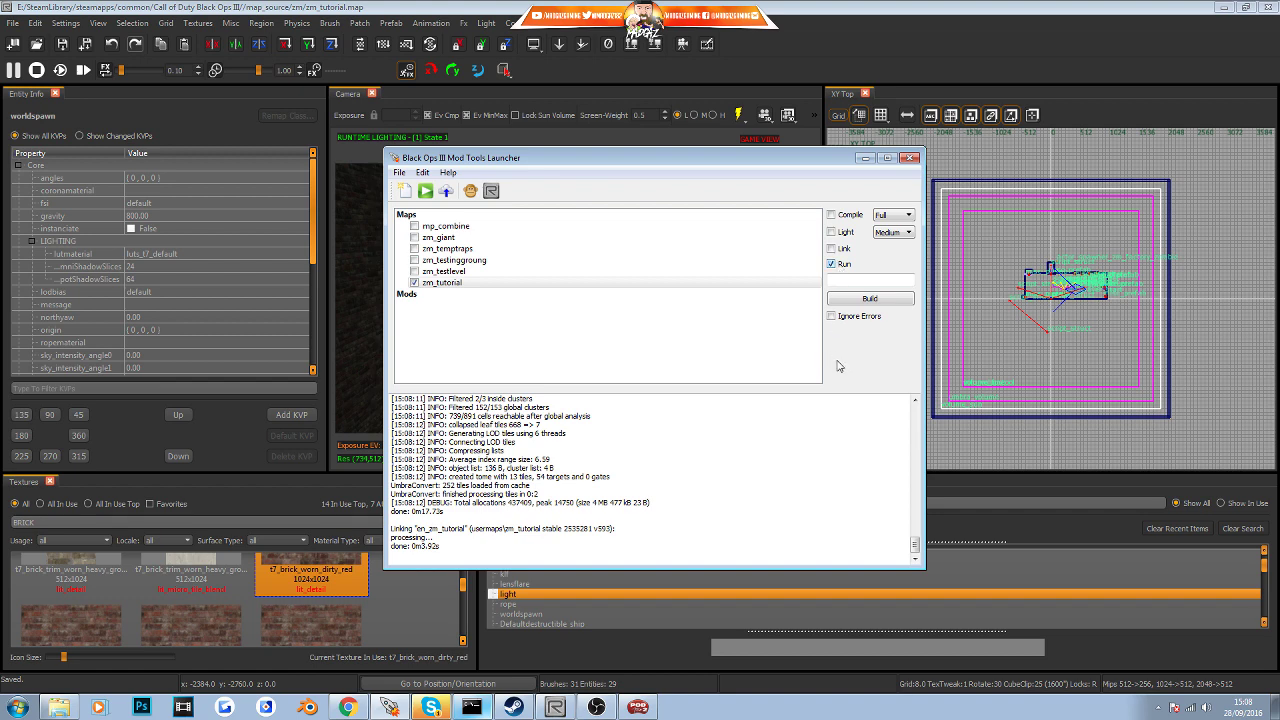
left_click(868, 300)
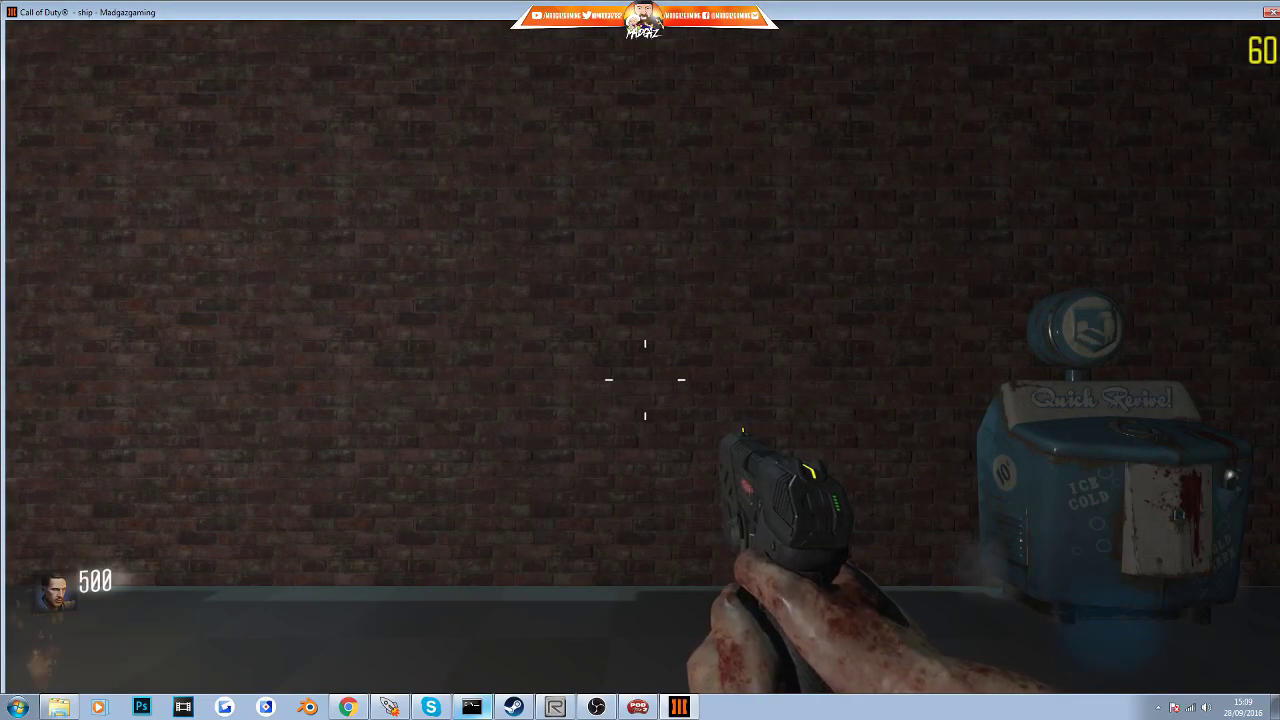
Walk through the running map to examine the brick walls, night sky, perk machines and placed light
key("w")
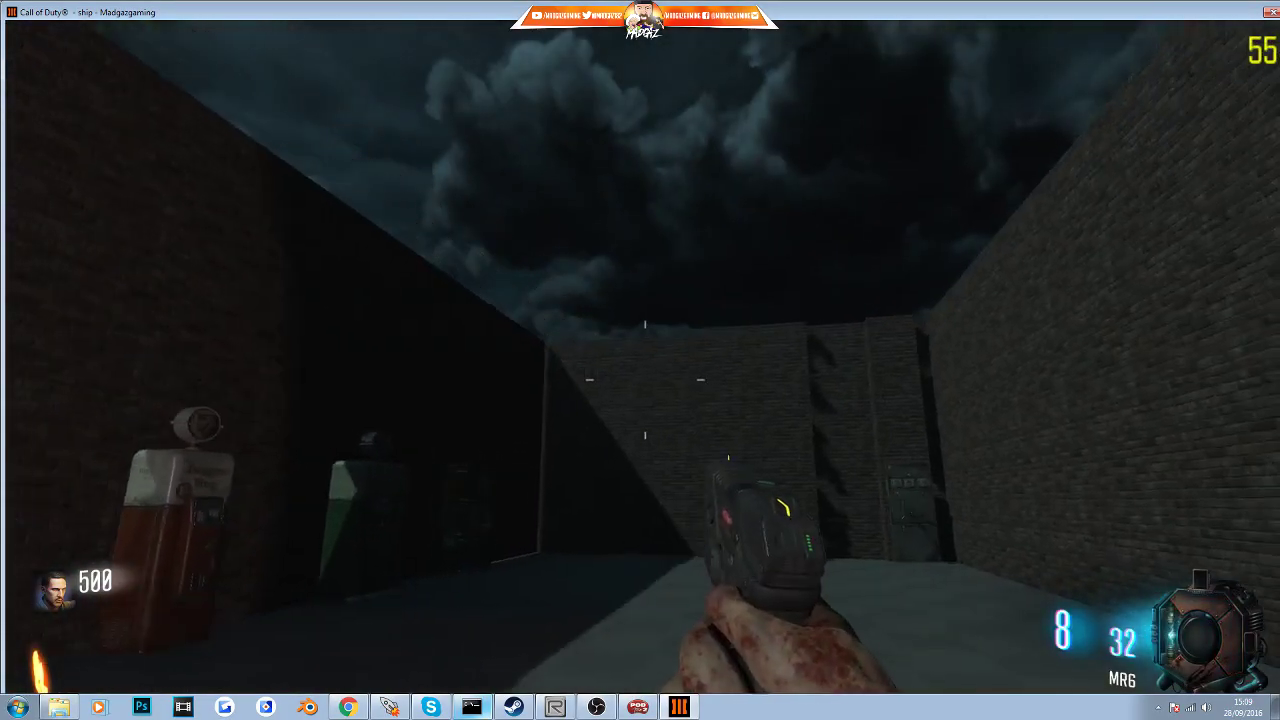
key("w")
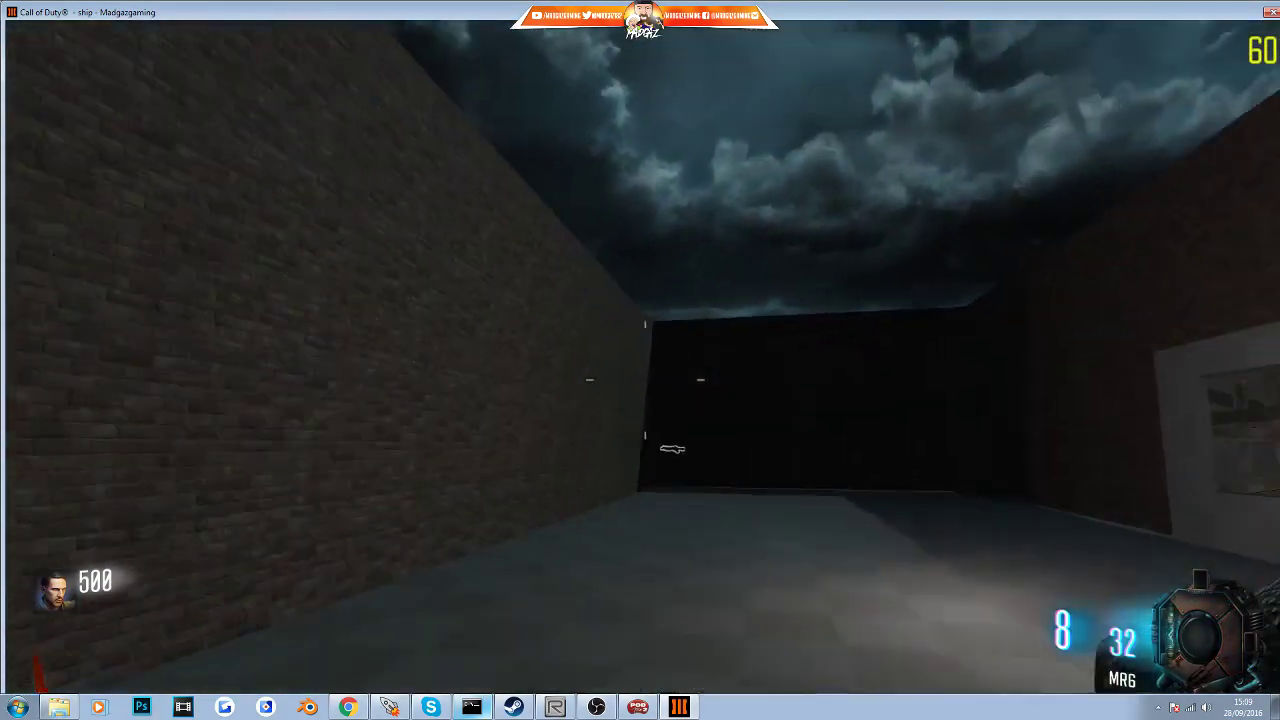
key("w")
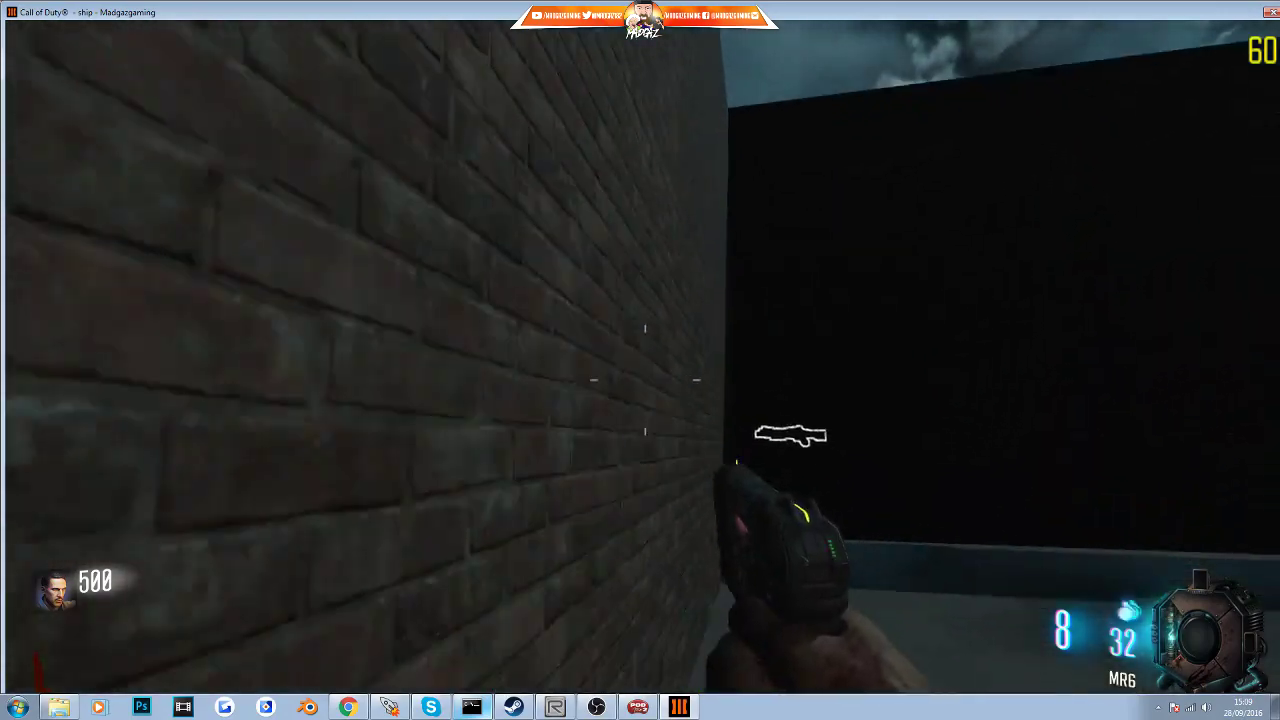
key("w")
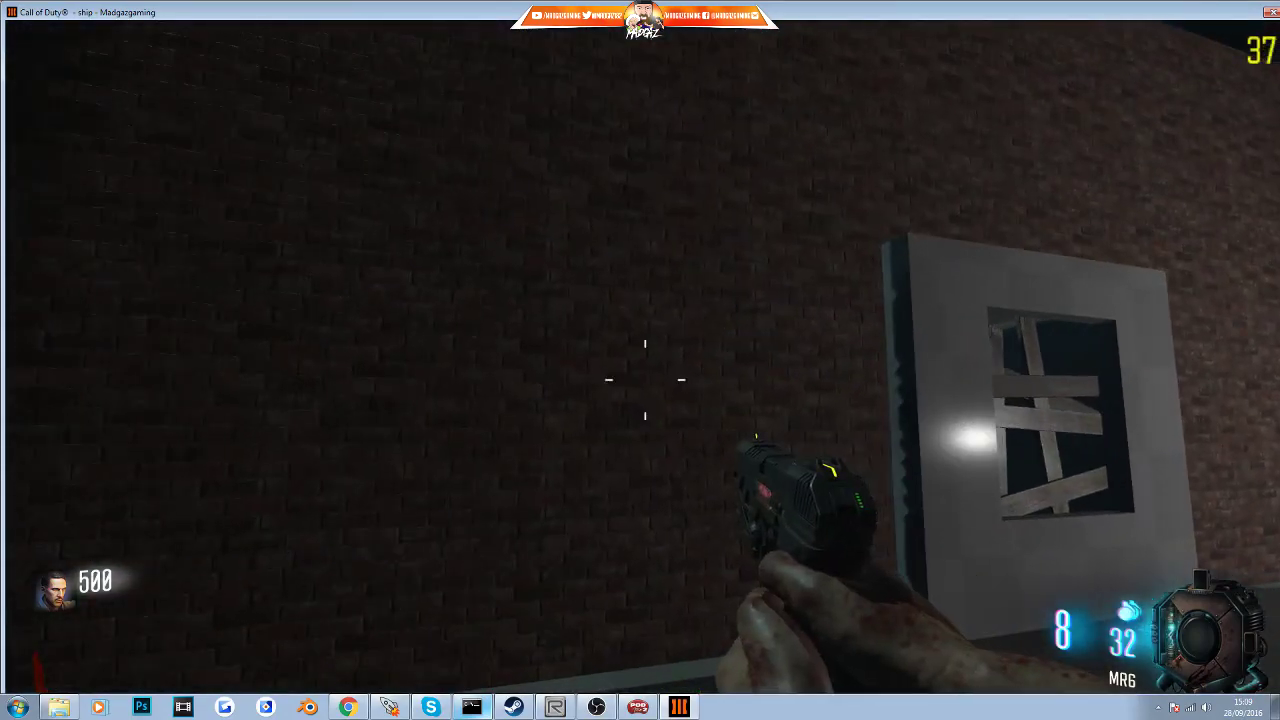
key("w")
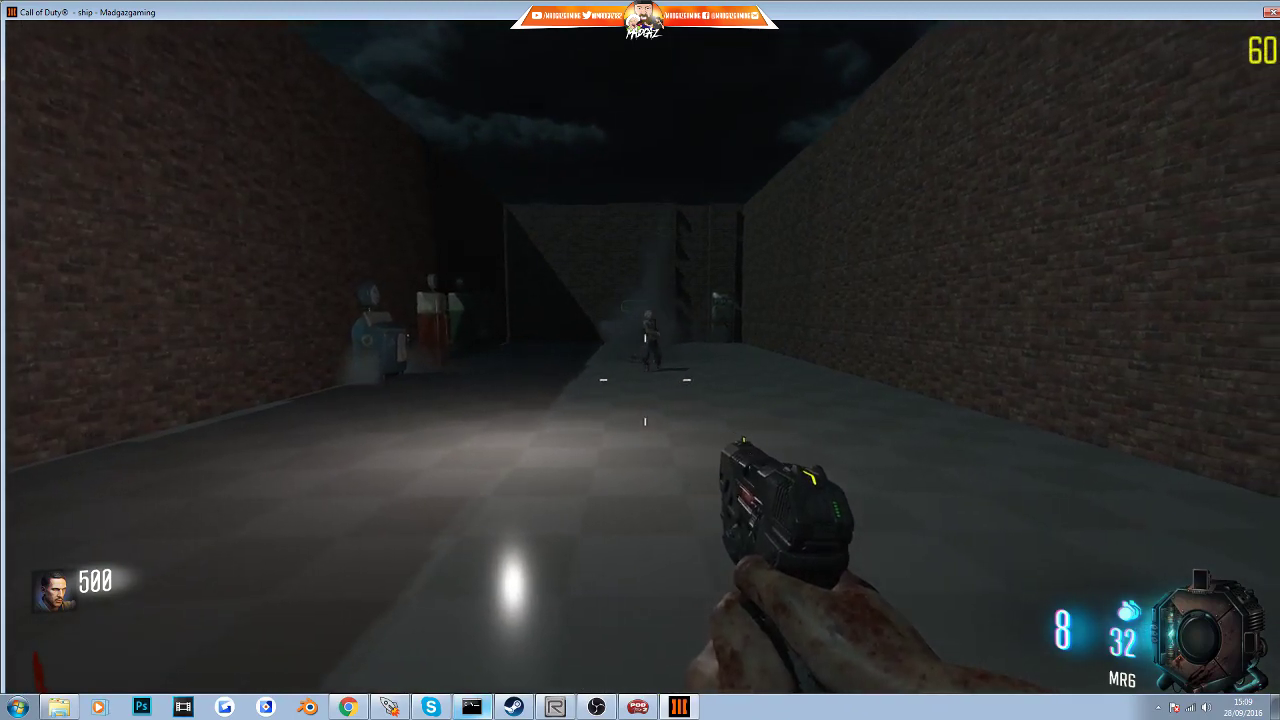
key("d")
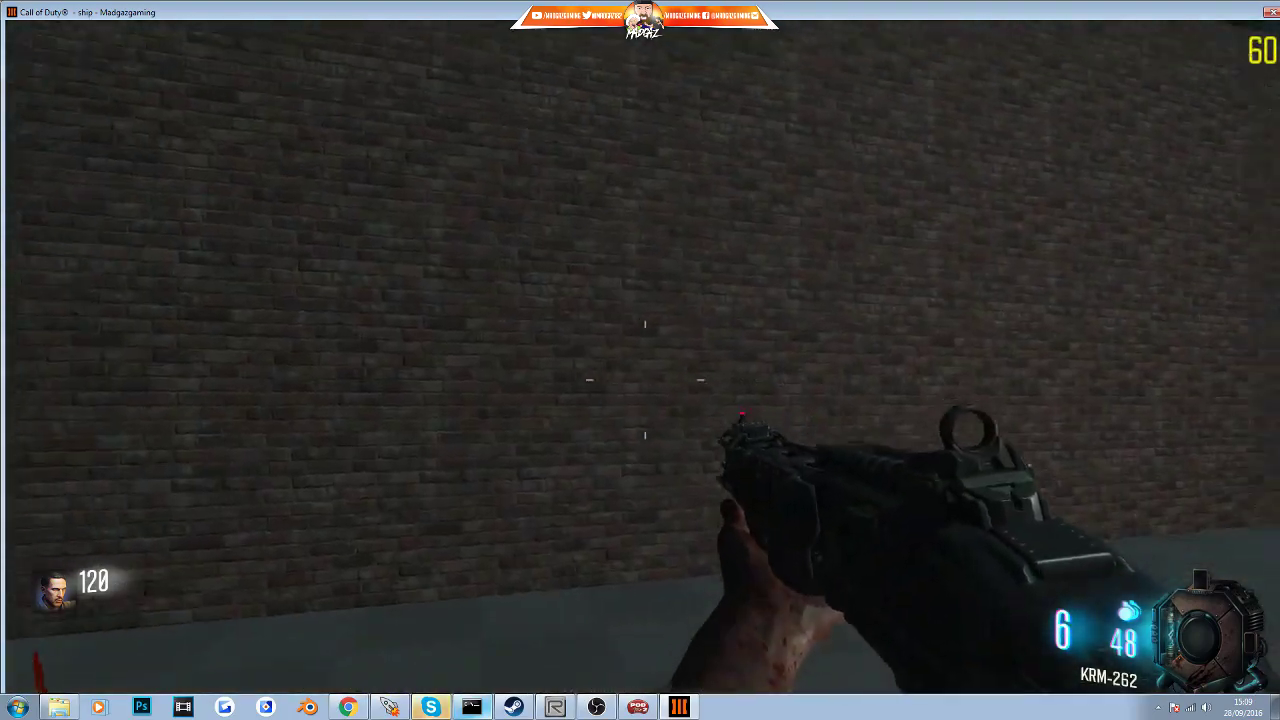
Playtest around the lit floor area, shoot the approaching zombie, and examine how the light falls near the window frame
key("w")
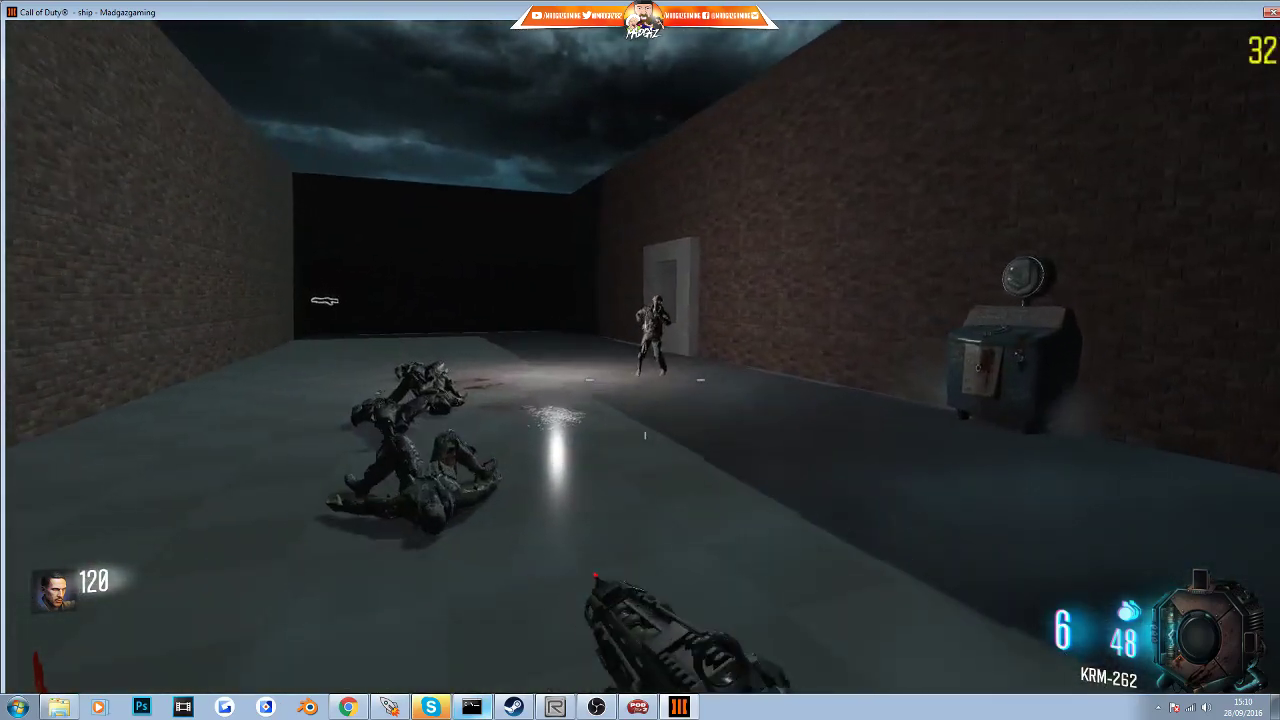
key("w")
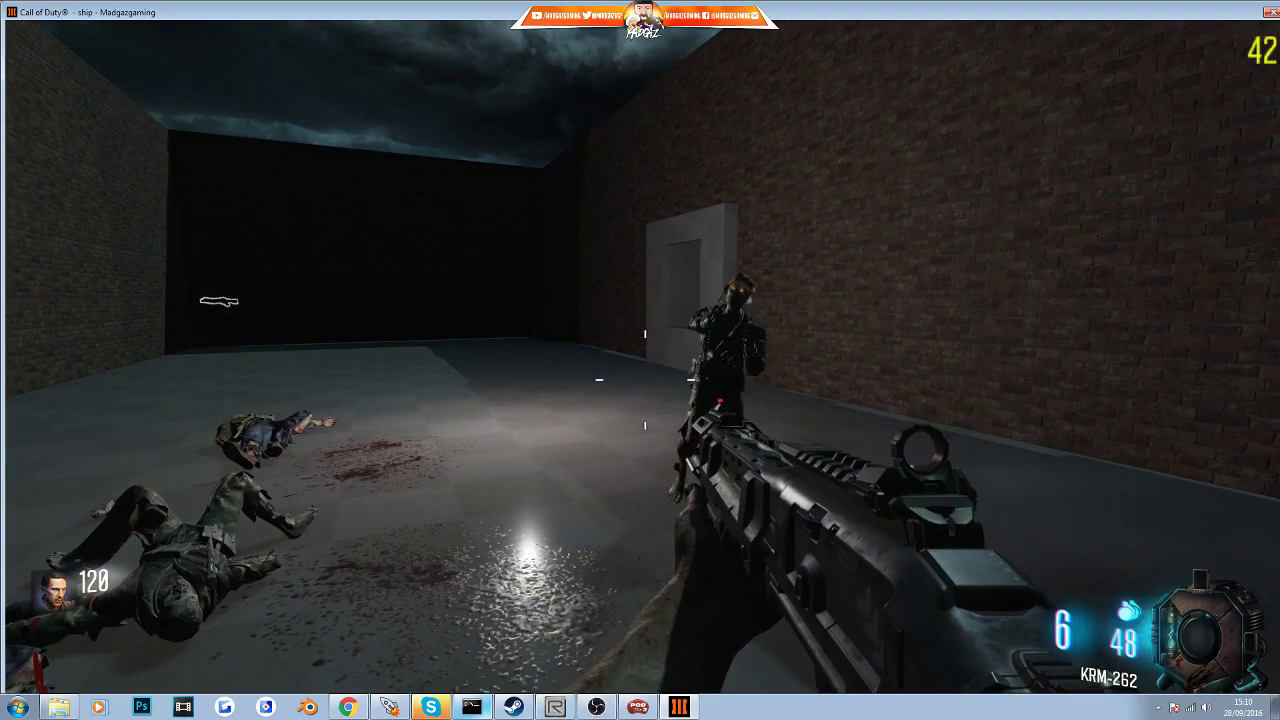
key("s")
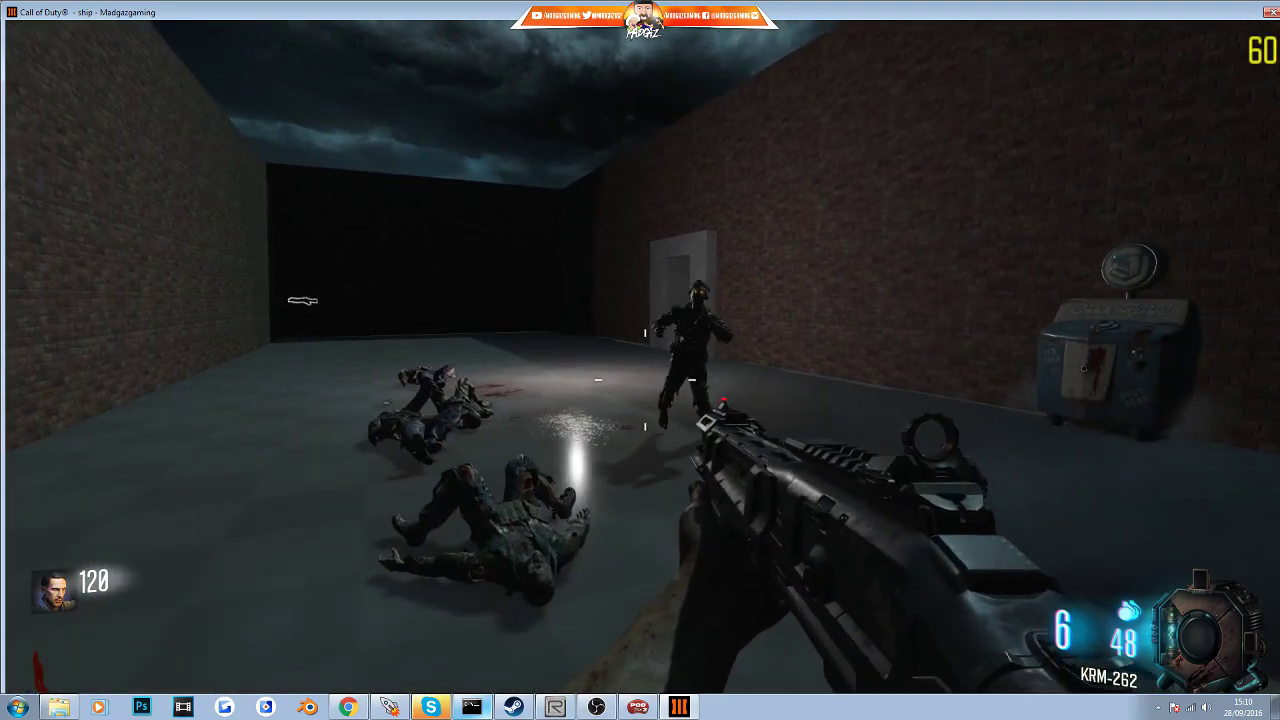
left_click(645, 380)
key("w")
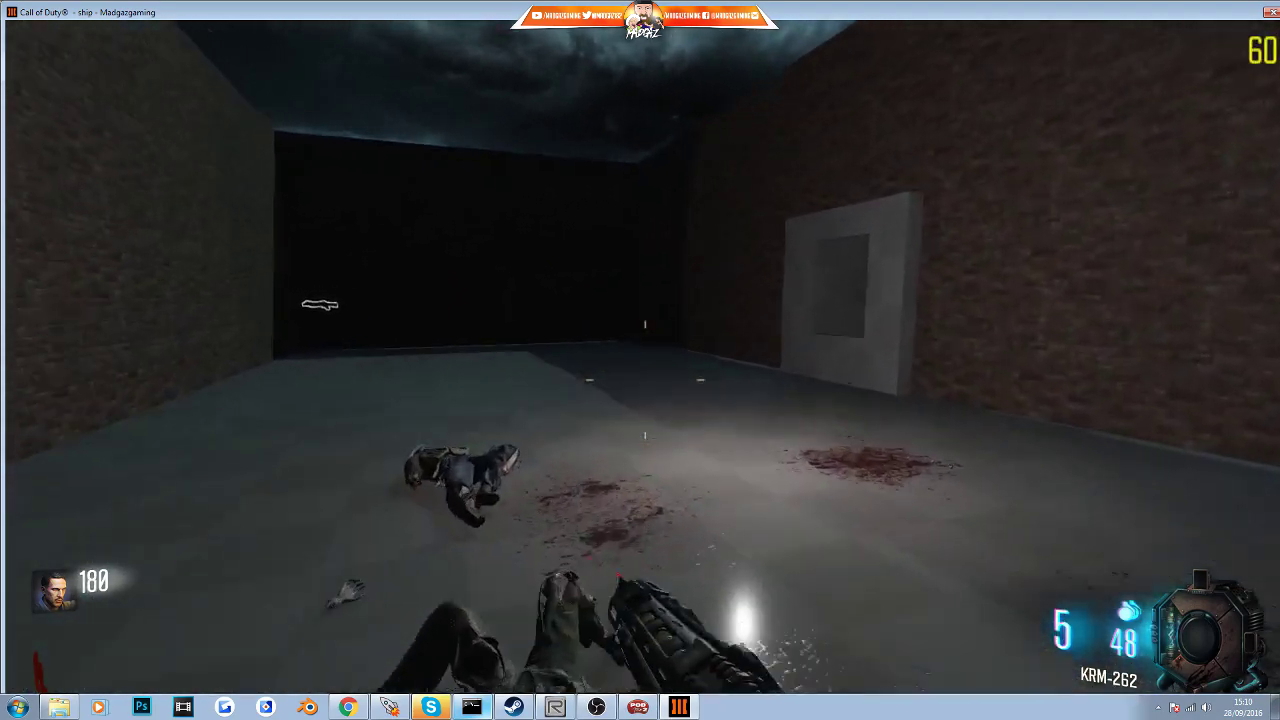
key("w")
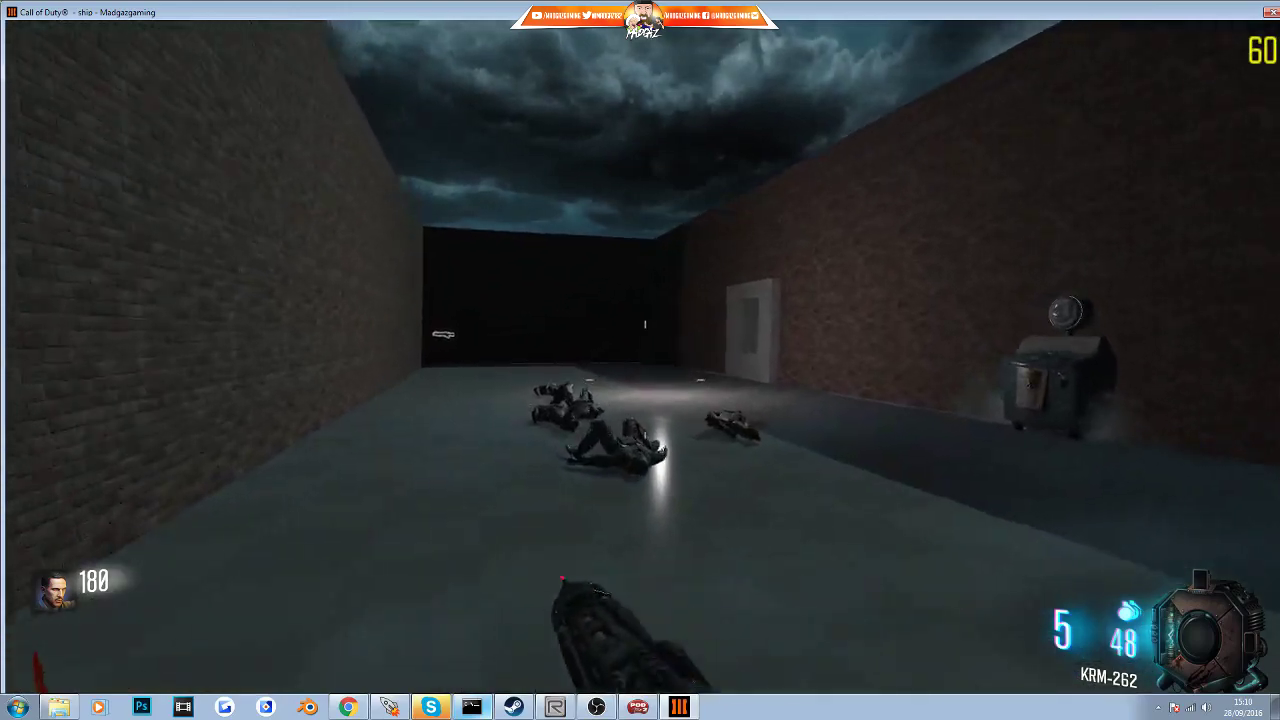
key("w")
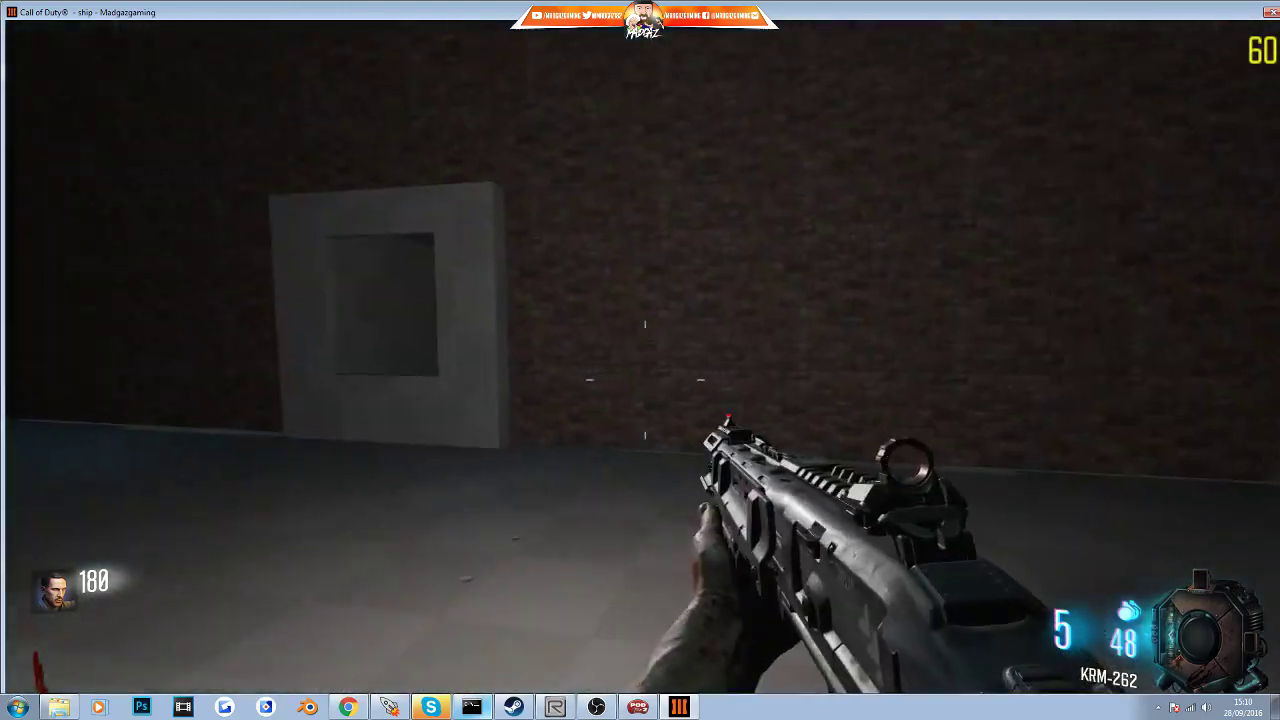